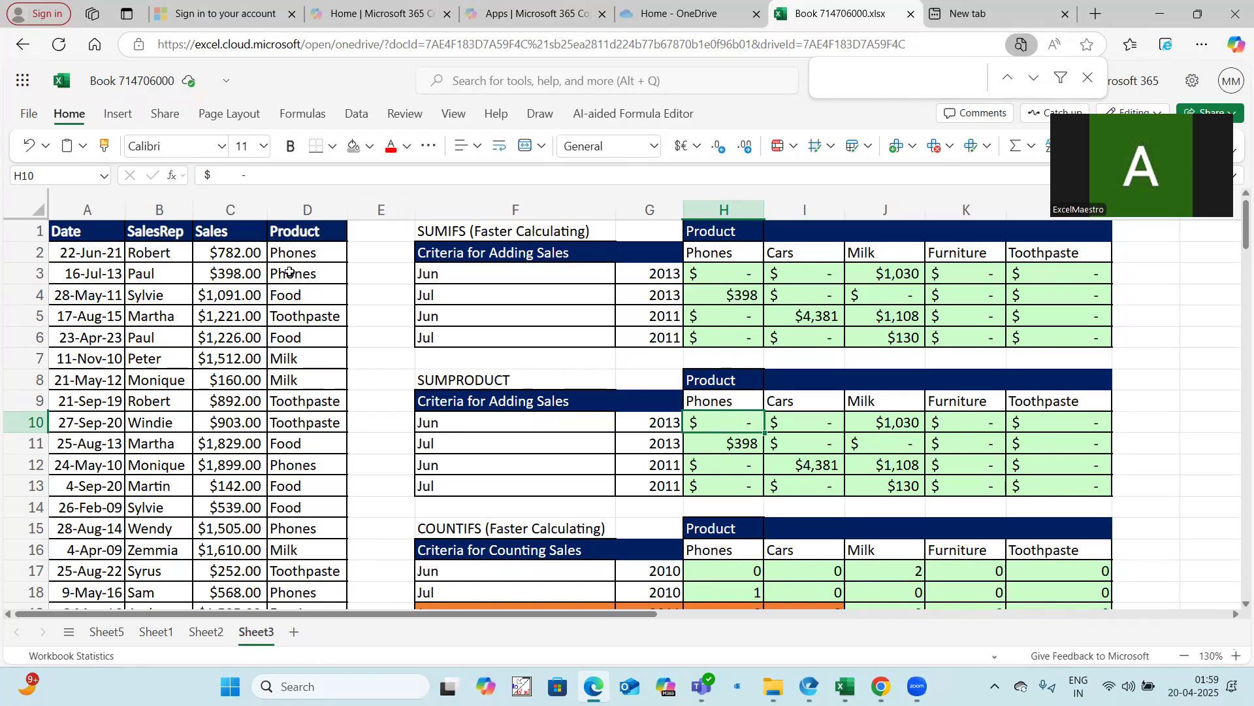
Copy the entire contents of Sheet3 and paste them into a new sheet, Sheet4
click(39, 210)
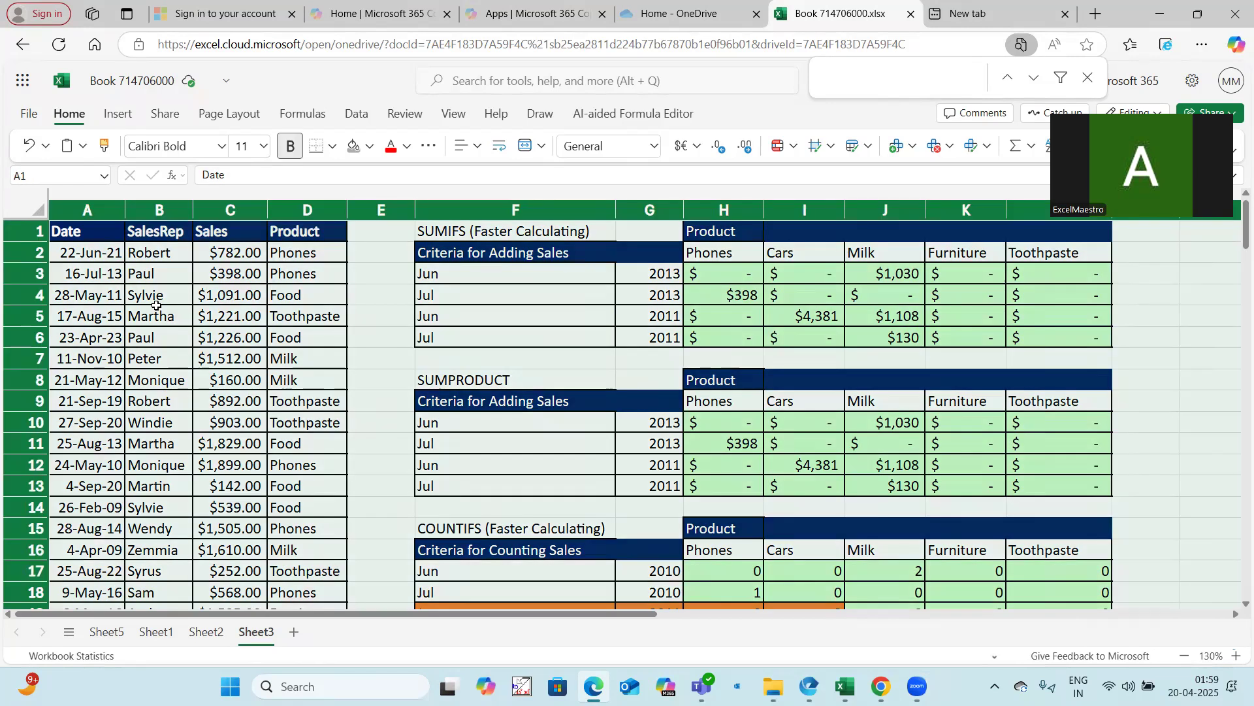
key(ctrl+c)
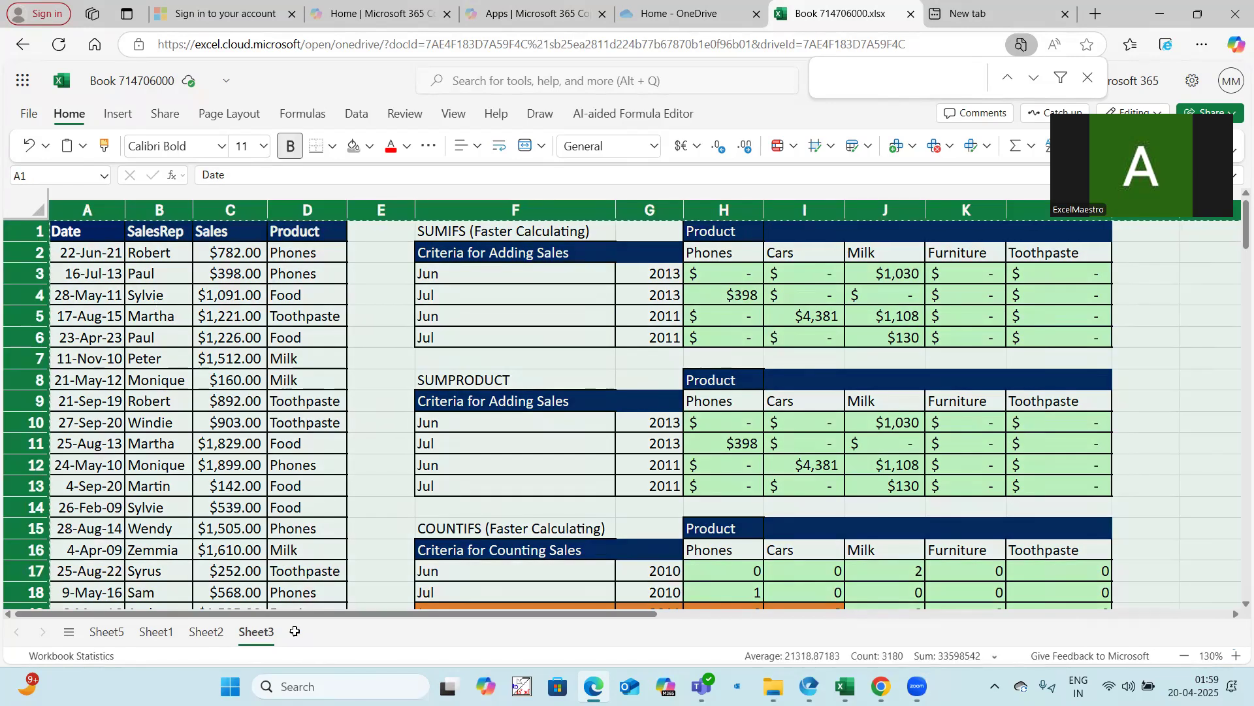
click(298, 487)
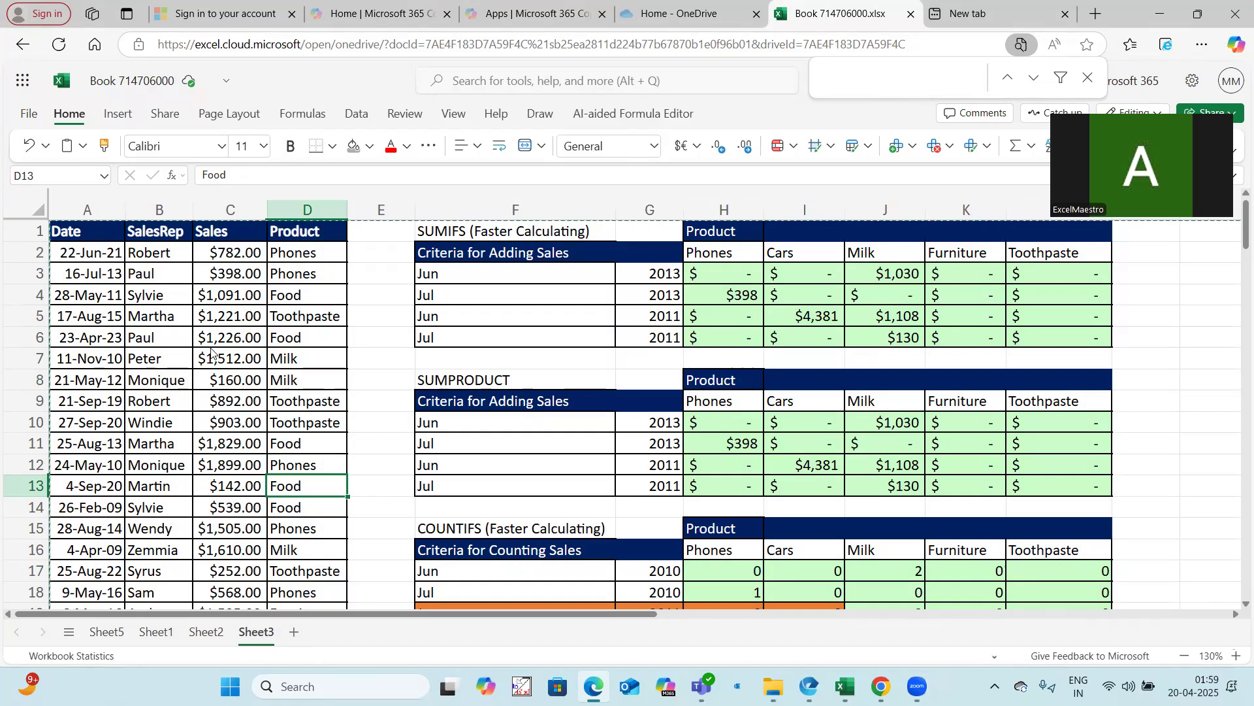
key(shift+F11)
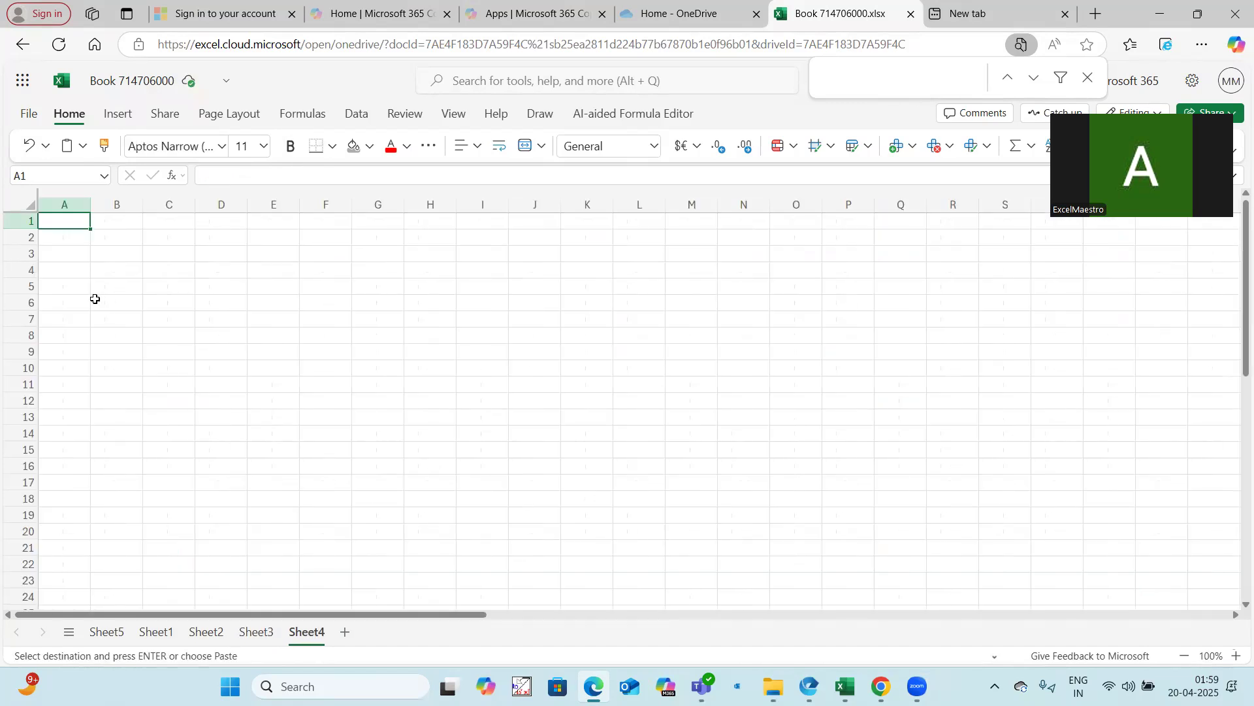
key(ctrl+v)
click(225, 319)
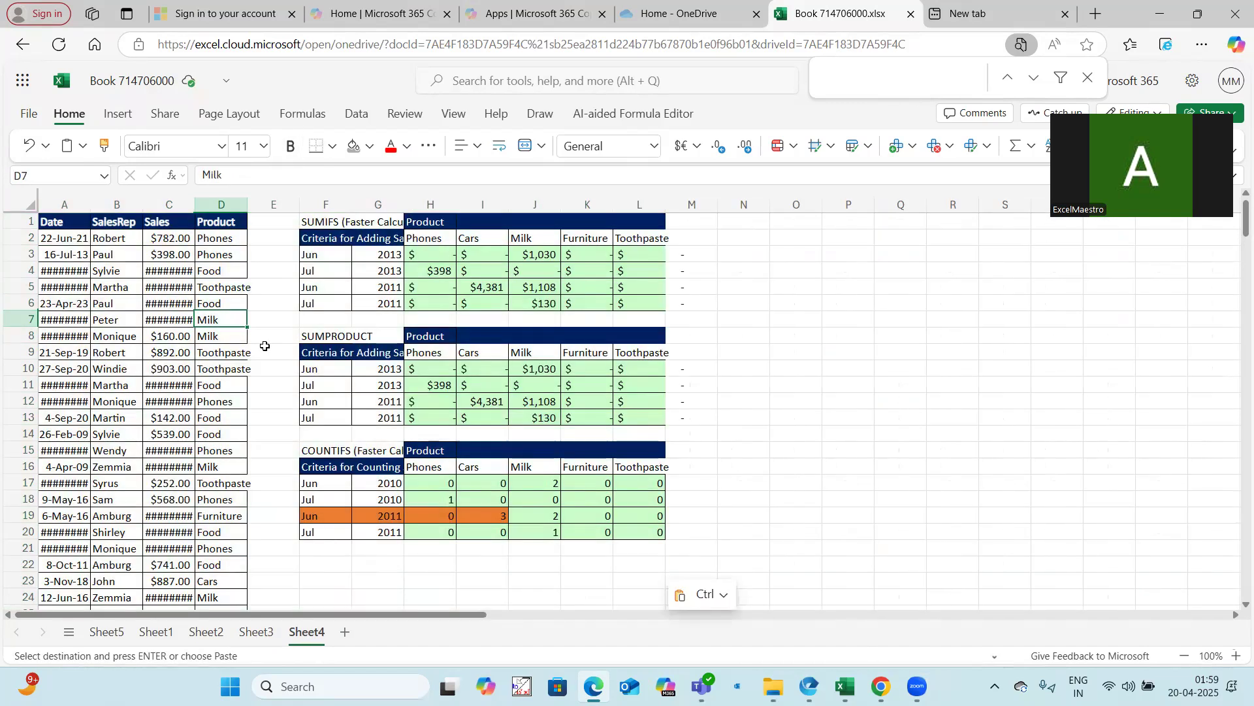
Autofit the width of column A and the criteria label column on Sheet4
ctrl+scroll(265, 345, up, 1)
ctrl+scroll(269, 347, up, 1)
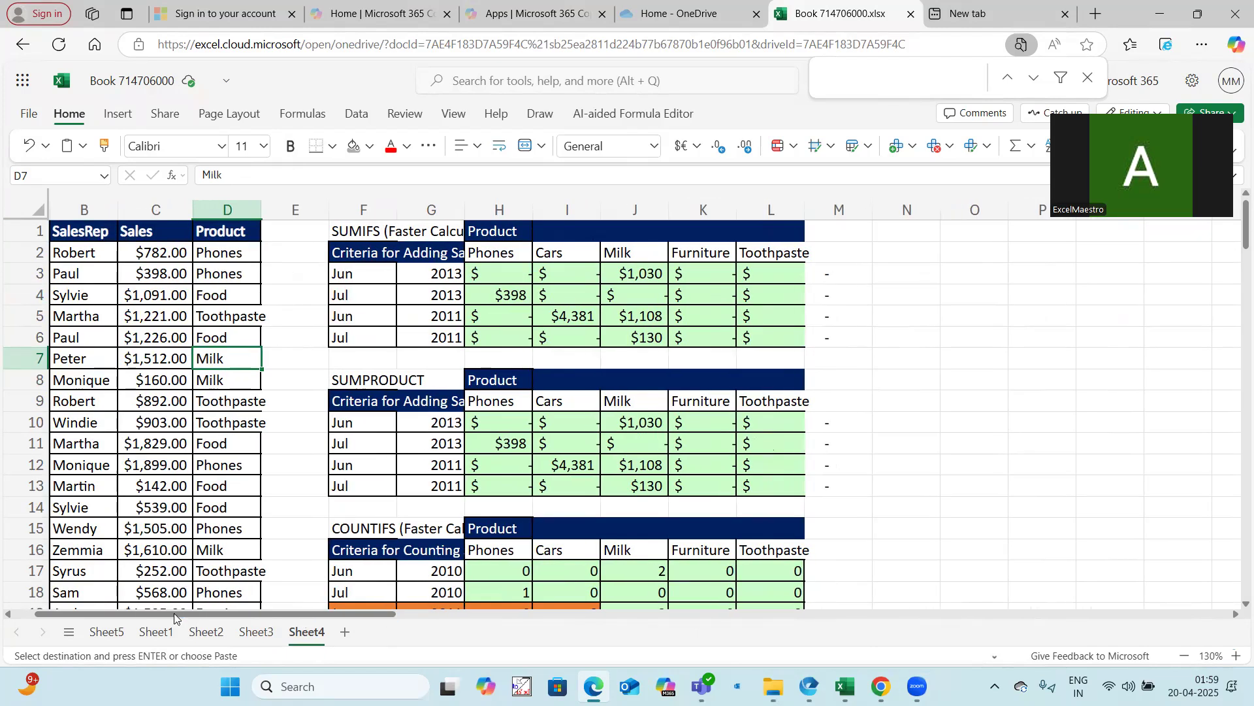
drag(335, 610, 189, 610)
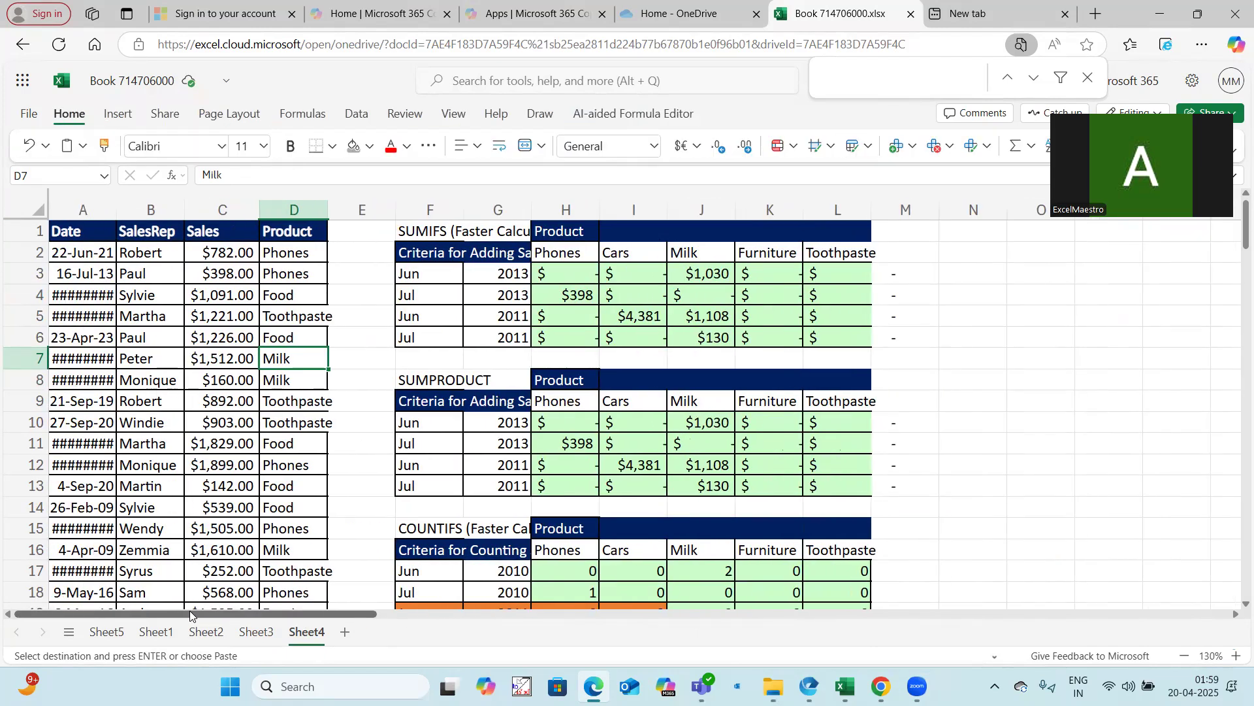
double_click(117, 209)
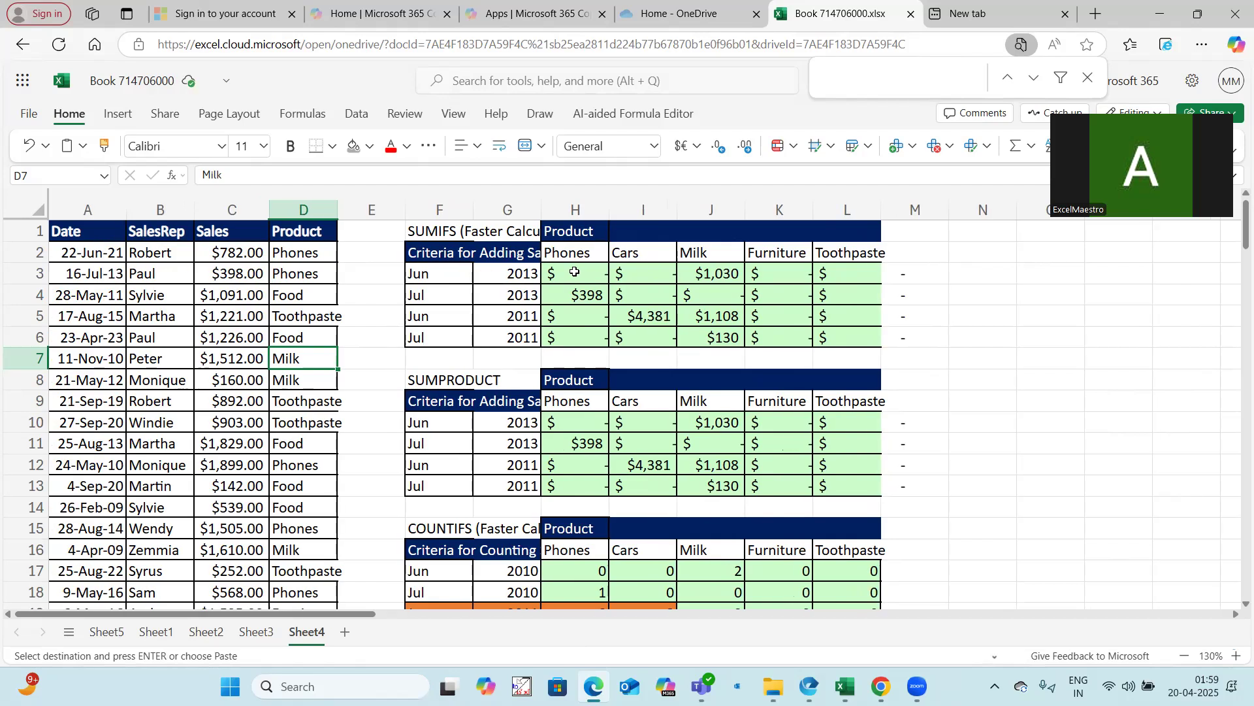
double_click(541, 209)
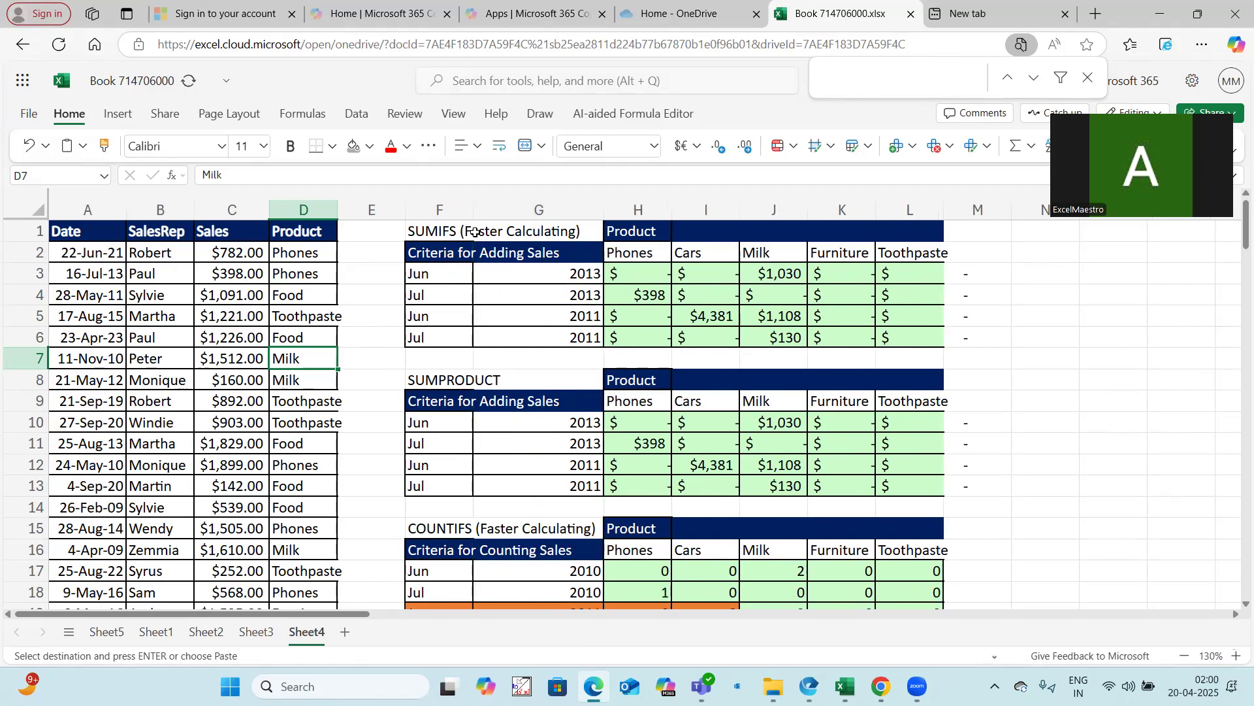
Copy the SUMIFS table in F1:L6 and paste a duplicate starting at O1
drag(477, 233, 917, 336)
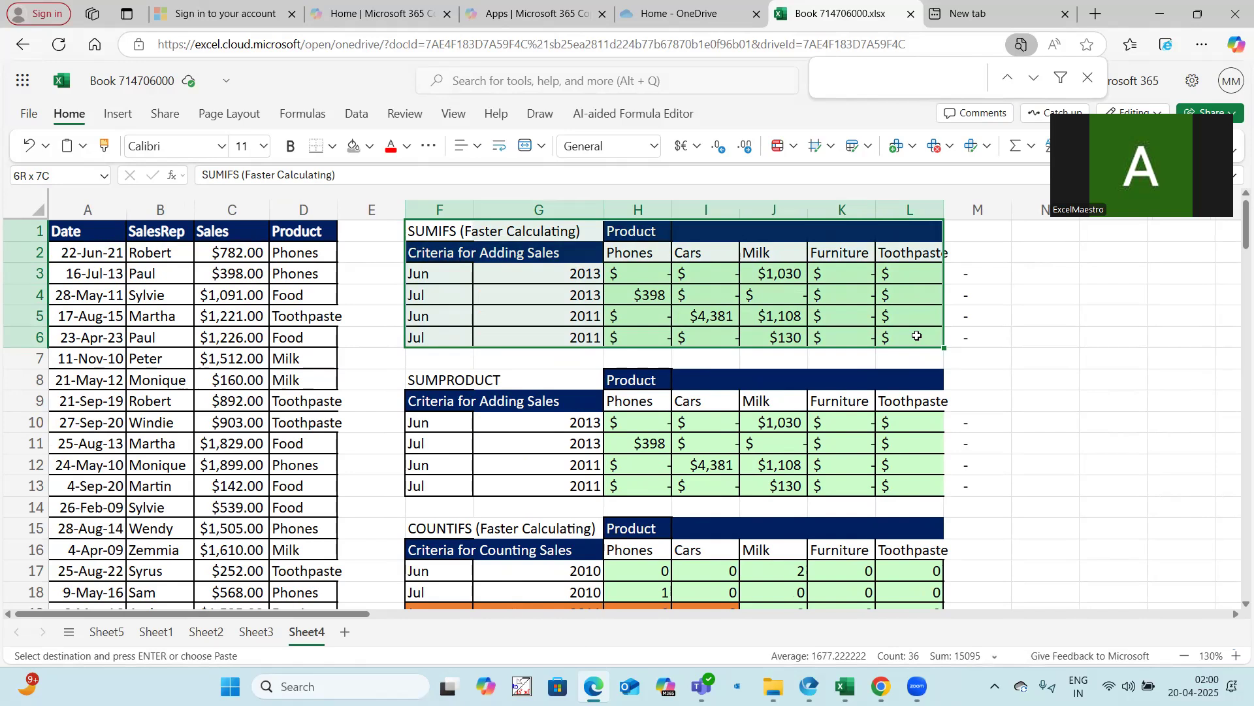
key(ctrl+c)
click(1120, 232)
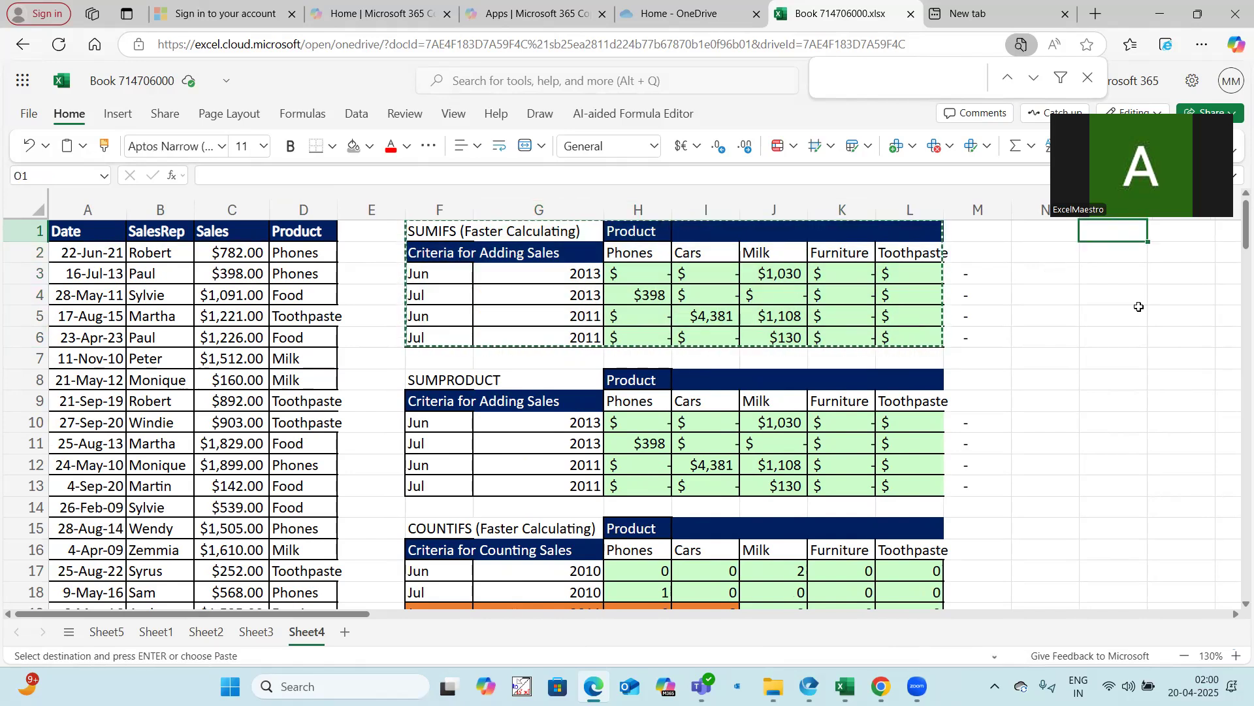
key(ctrl+v)
Clear the SUMIFS result values in H3:L6 of the original table
click(655, 272)
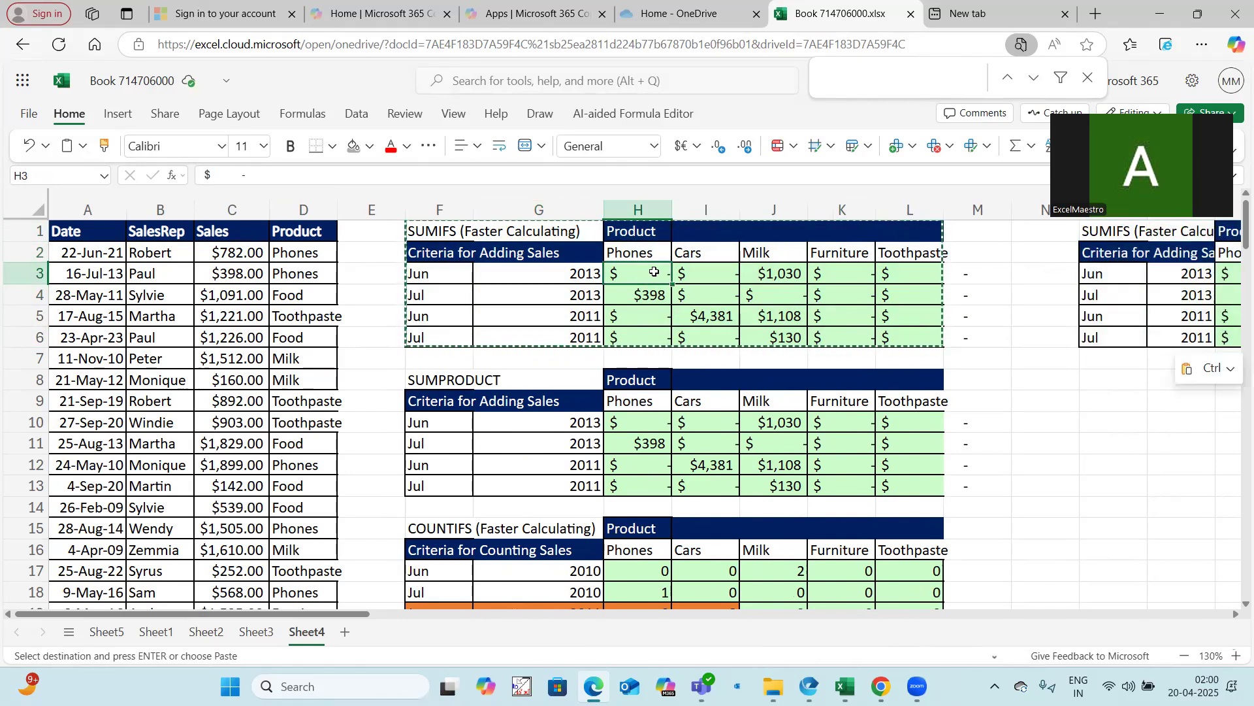
drag(655, 271, 879, 331)
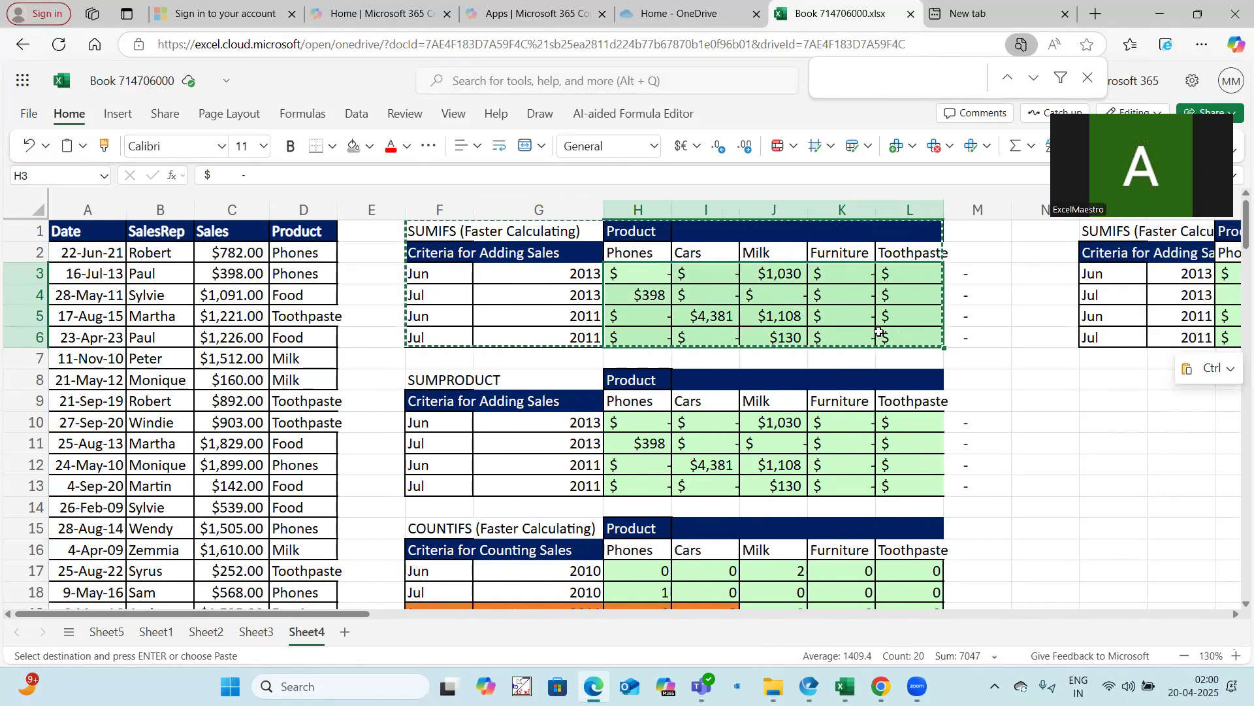
key(Delete)
click(1043, 401)
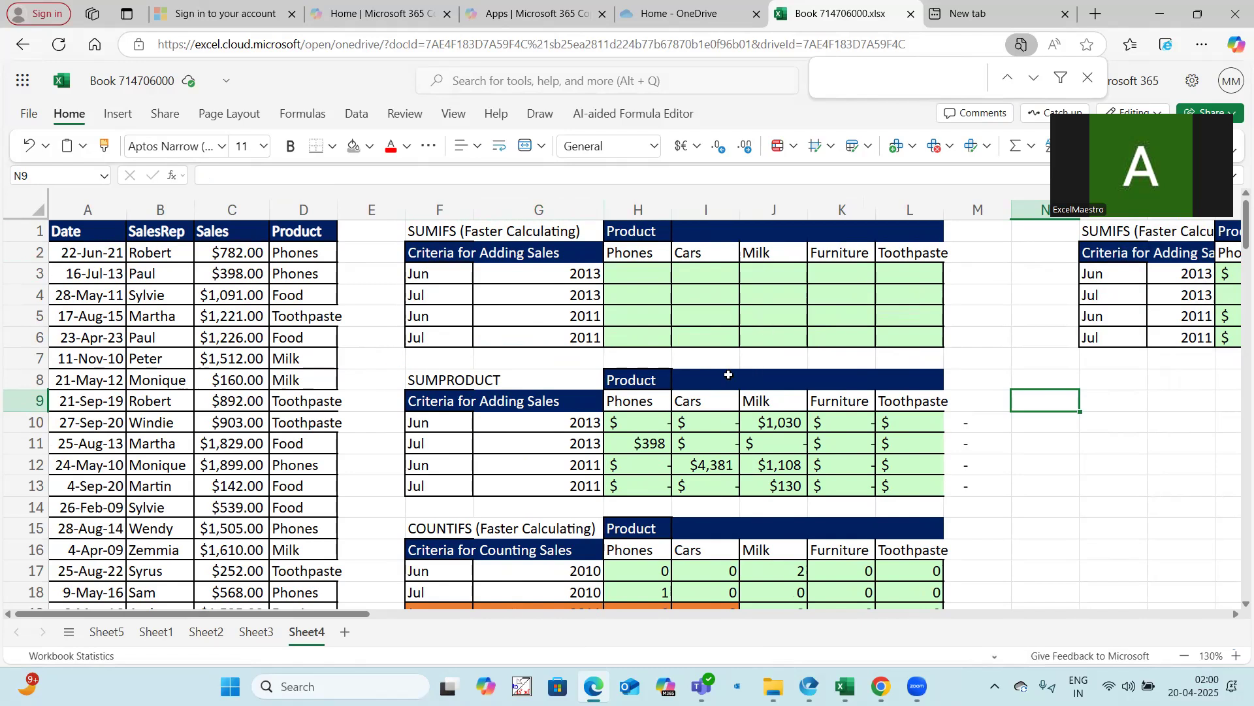
Inspect the criteria cells, then start a SEQUENCE formula in cell N10
click(636, 275)
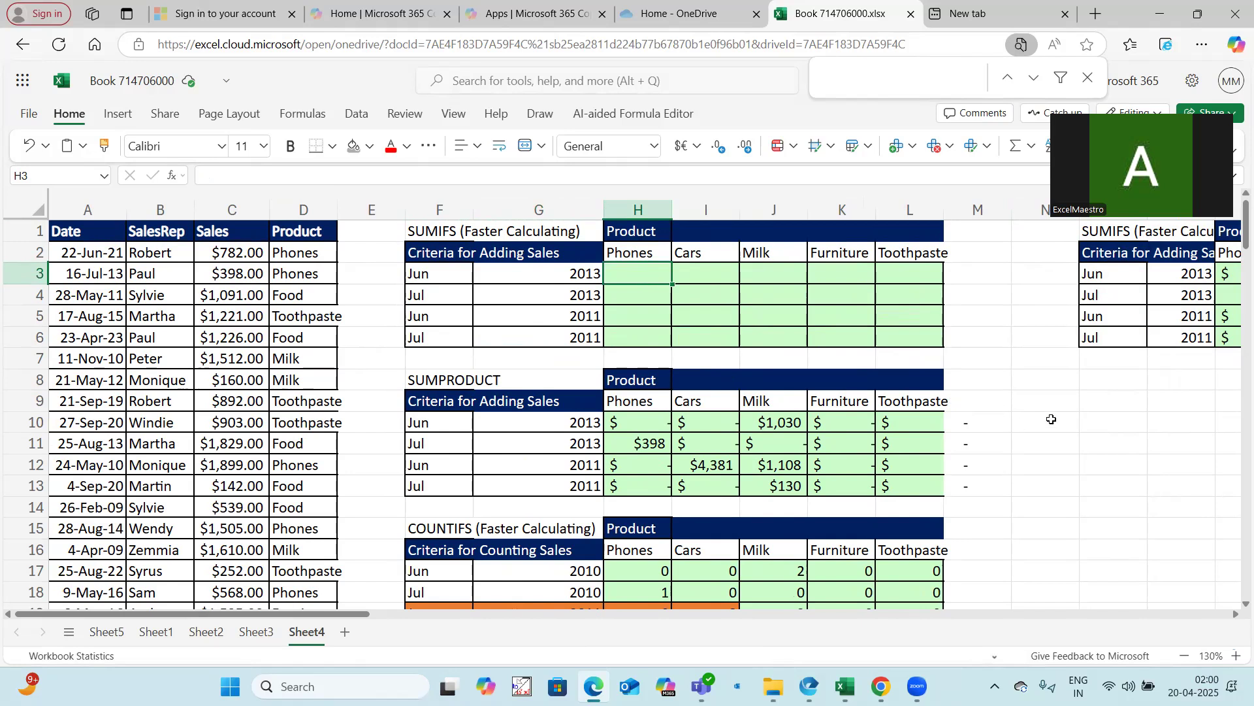
click(451, 275)
click(558, 275)
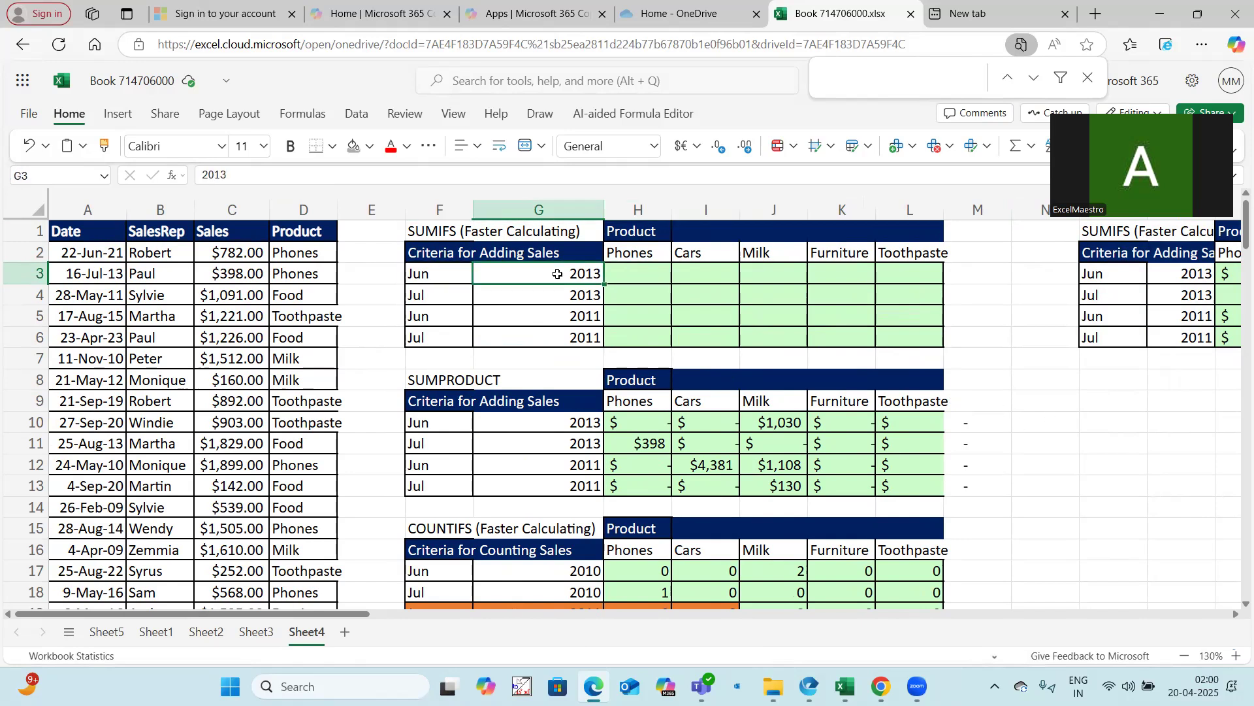
click(1048, 426)
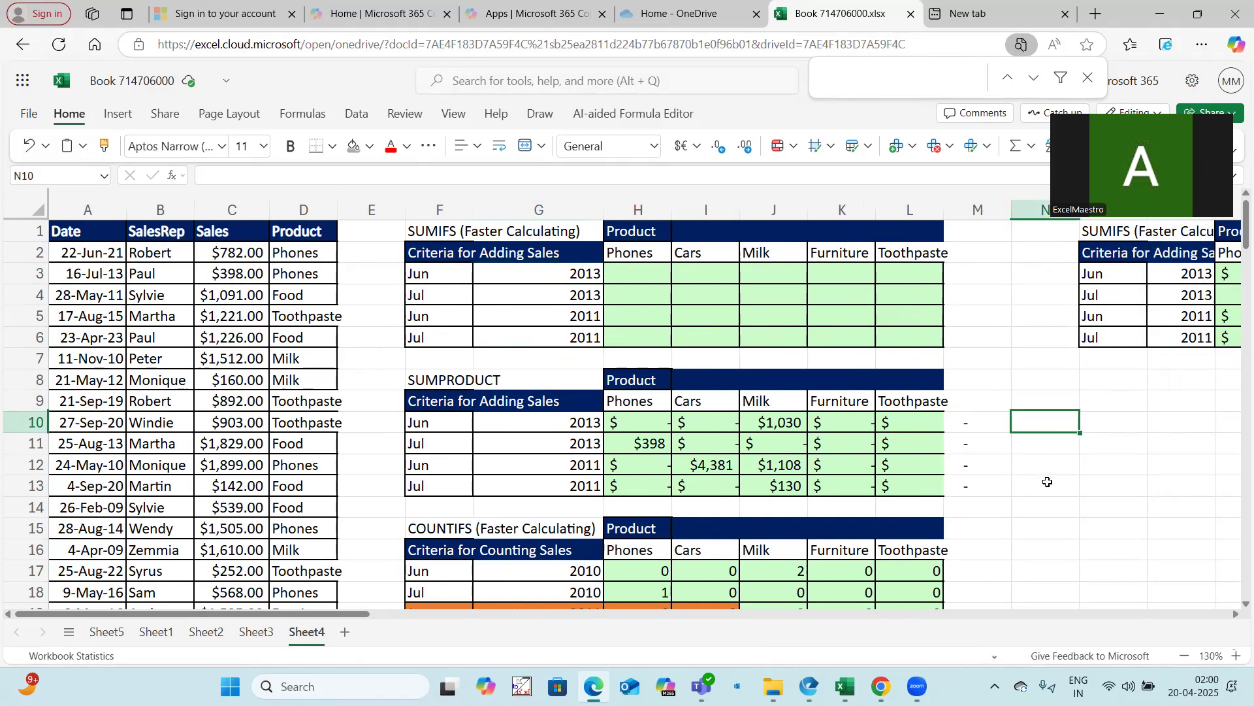
text(=seque)
key(Tab)
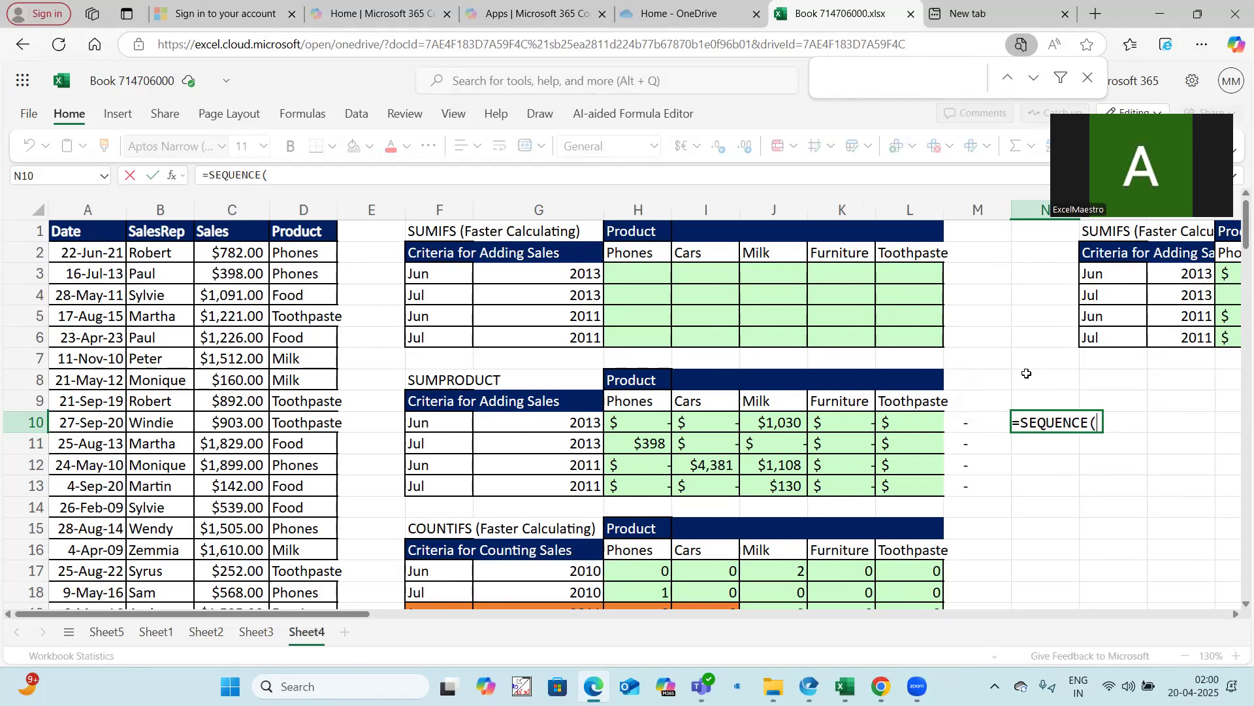
Enter the SEQUENCE rows argument as 1 joined with F3 and G3 using ampersands
drag(357, 613, 472, 621)
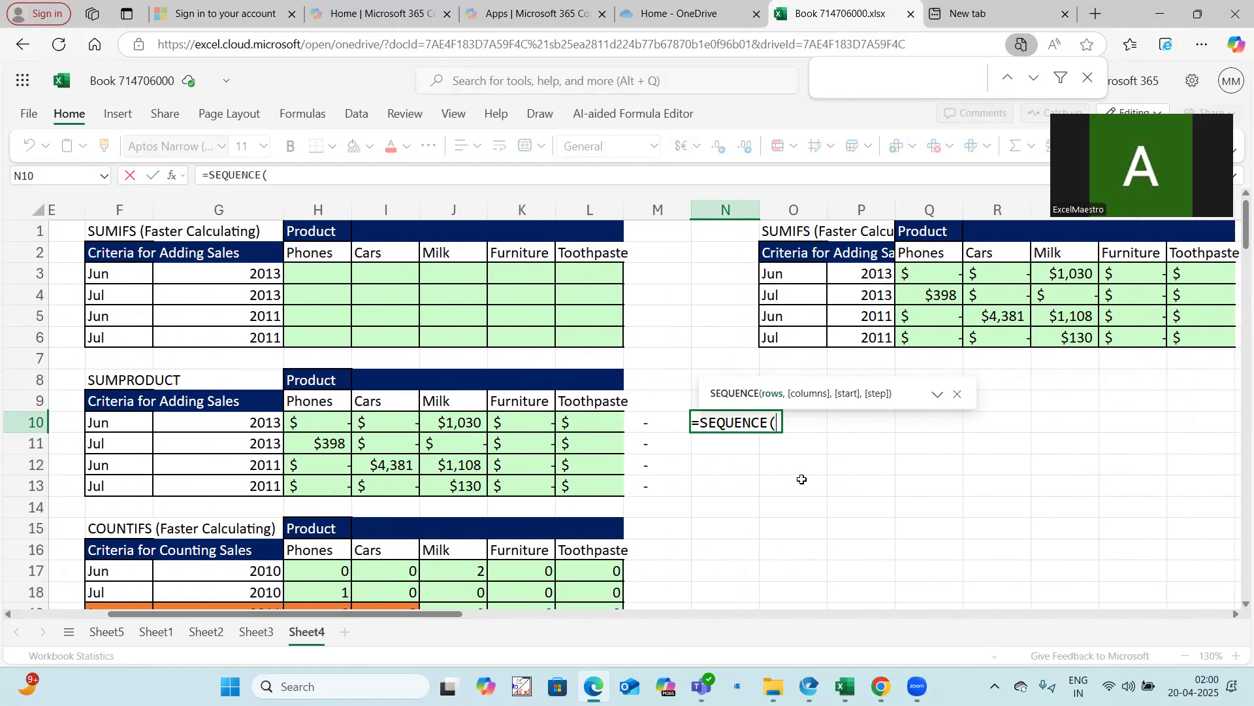
text(1&)
click(122, 278)
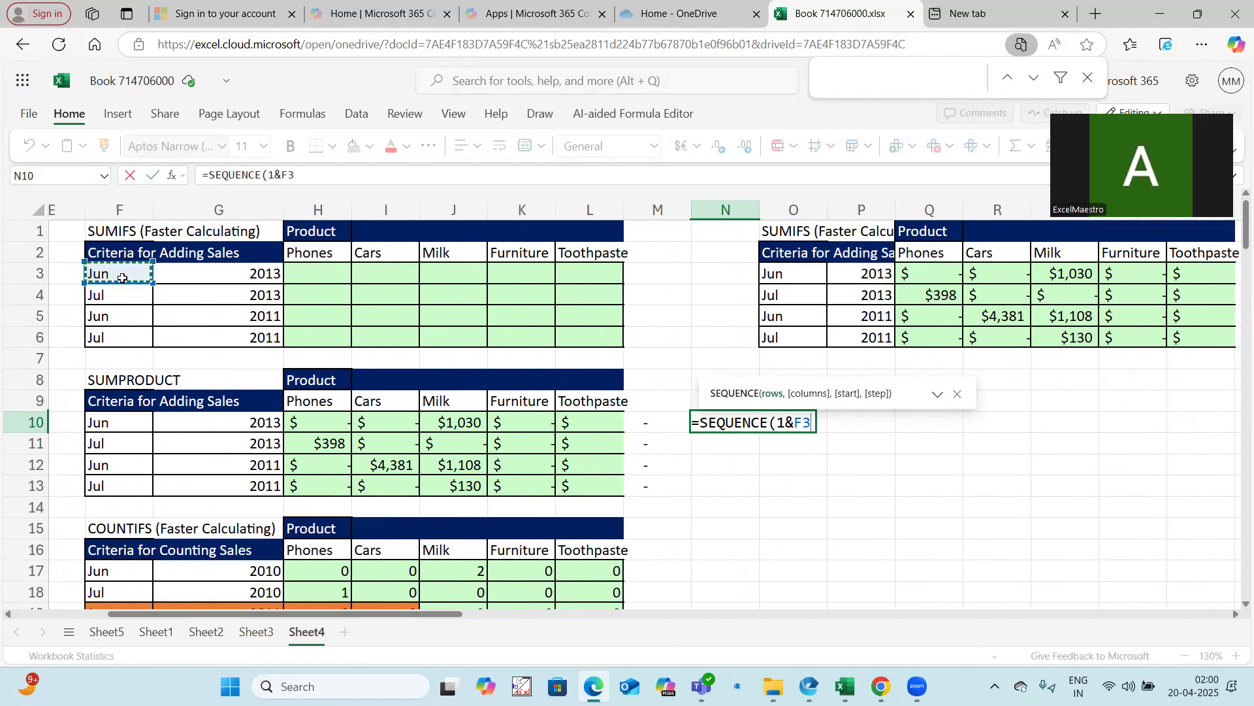
text(&)
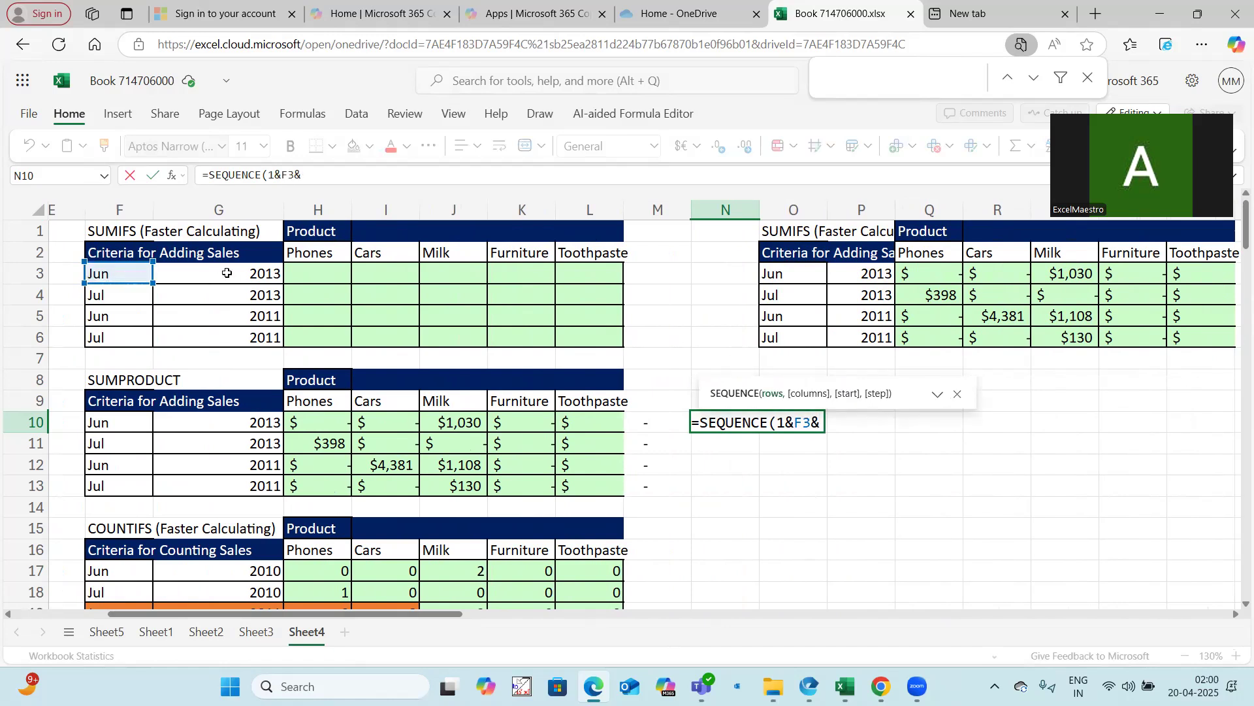
click(225, 273)
Wrap the joined text 1&F3&G3 inside a DATEVALUE function
drag(268, 175, 320, 174)
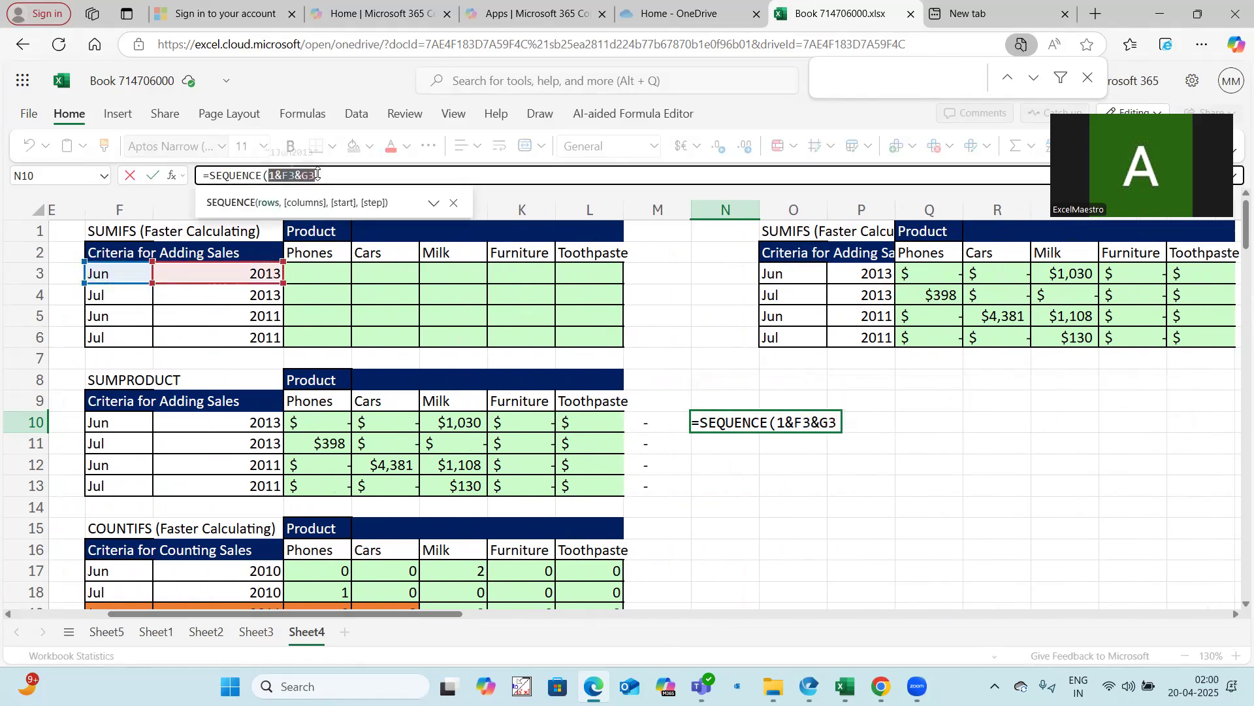
click(269, 175)
text(datev)
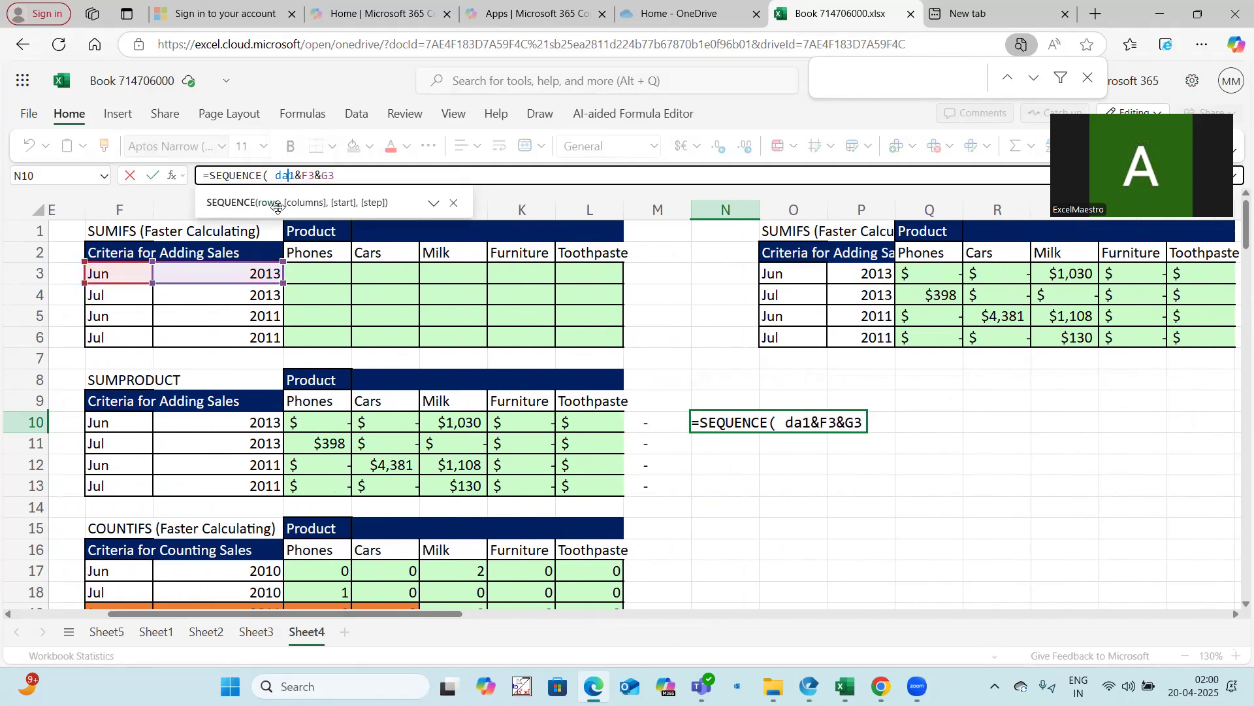
text(alue(1&F3&G3)
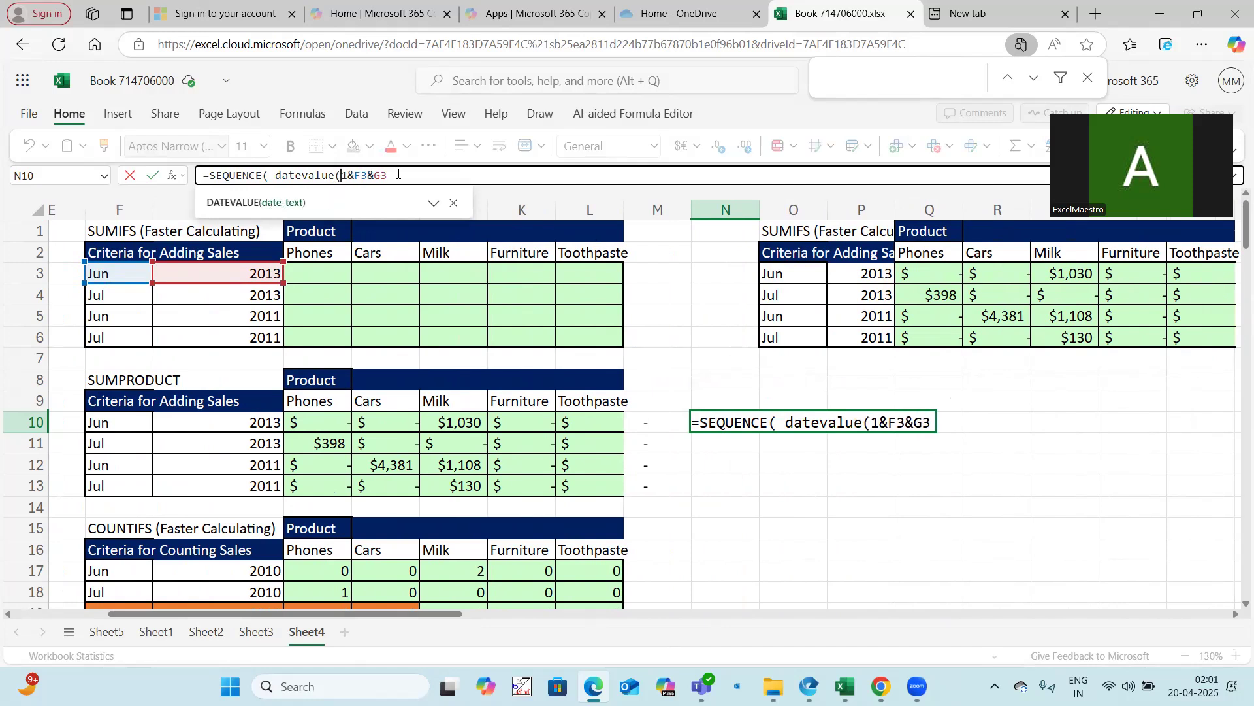
text())
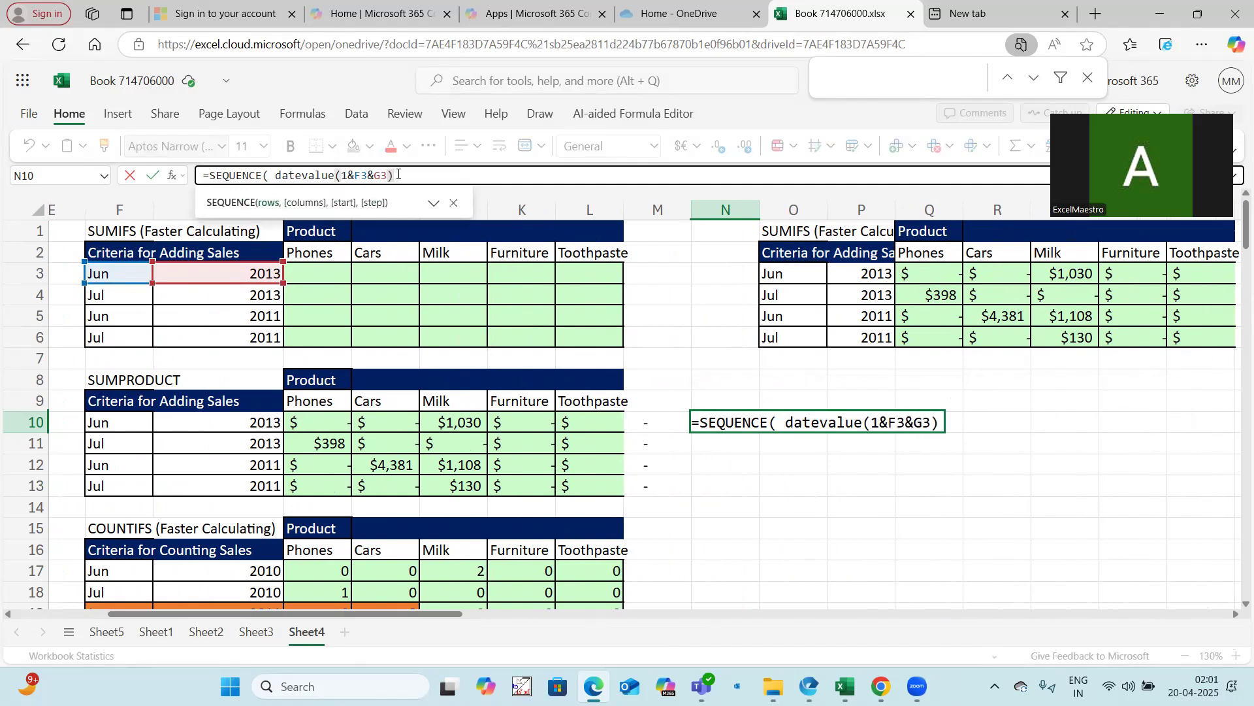
Lock the columns of the F3 and G3 references to make them $F3 and $G3
drag(390, 173, 340, 175)
key(F4)
key(F4)
key(F4)
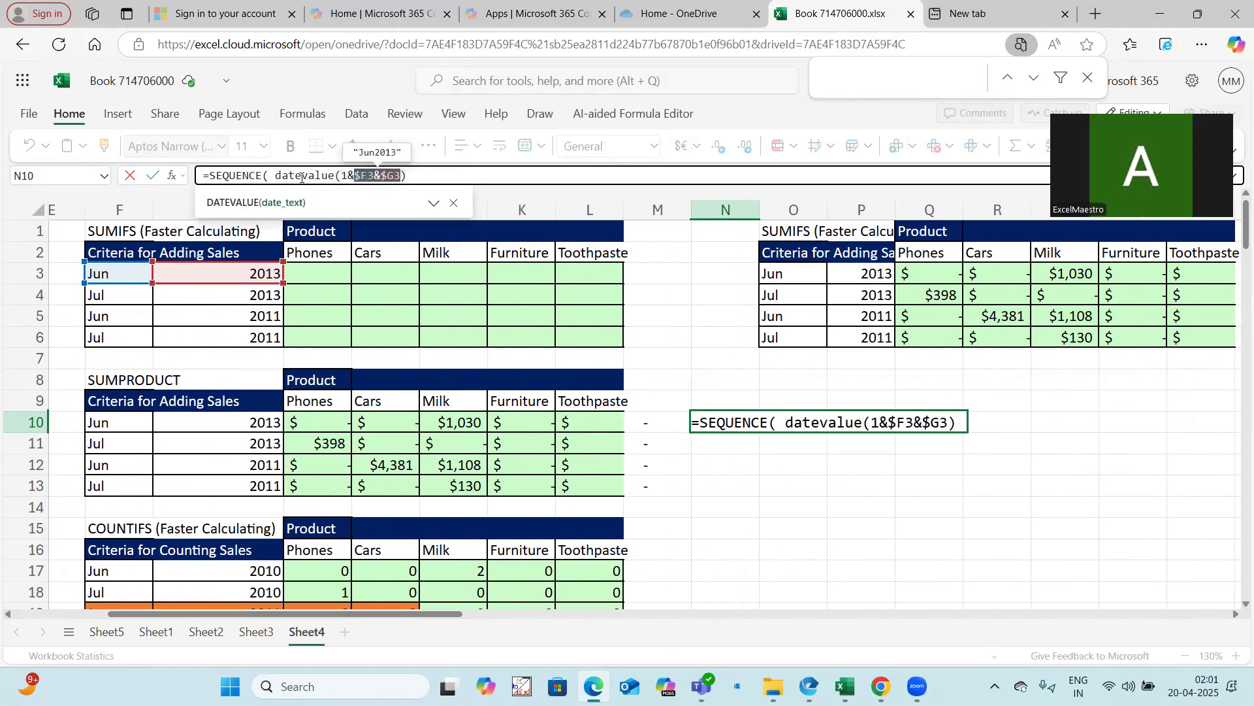
Wrap the DATEVALUE expression in EOMONTH with 0 as the months argument
drag(276, 177, 406, 177)
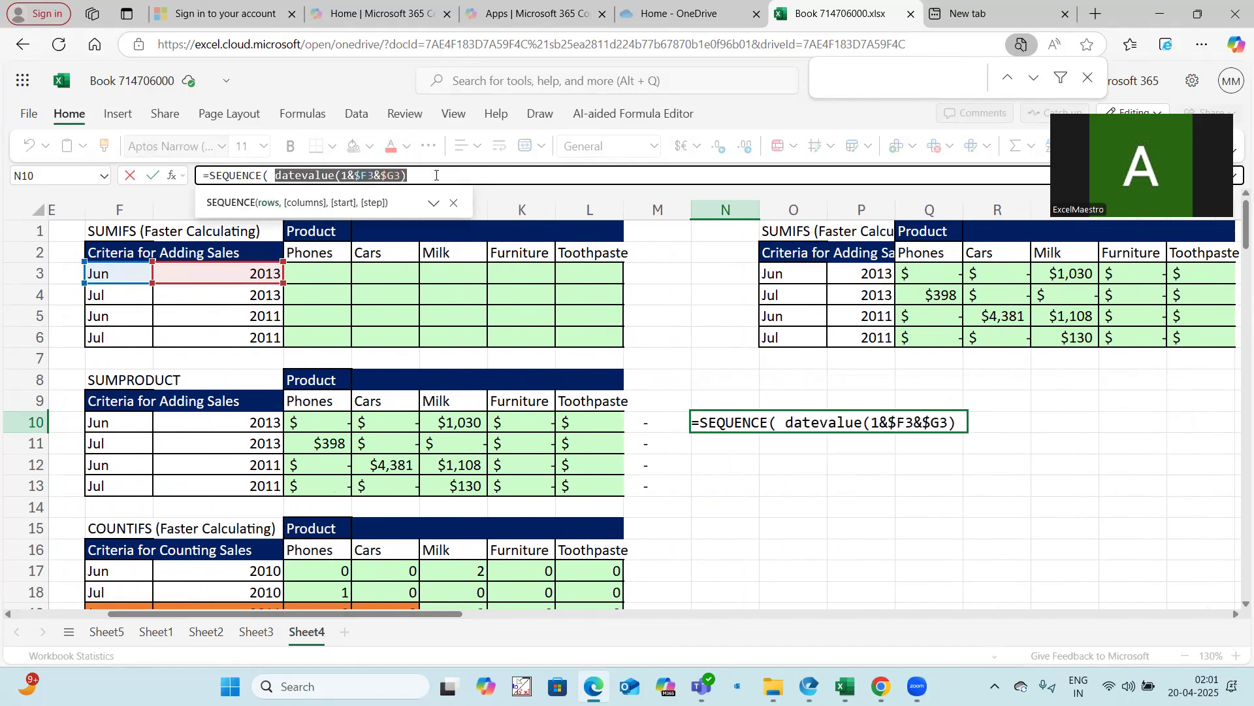
click(273, 177)
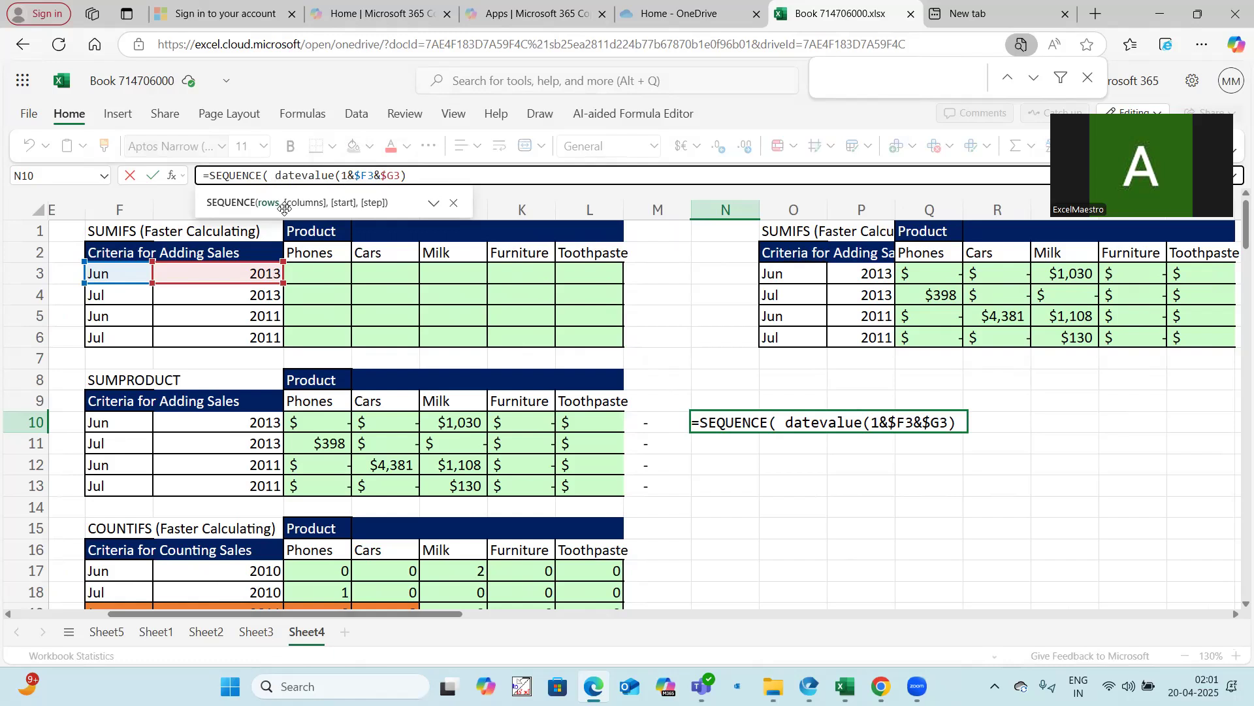
text(eomonh)
key(BackSpace)
text(th()
click(458, 174)
text(,0))
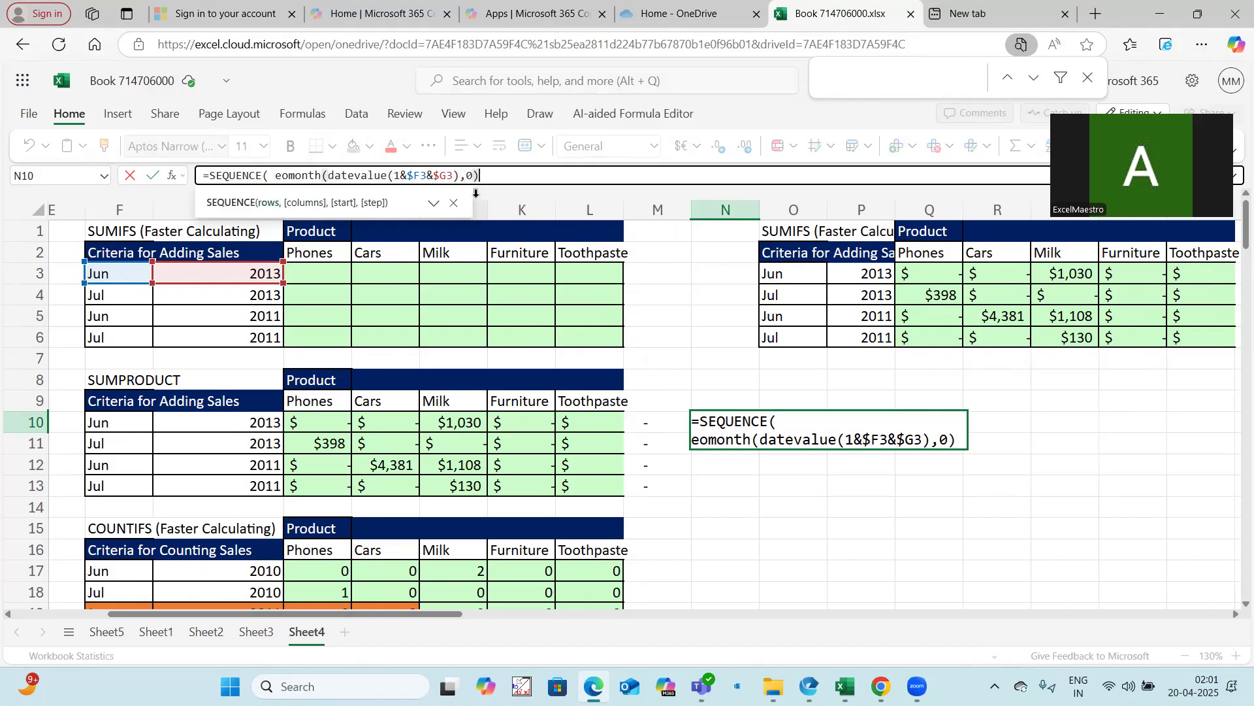
Wrap the EOMONTH expression in a DAY function to get the month's day count
drag(275, 175, 481, 176)
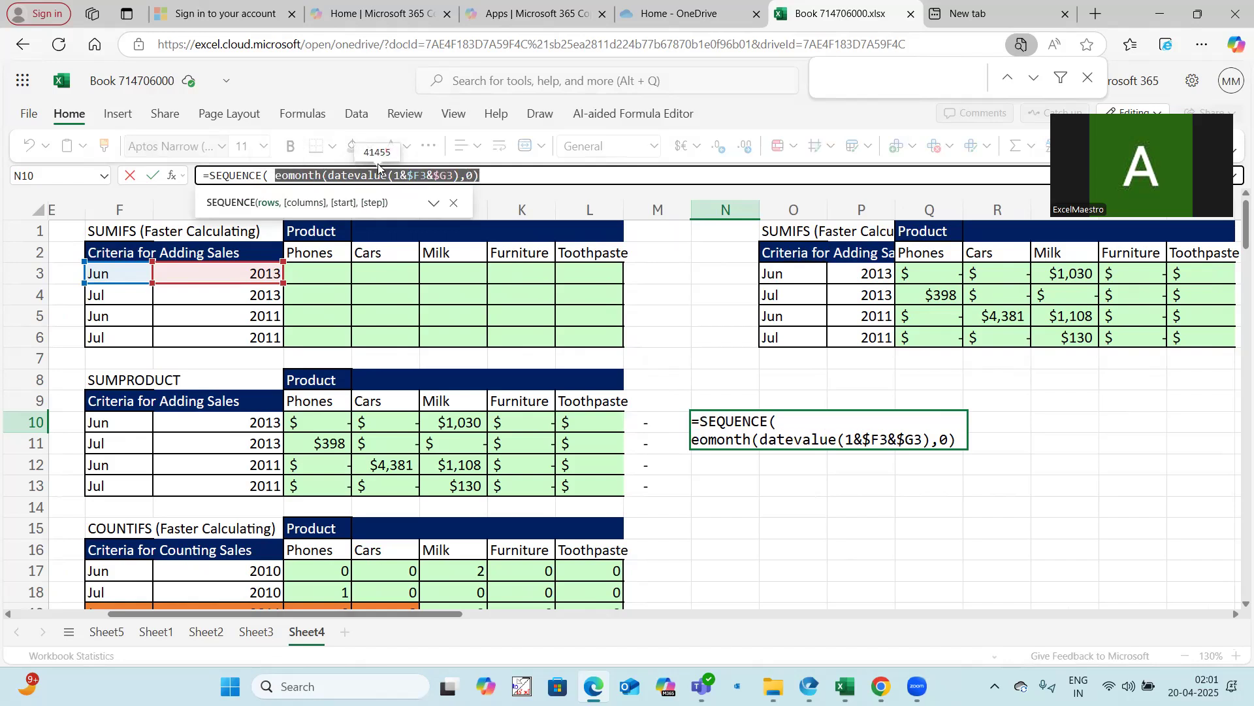
click(275, 175)
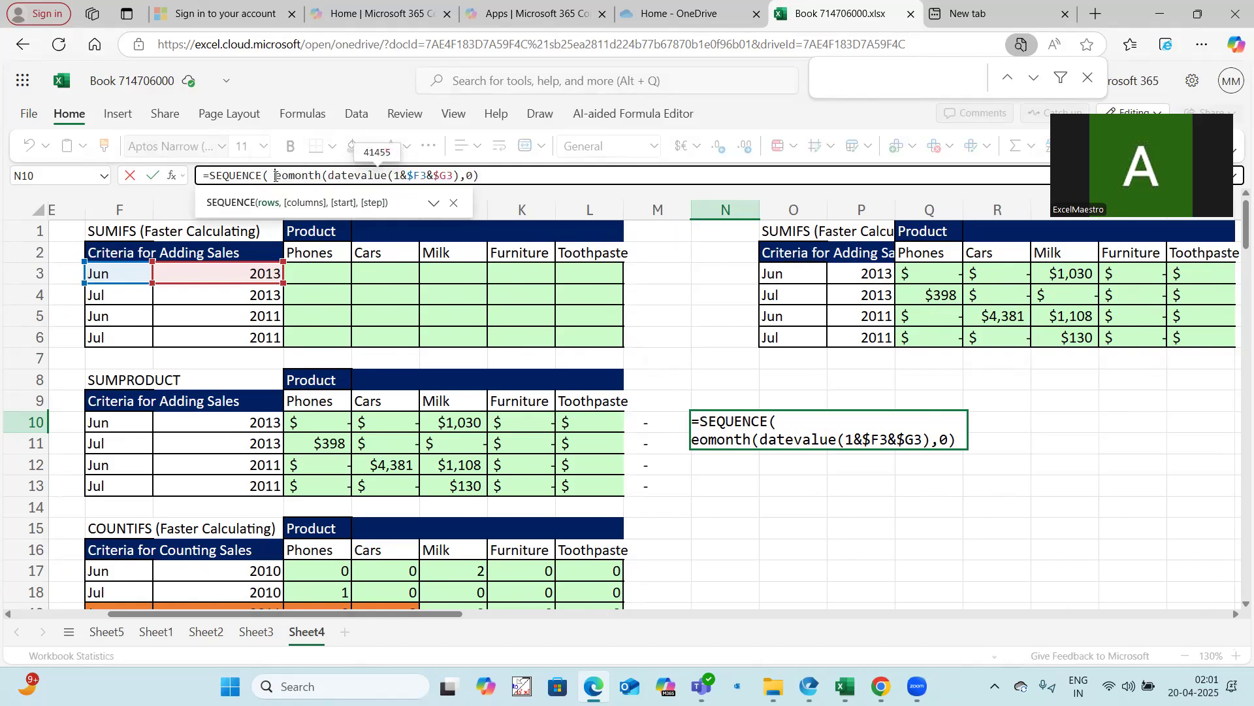
mouse_move(277, 175)
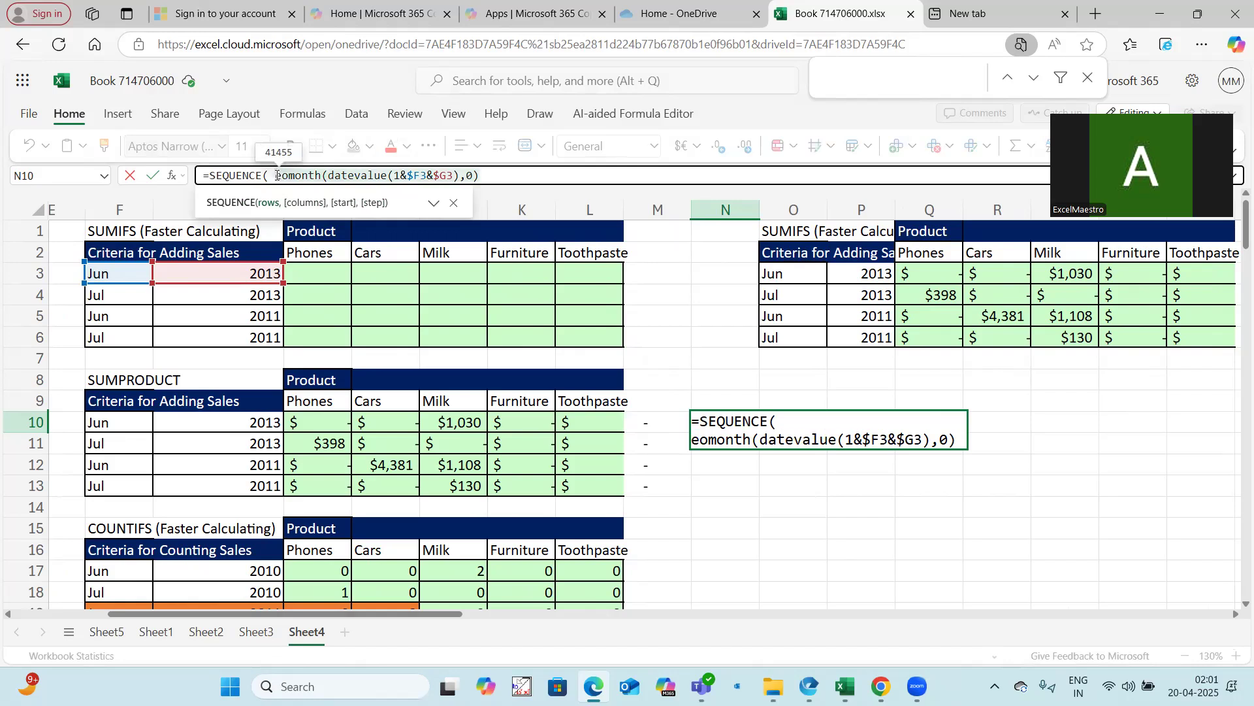
text(day()
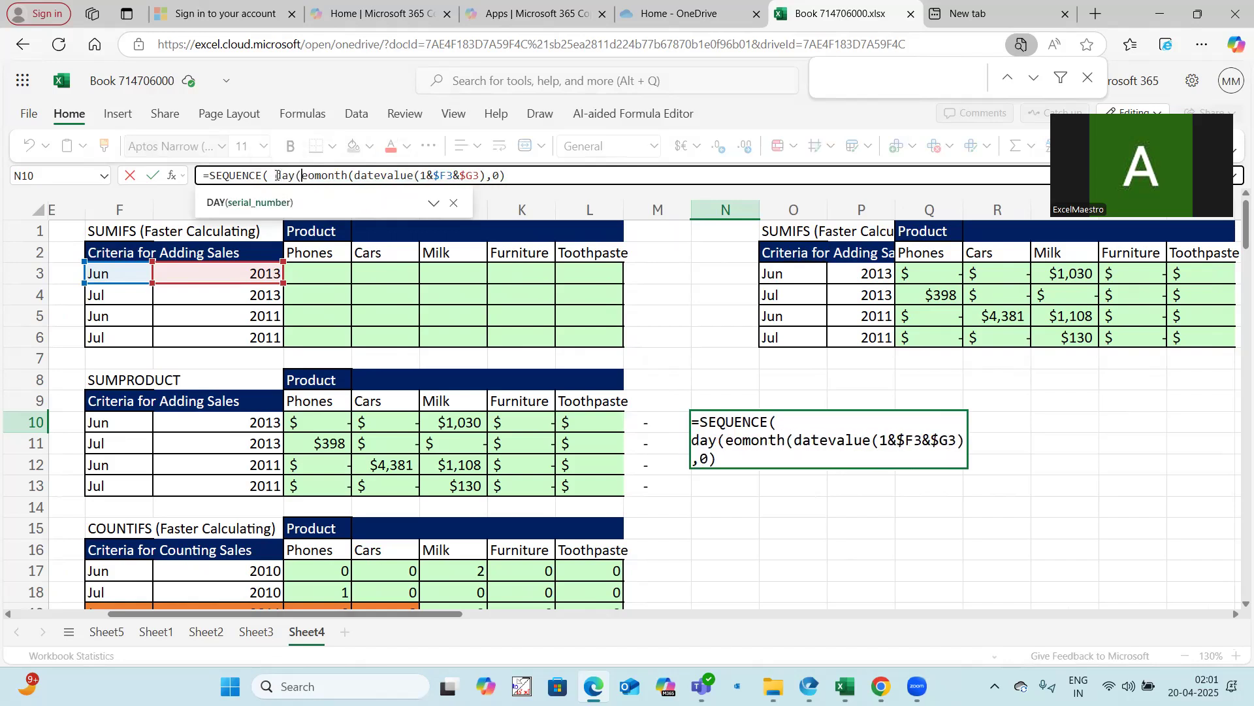
click(524, 173)
text())
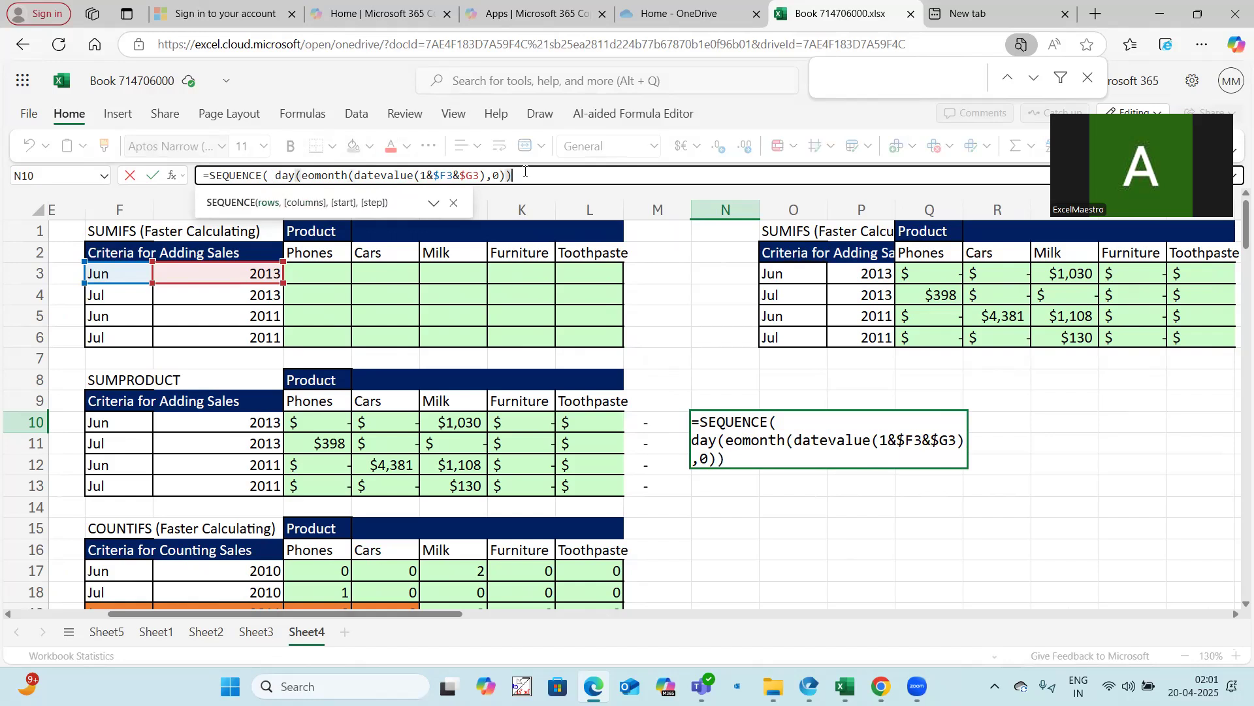
shift+click(277, 176)
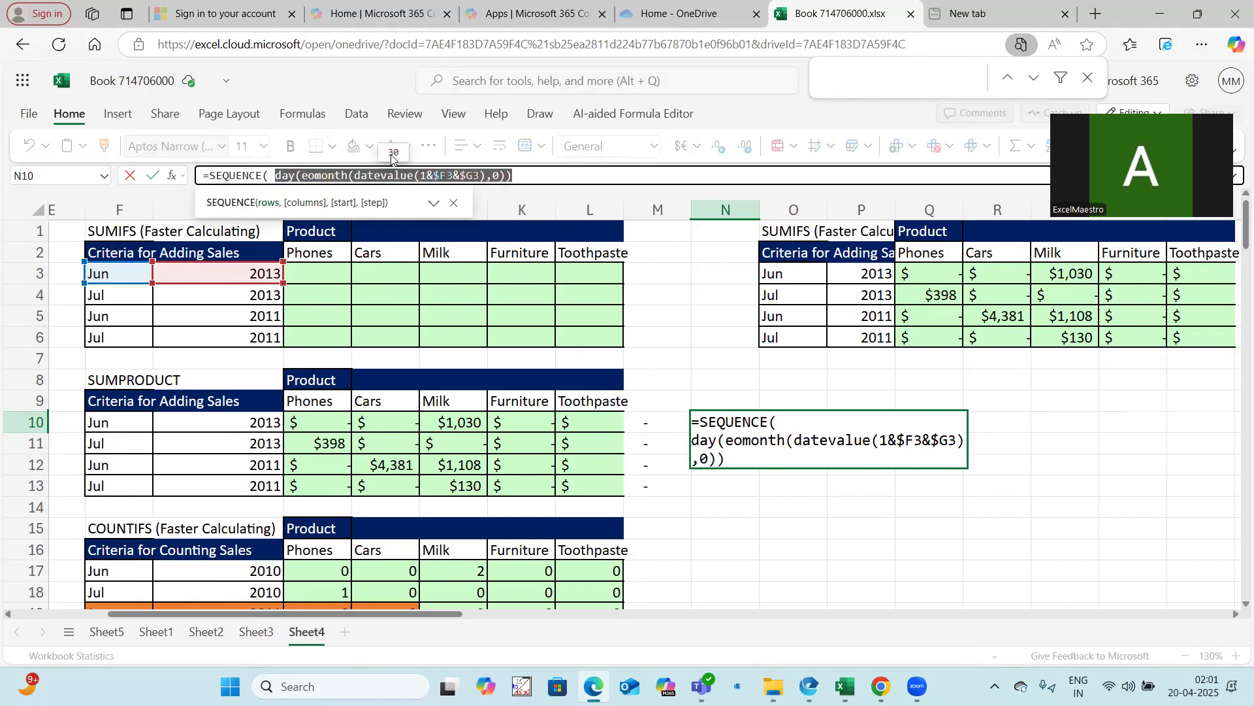
Add DATEVALUE(1&$F3&$G3) as the SEQUENCE start argument, leaving columns empty, and enter the formula in N10
click(524, 177)
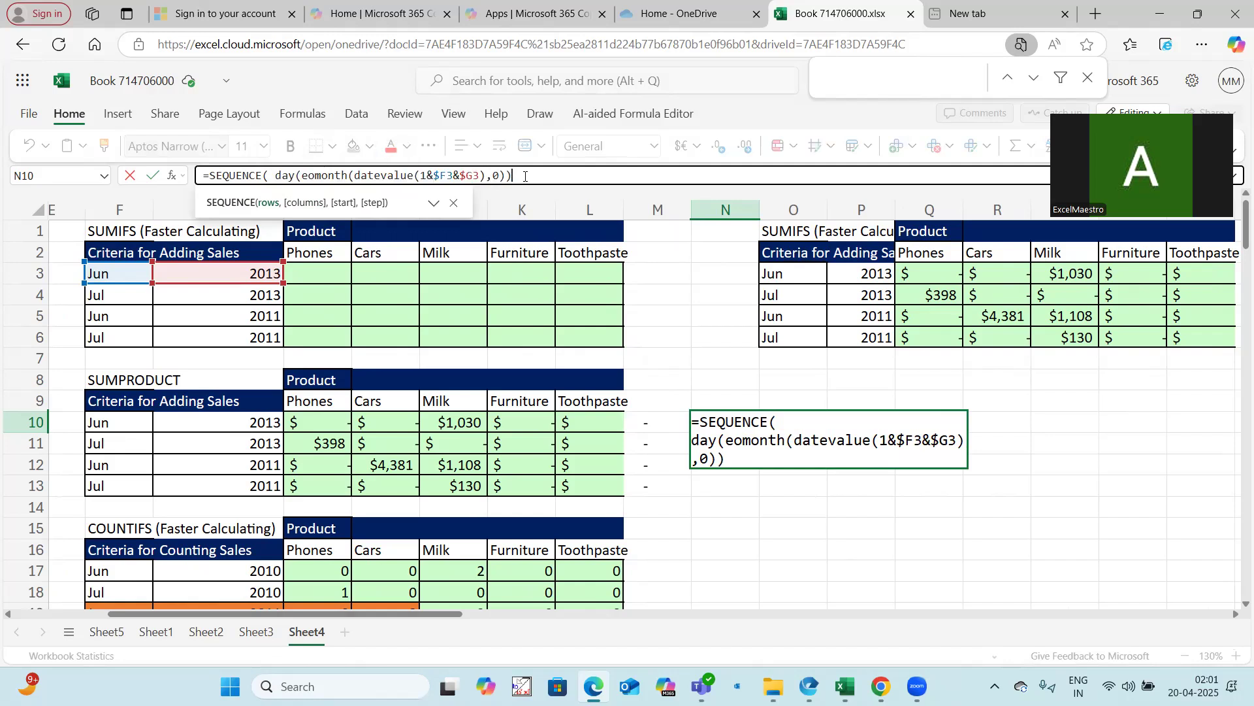
drag(488, 178, 354, 178)
key(ctrl+c)
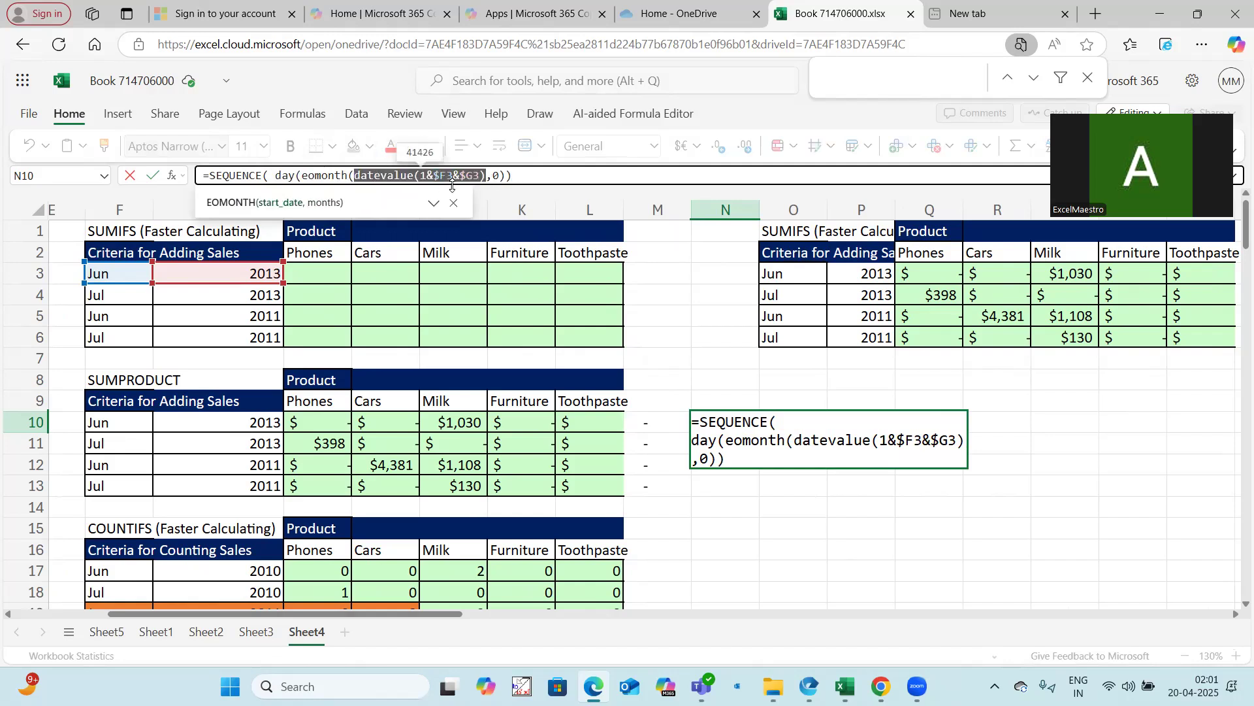
click(525, 173)
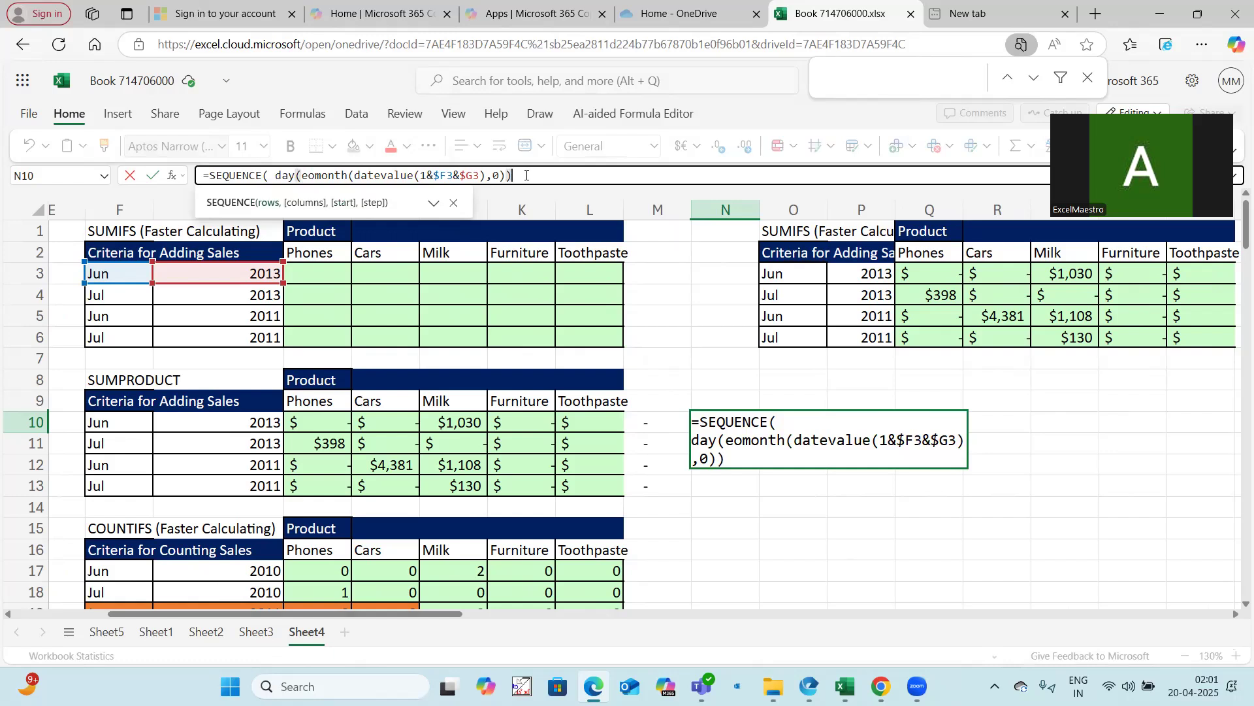
text(,,)
key(ctrl+v)
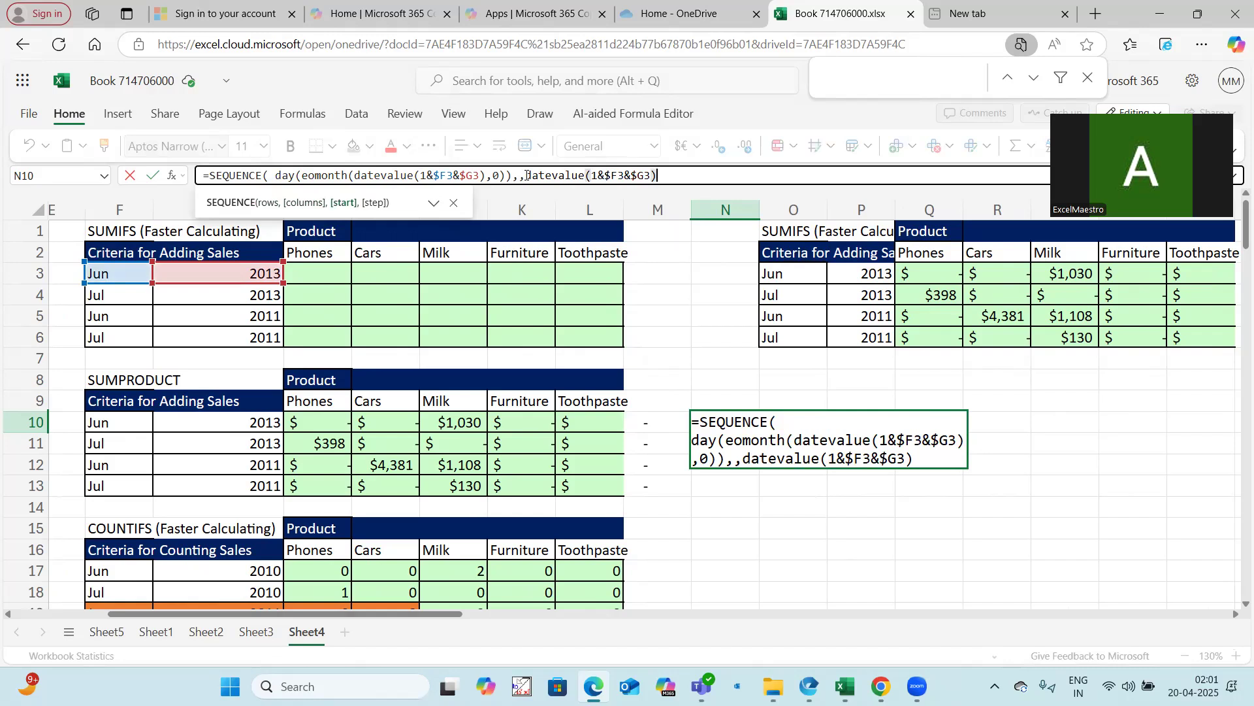
text())
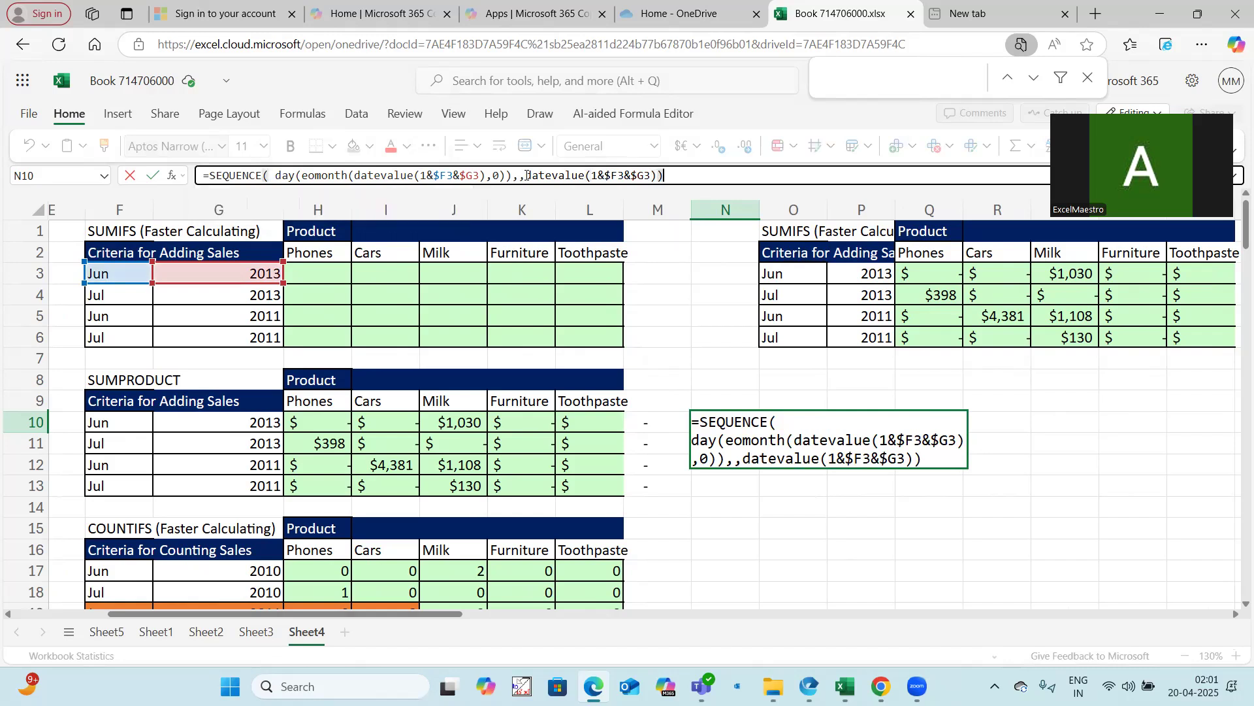
key(Return)
Format the spilled sequence of numbers in column N as dates
click(742, 421)
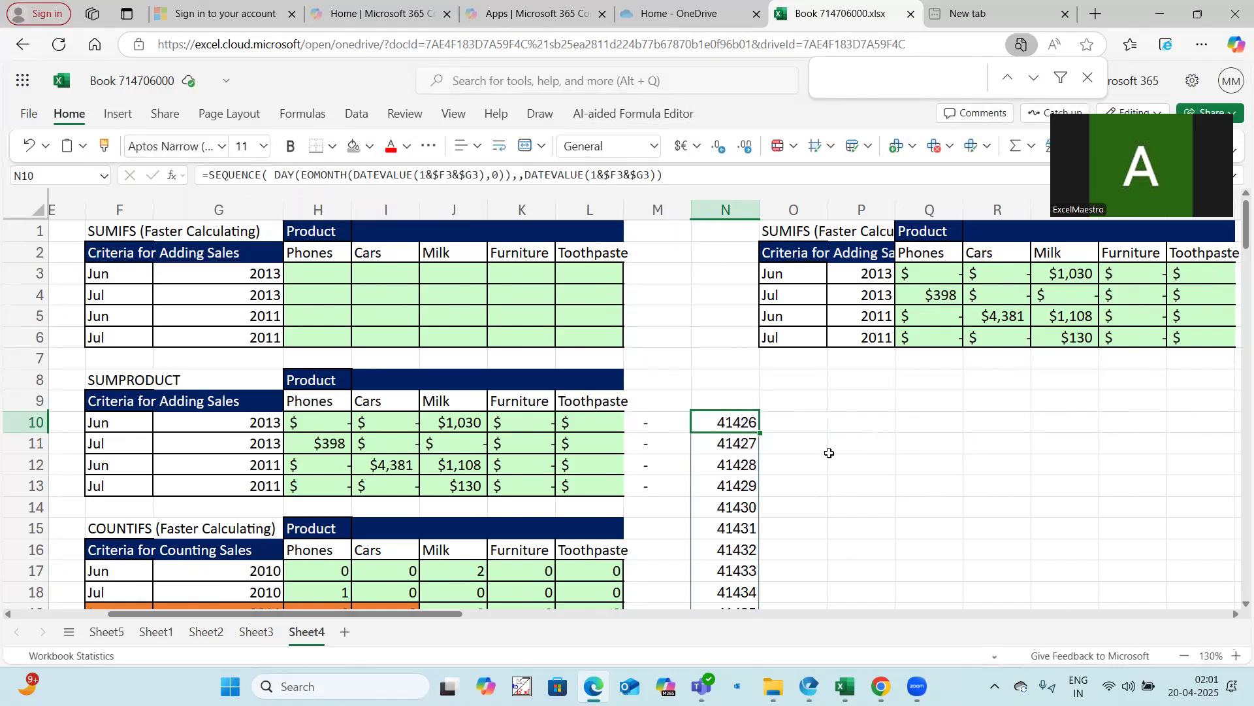
key(ctrl+shift+Down)
key(ctrl+shift+3)
scroll(829, 453, up, 7)
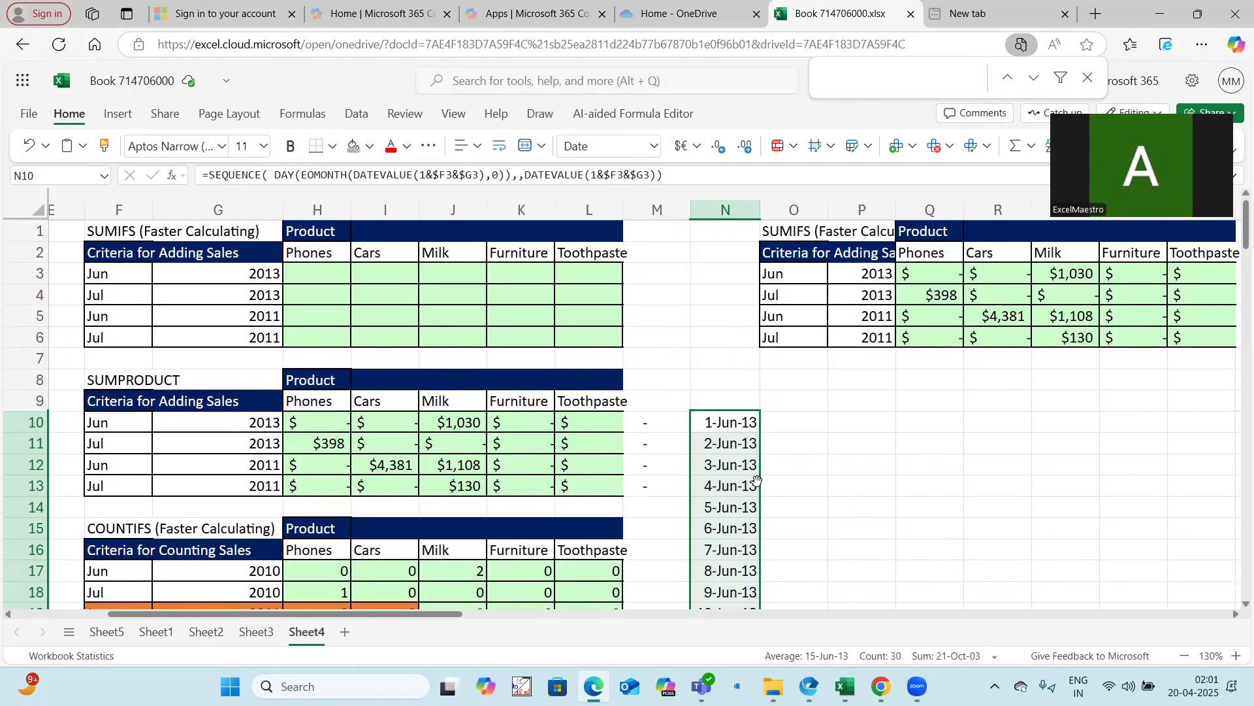
scroll(757, 480, down, 9)
scroll(756, 481, up, 9)
click(743, 423)
drag(211, 176, 672, 175)
click(1016, 486)
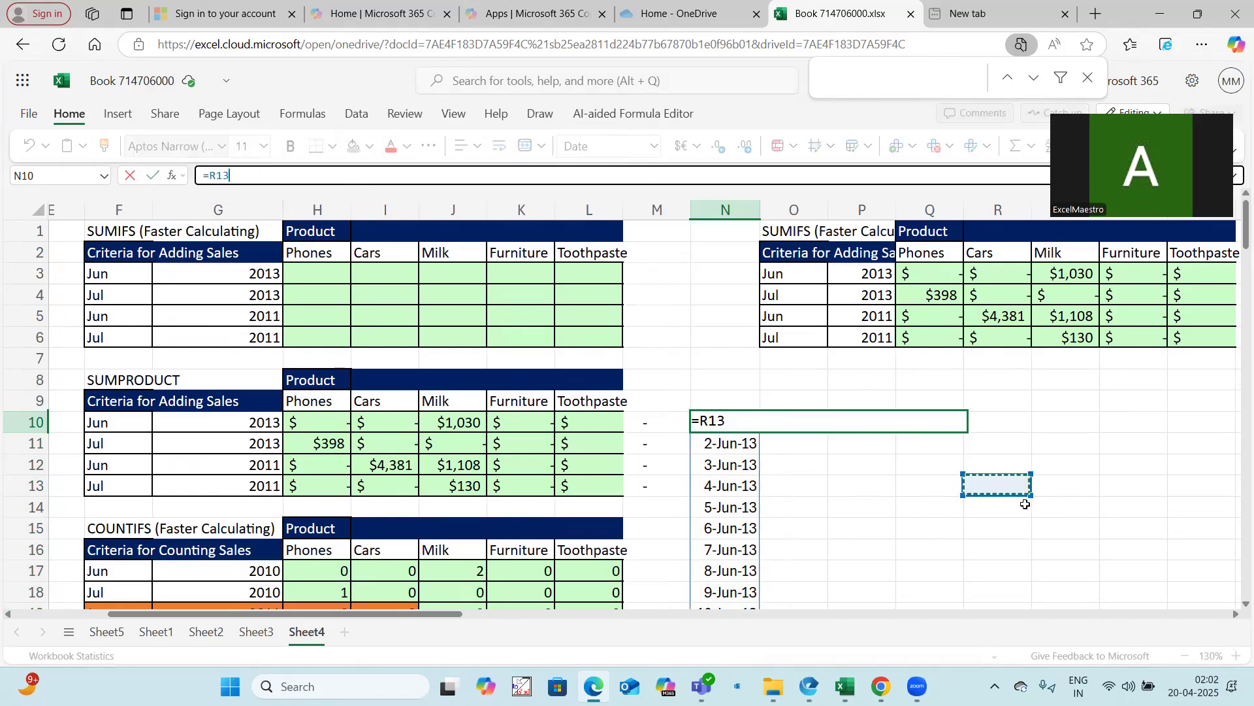
key(Escape)
click(315, 275)
drag(456, 615, 361, 614)
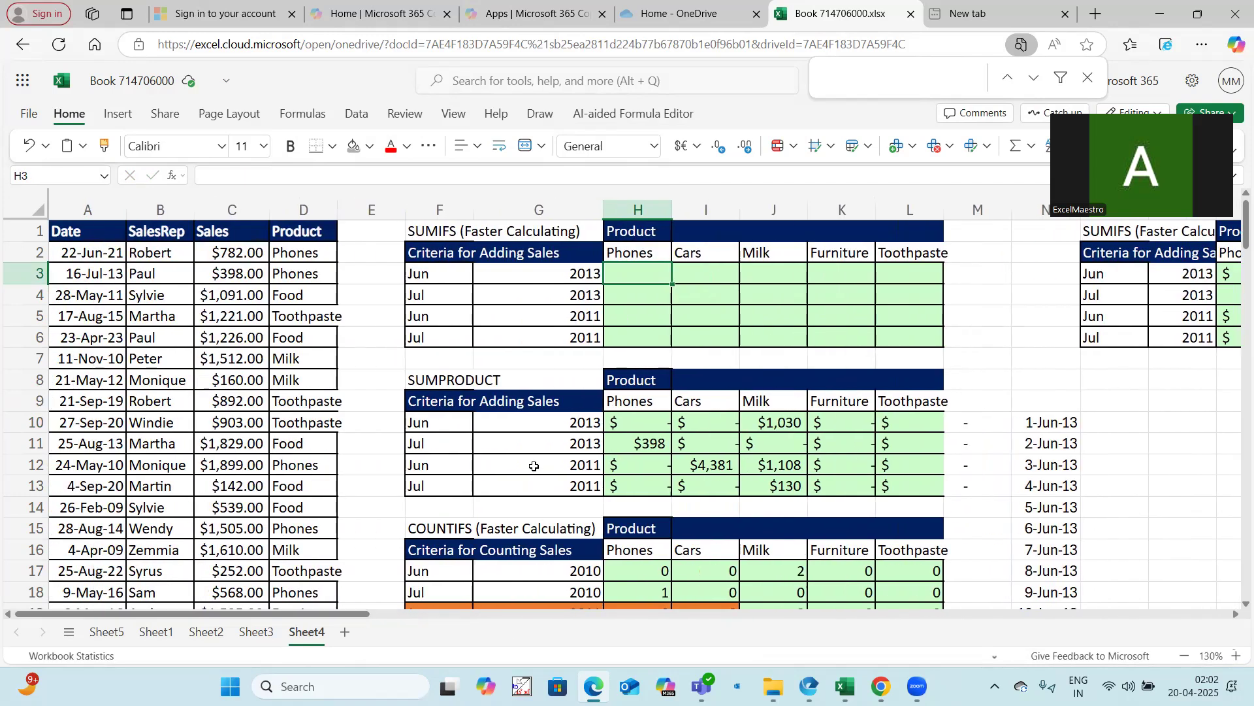
text(=sumifs)
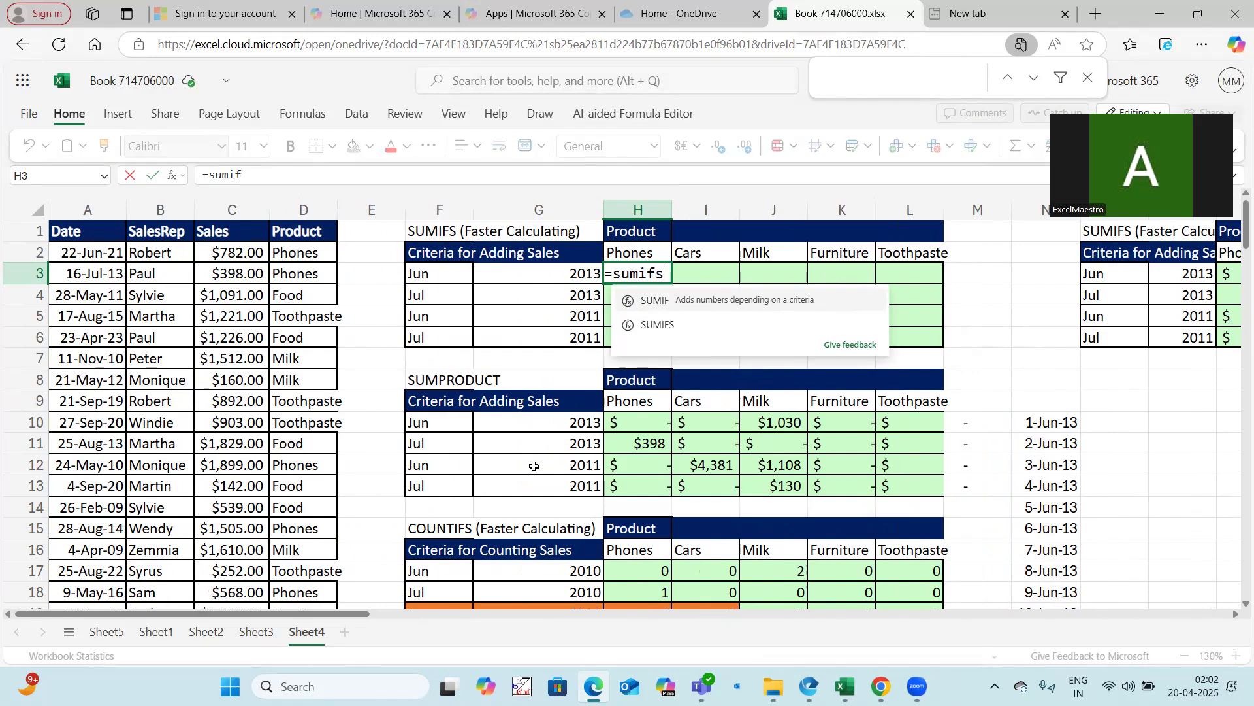
text(()
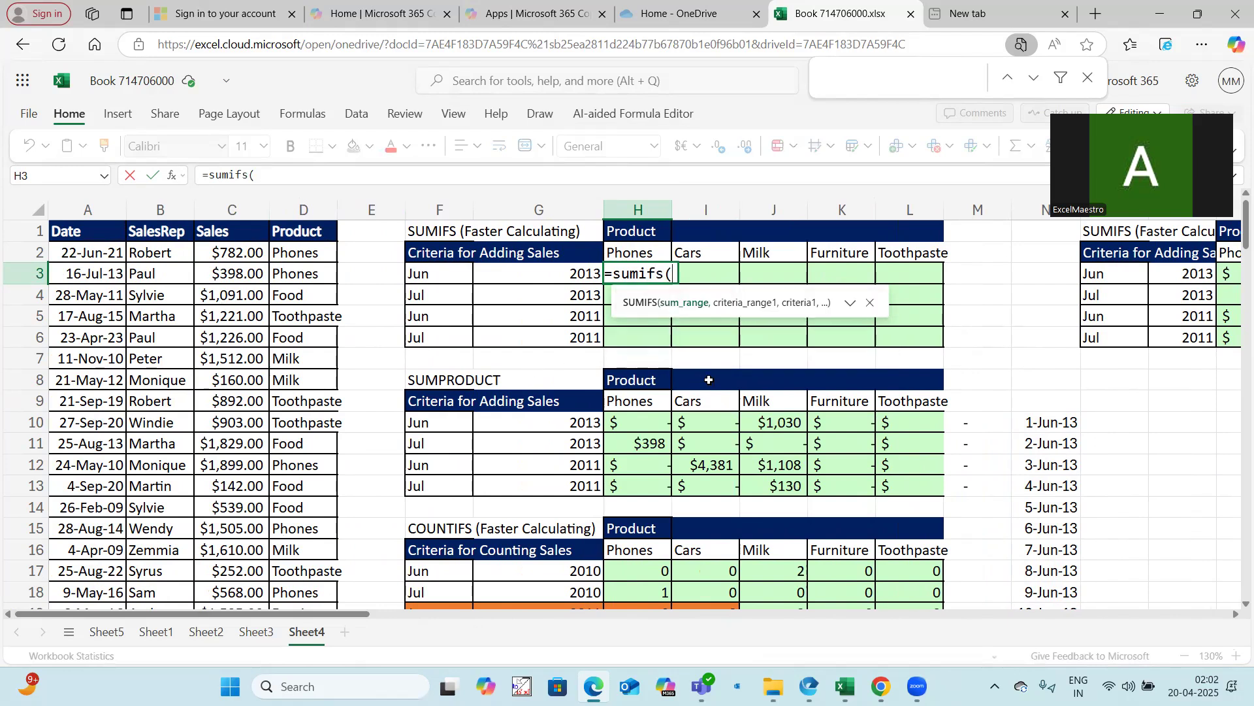
key(Escape)
Clear the SUMPRODUCT and COUNTIFS tables in F8:L21, removing both their formatting and contents
scroll(460, 379, down, 2)
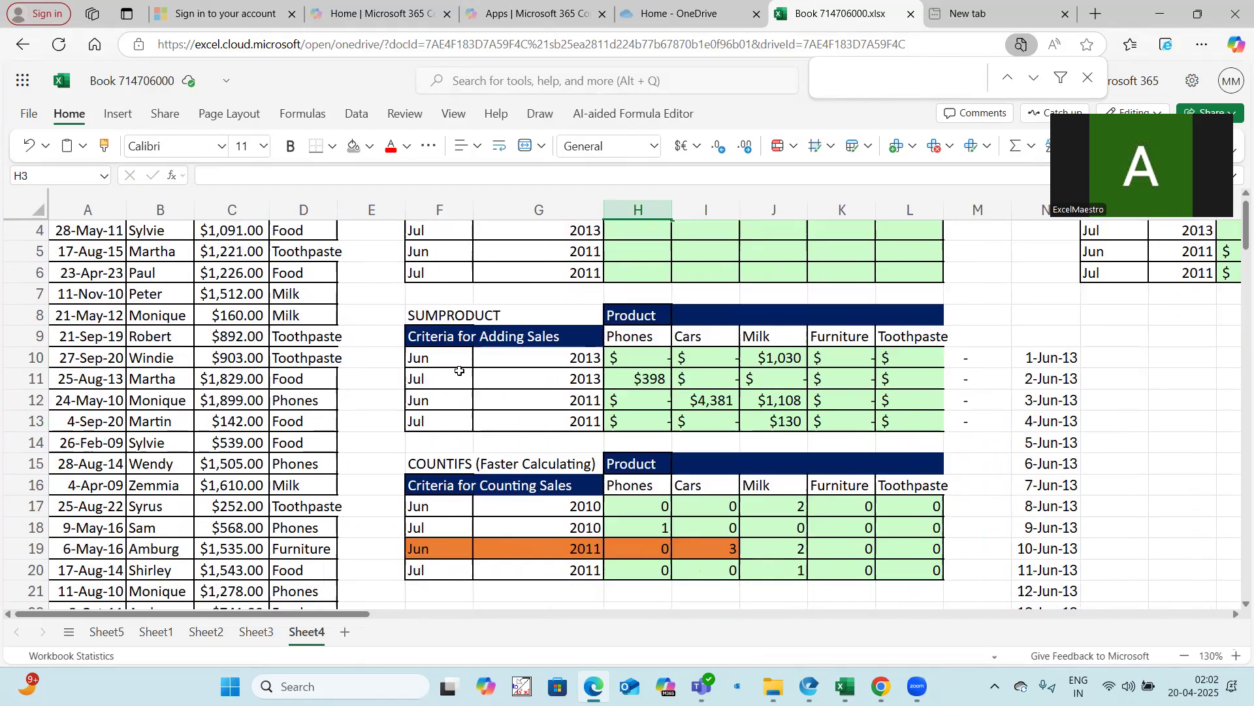
click(1154, 428)
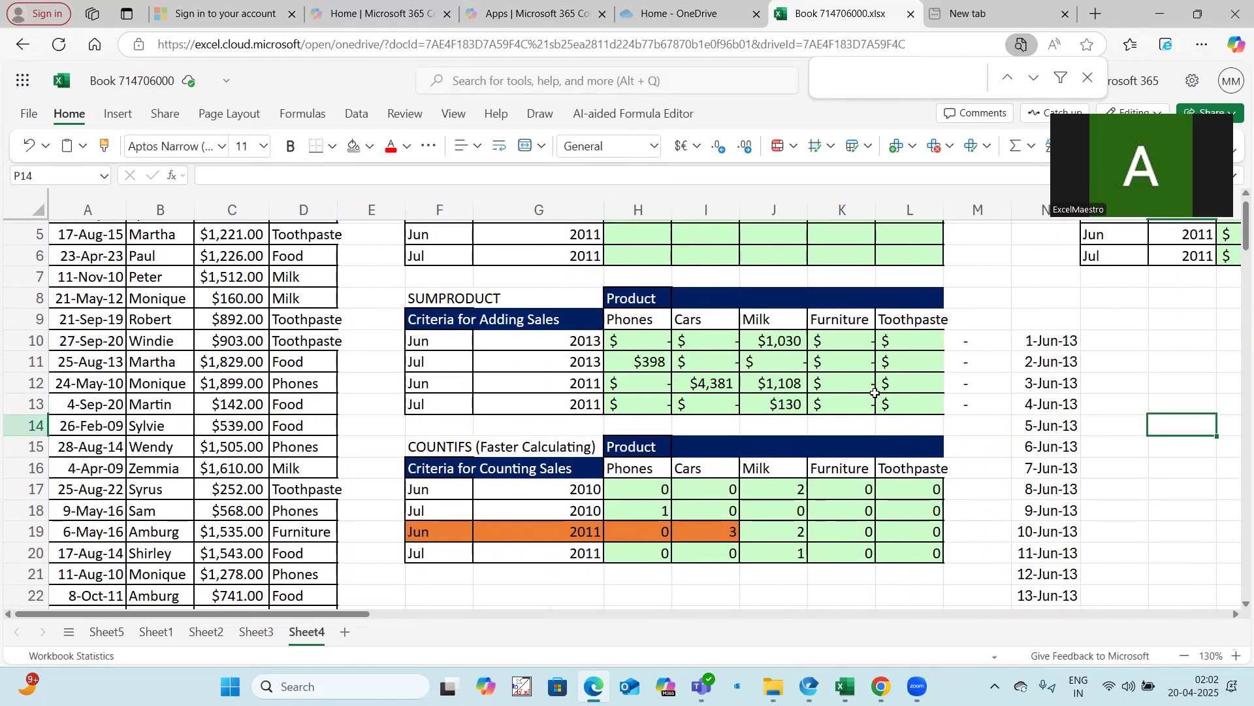
click(104, 147)
mouse_move(400, 295)
mouse_down()
mouse_move(708, 367)
mouse_move(892, 493)
mouse_move(929, 567)
mouse_up()
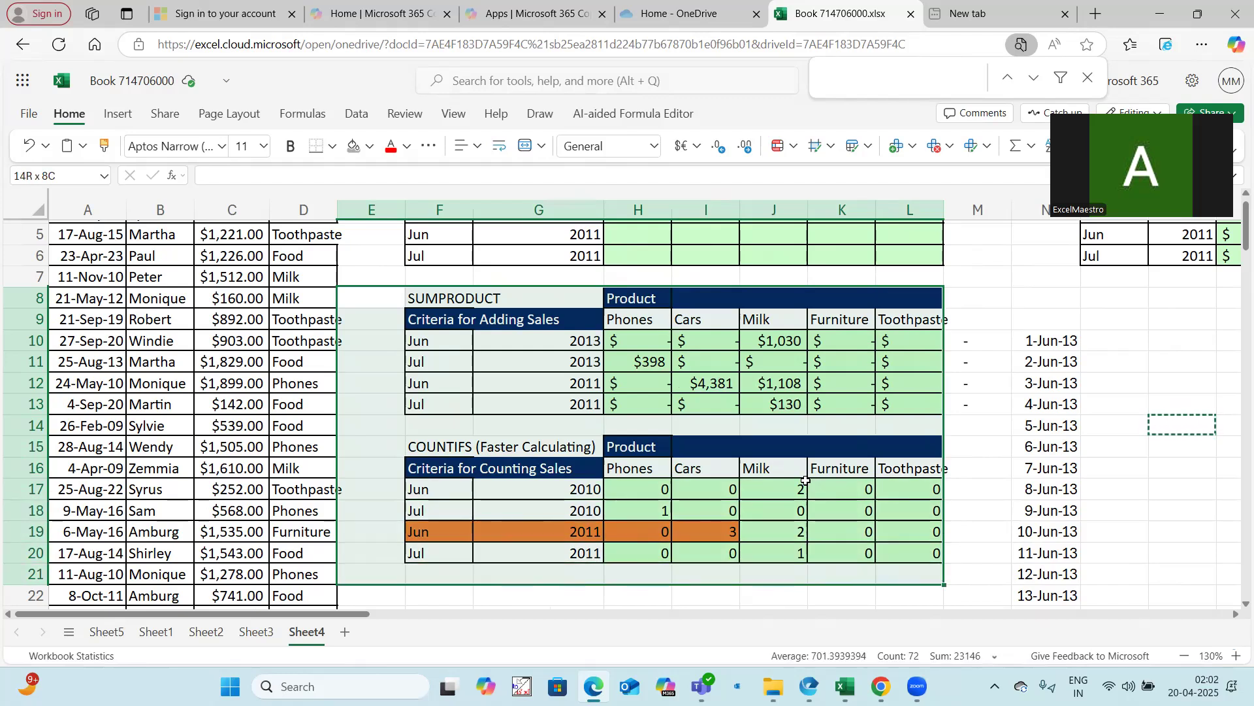
key(Delete)
drag(392, 291, 927, 304)
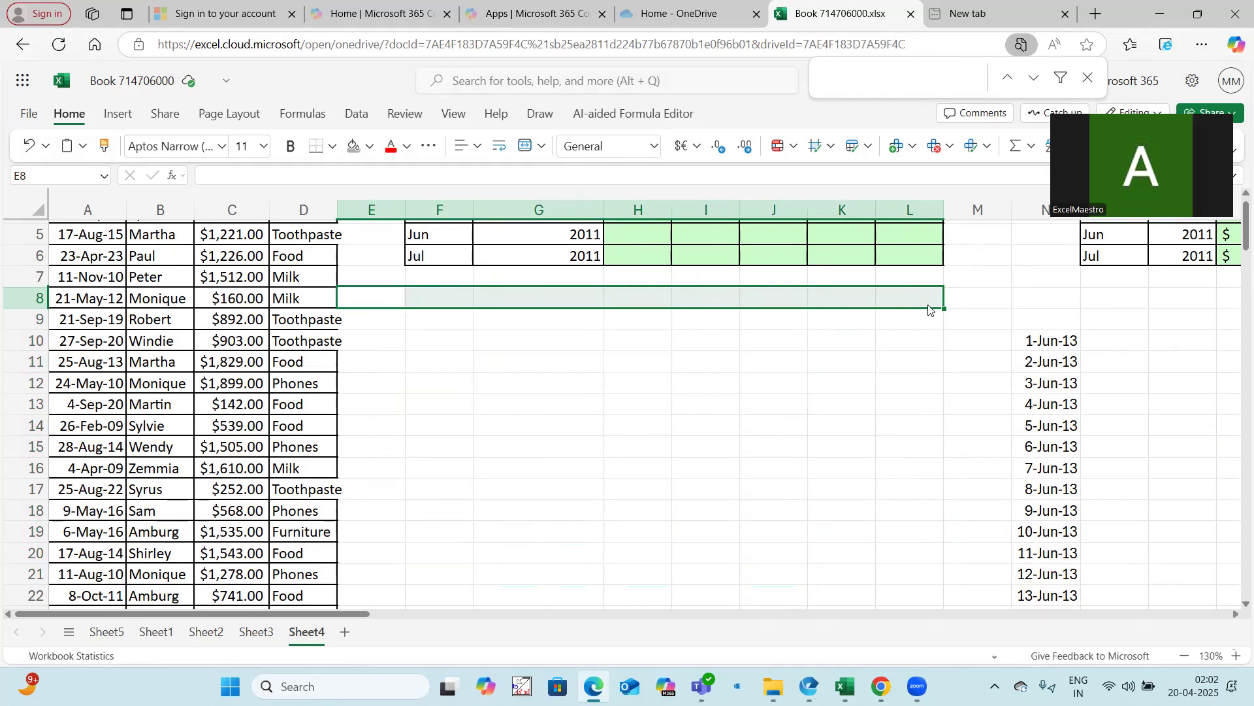
key(ctrl+shift+Down)
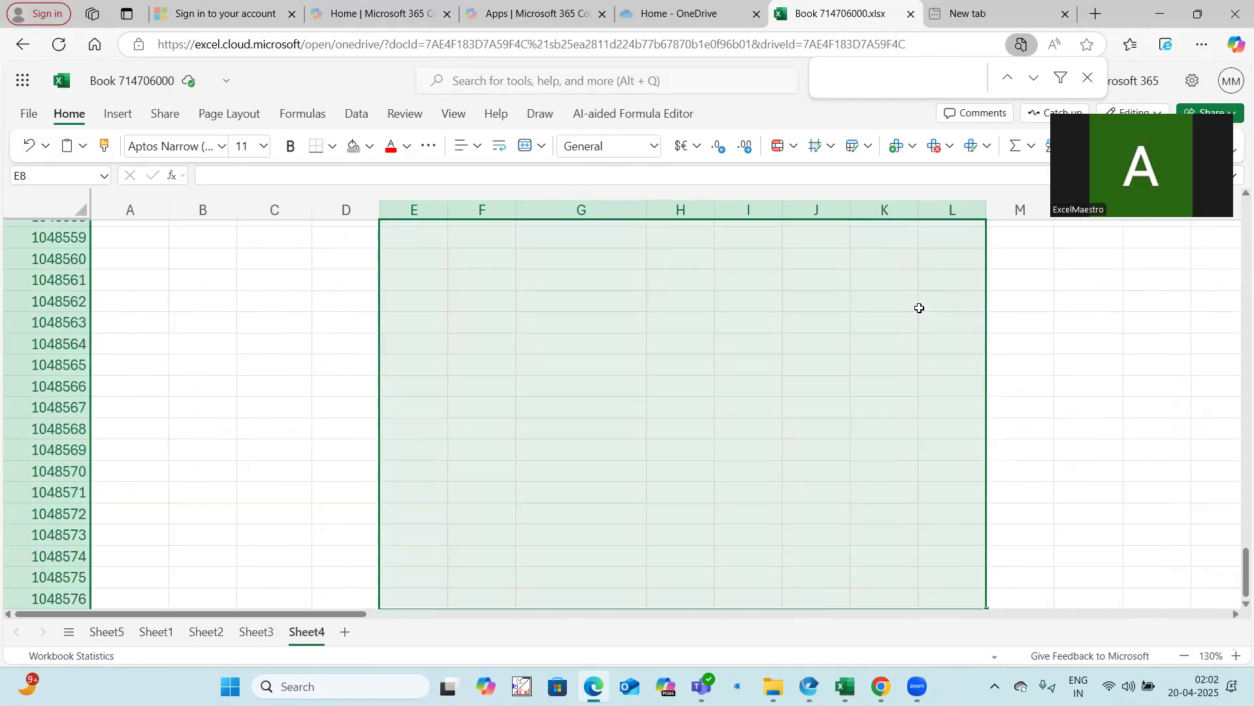
click(885, 347)
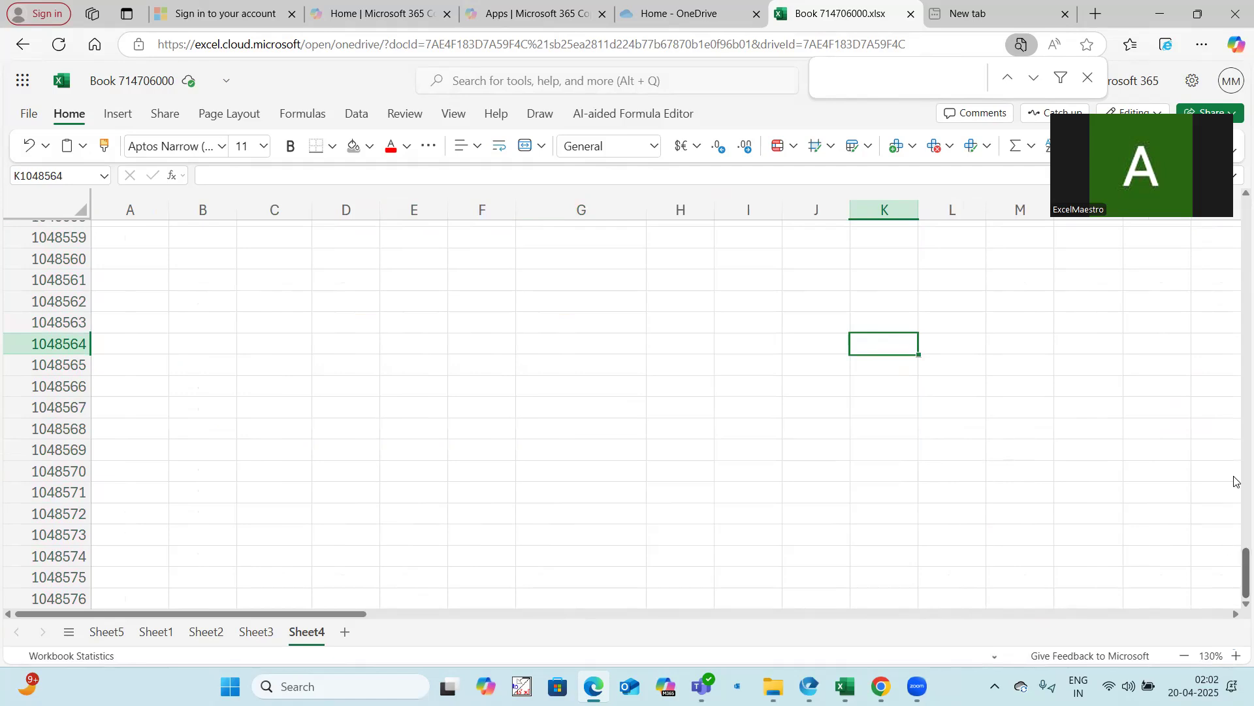
drag(1236, 482, 1237, 225)
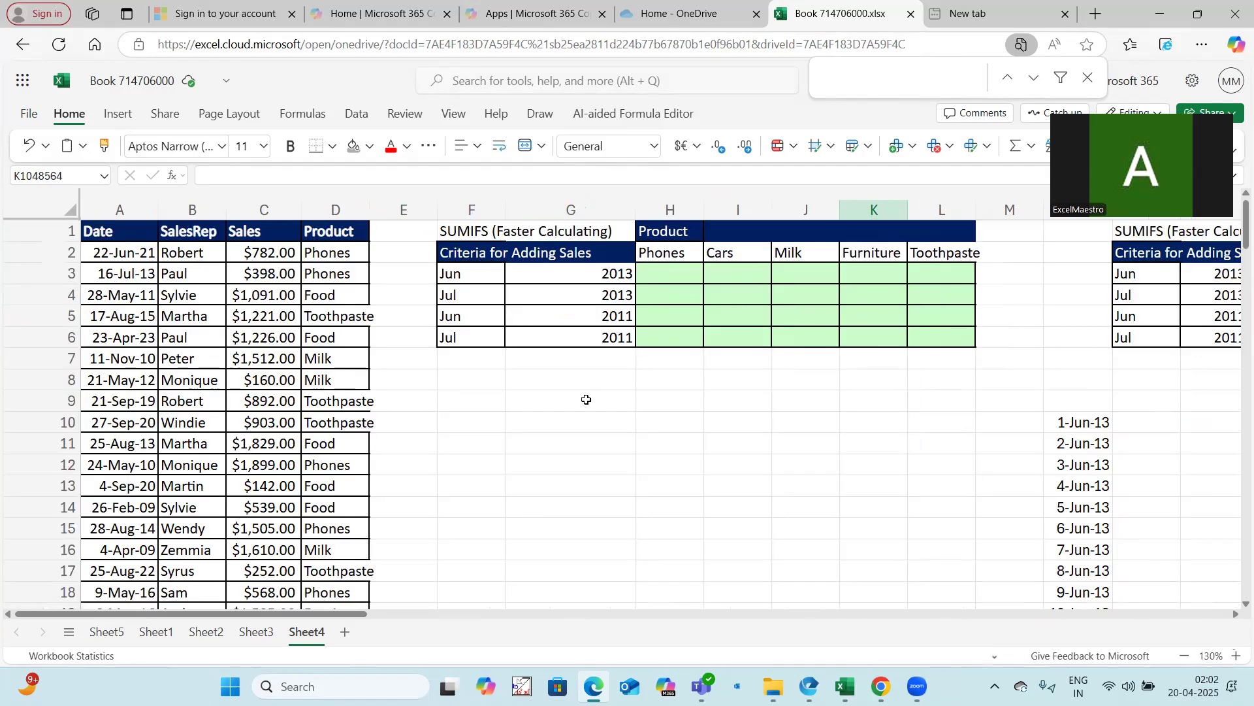
Inspect the SEQUENCE formula in N10
click(586, 402)
click(1085, 422)
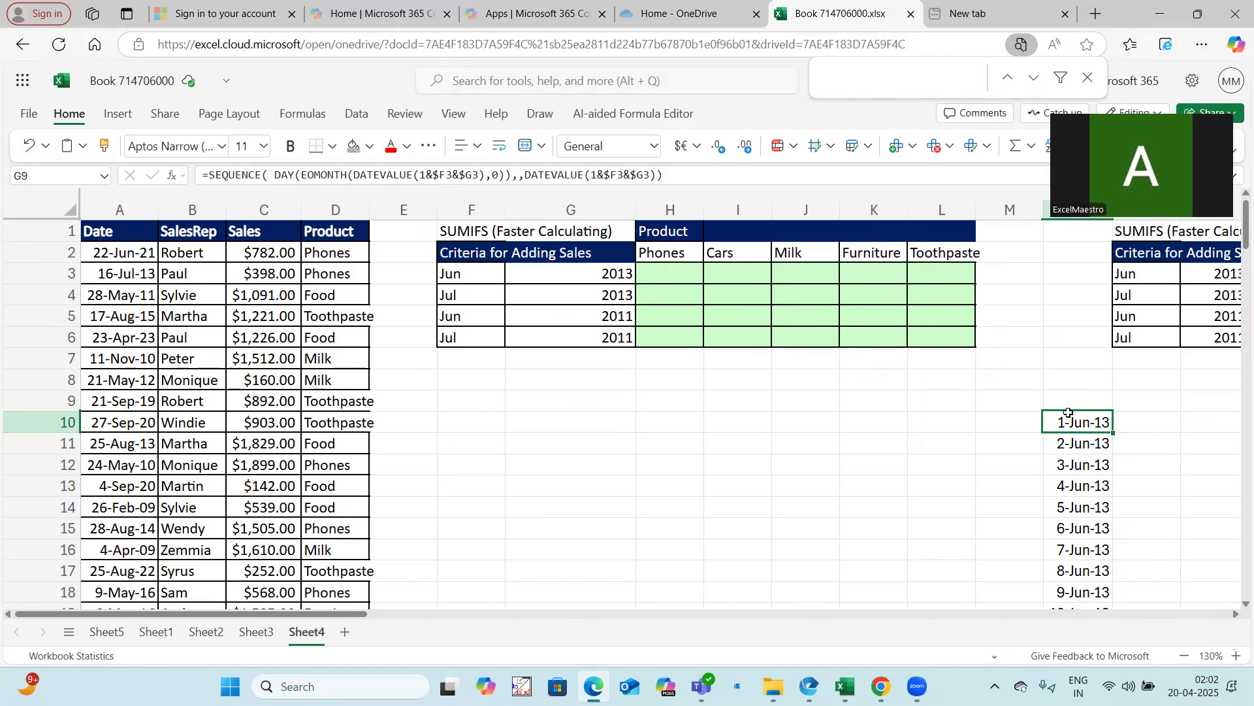
click(212, 173)
drag(210, 173, 698, 184)
click(880, 387)
key(Escape)
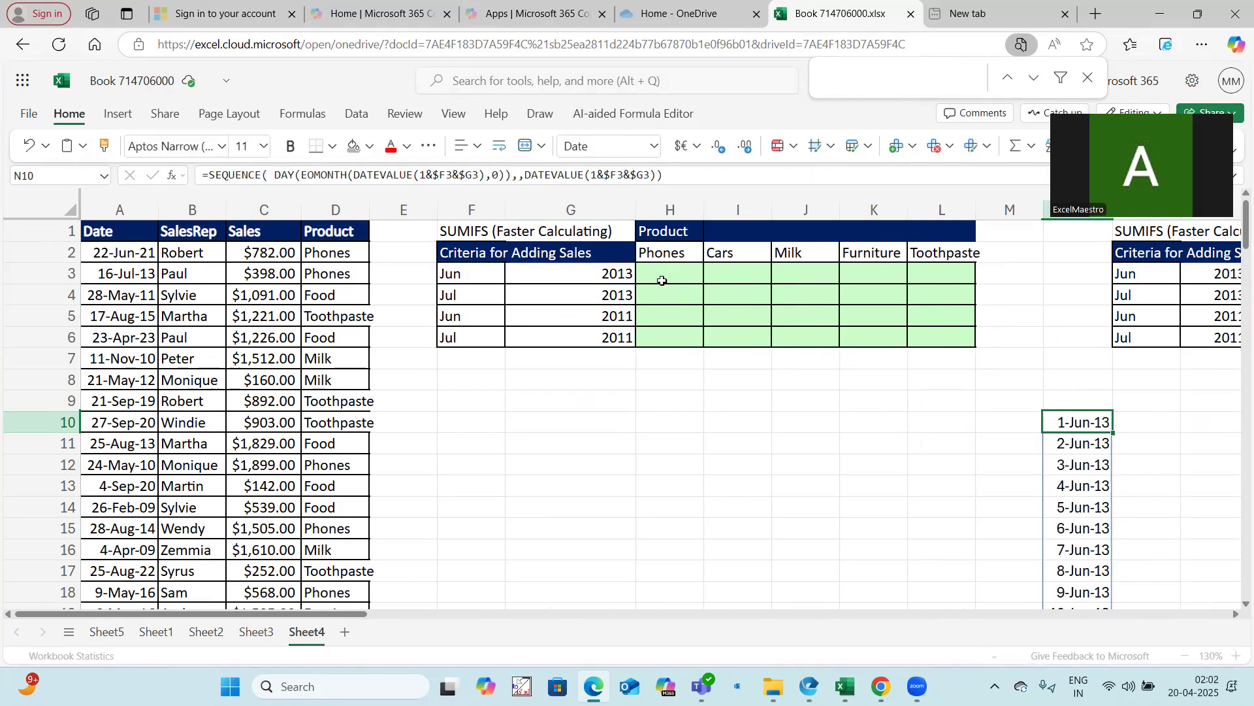
Start a SUMIFS formula in H3 with the absolute sales range $C$2:$C$768 as the sum range
click(664, 279)
text(=sum)
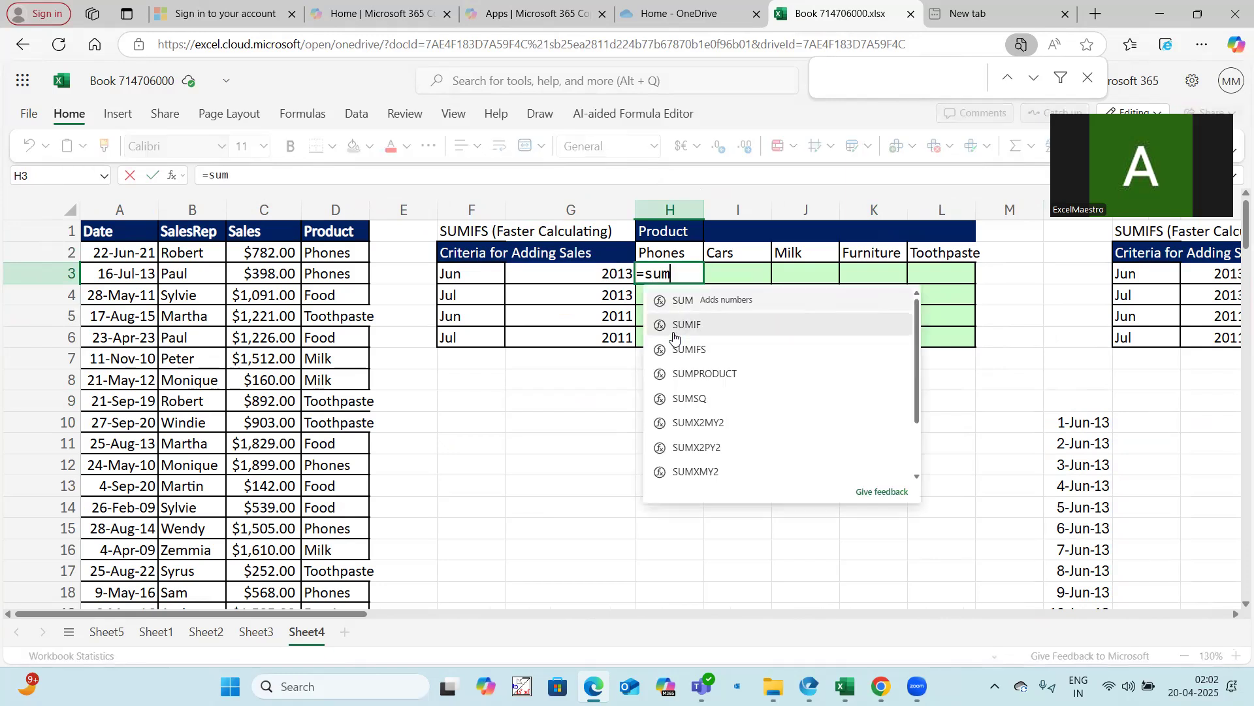
text(ifs()
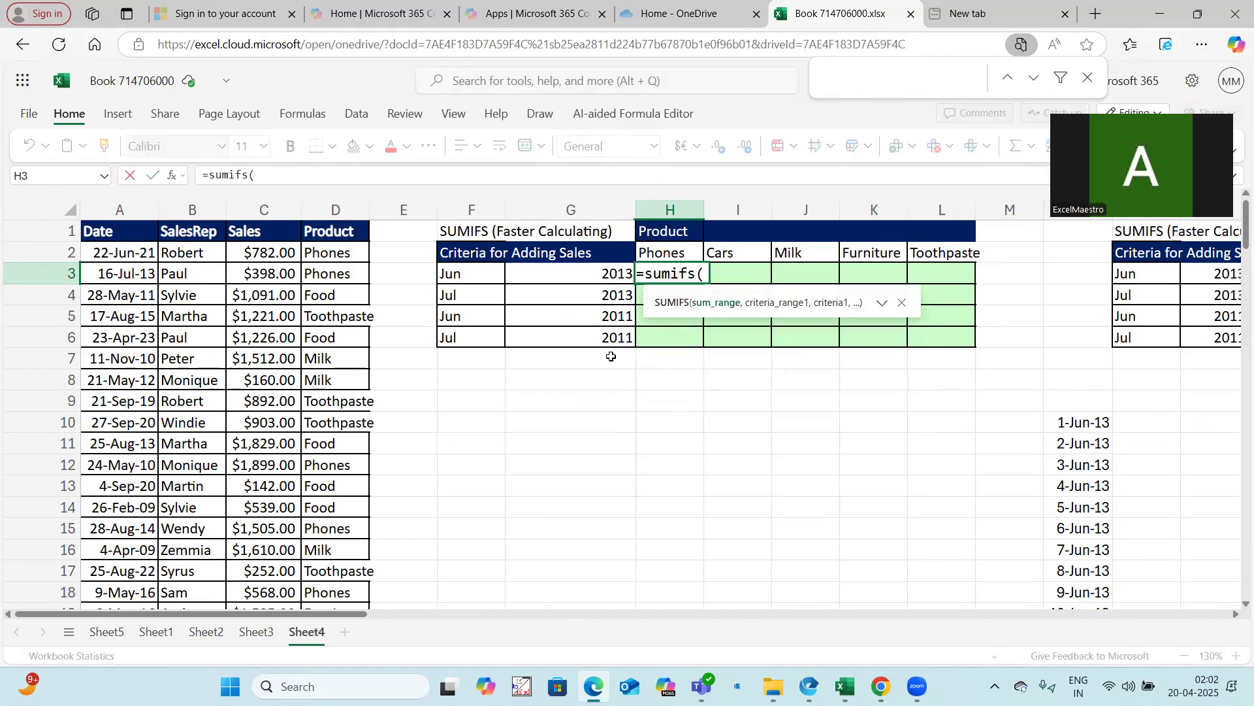
click(260, 253)
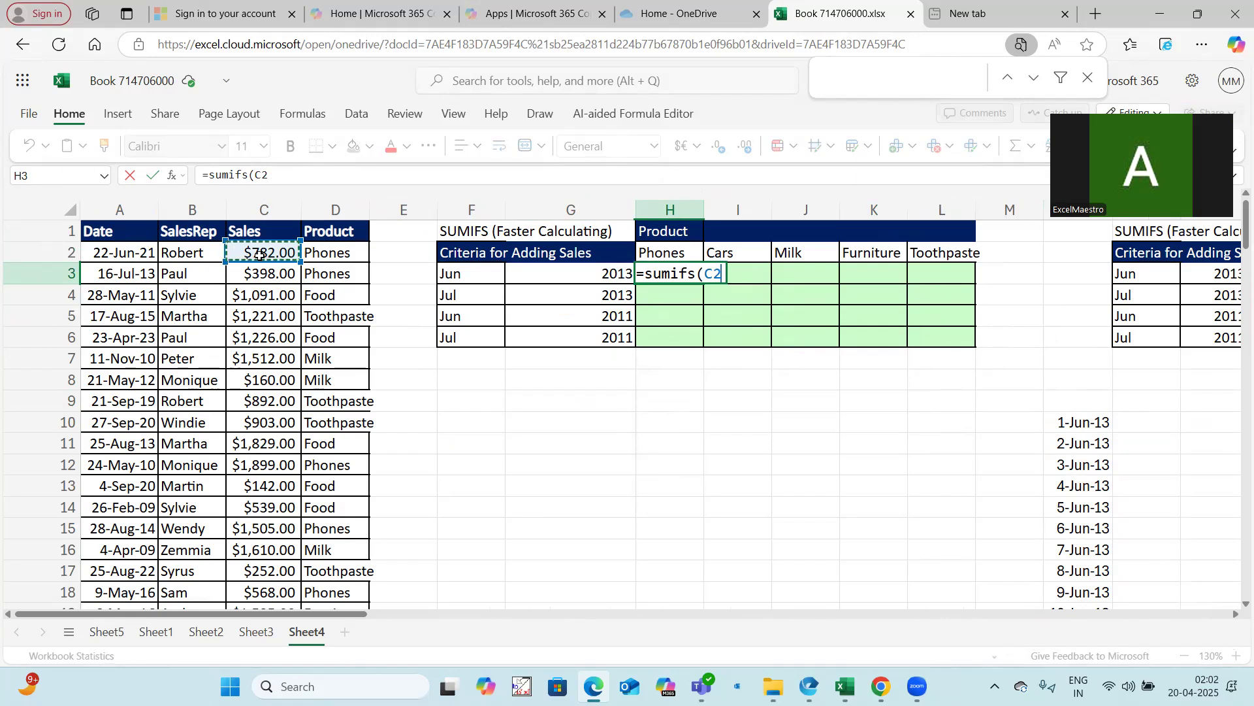
key(ctrl+shift+Down)
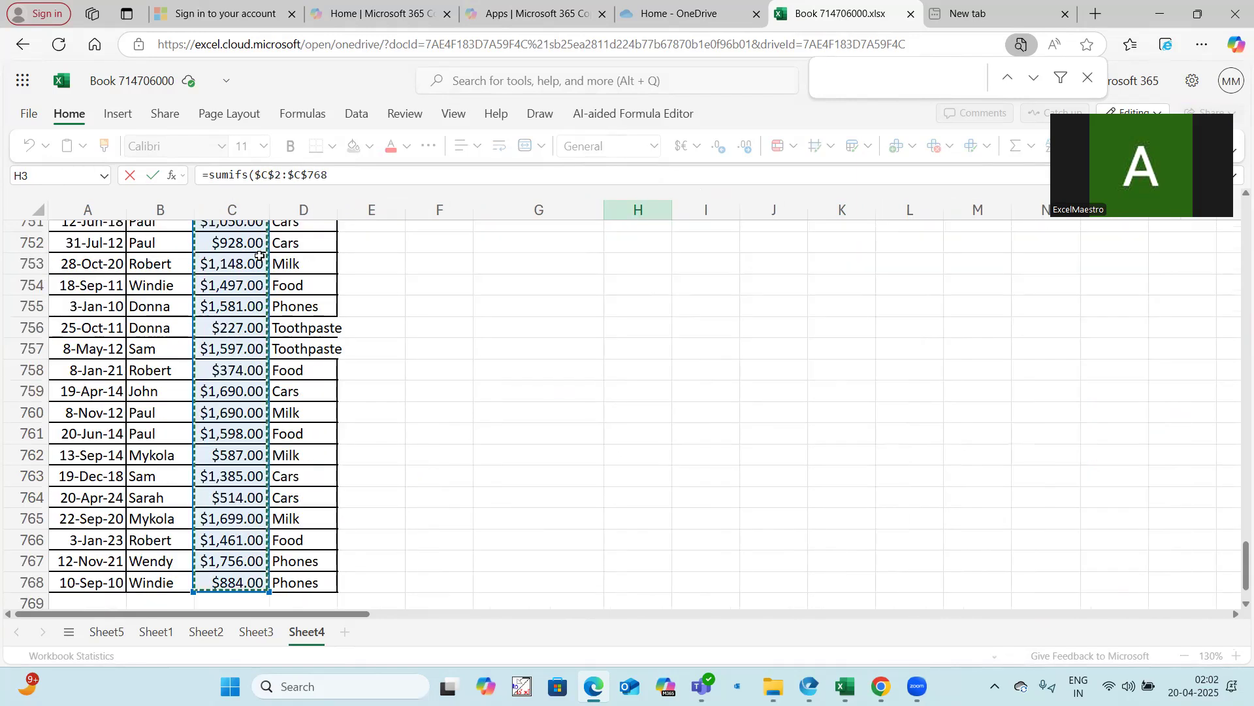
key(F4)
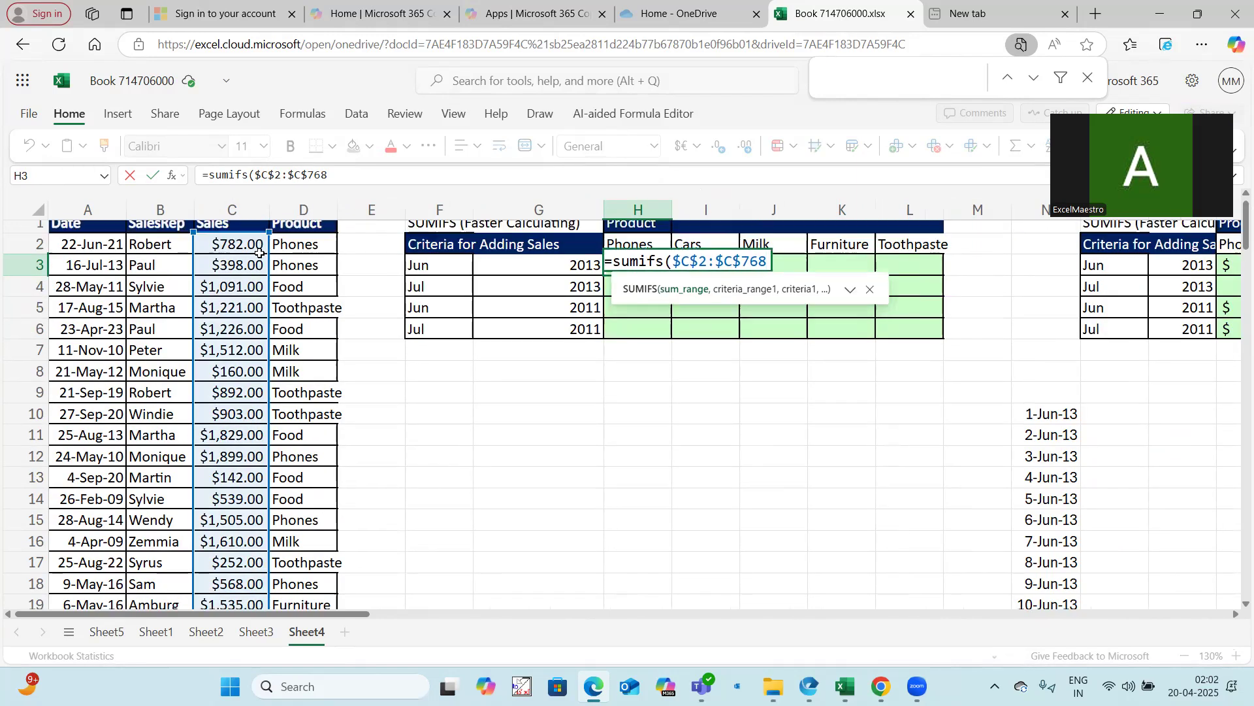
click(354, 176)
text(,)
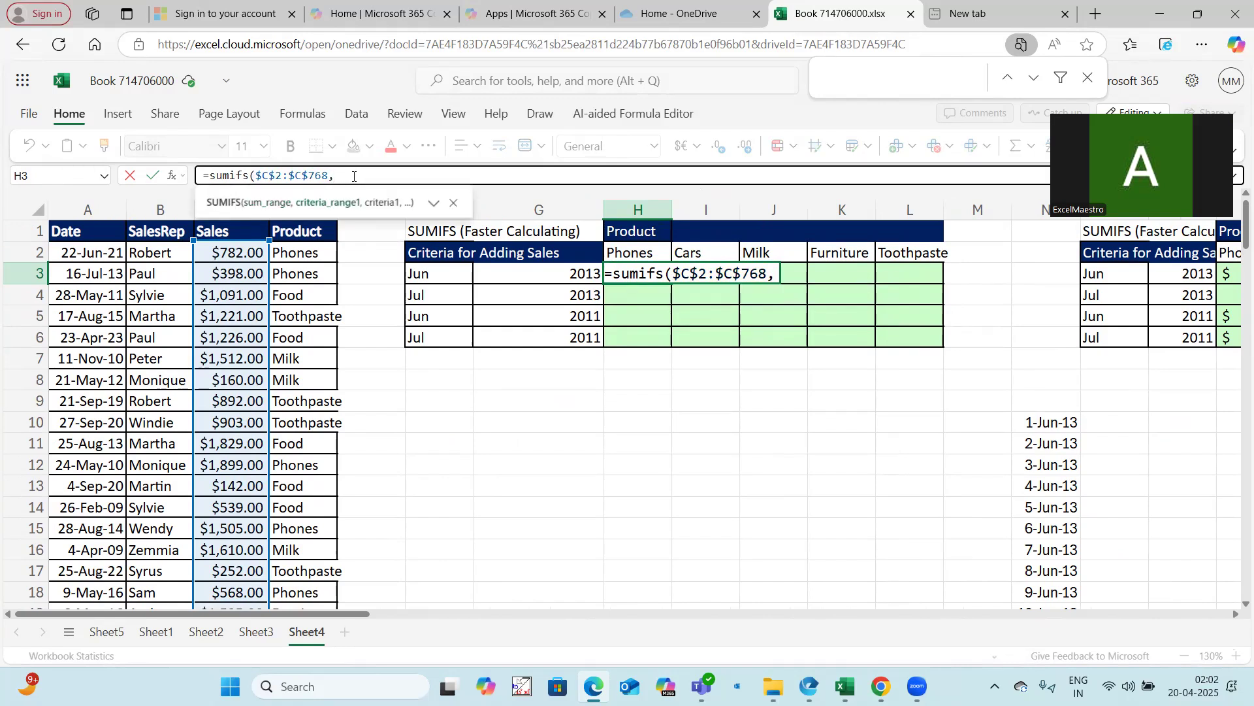
Add the absolute product range $D$2:$D$768 as the first criteria range
click(318, 252)
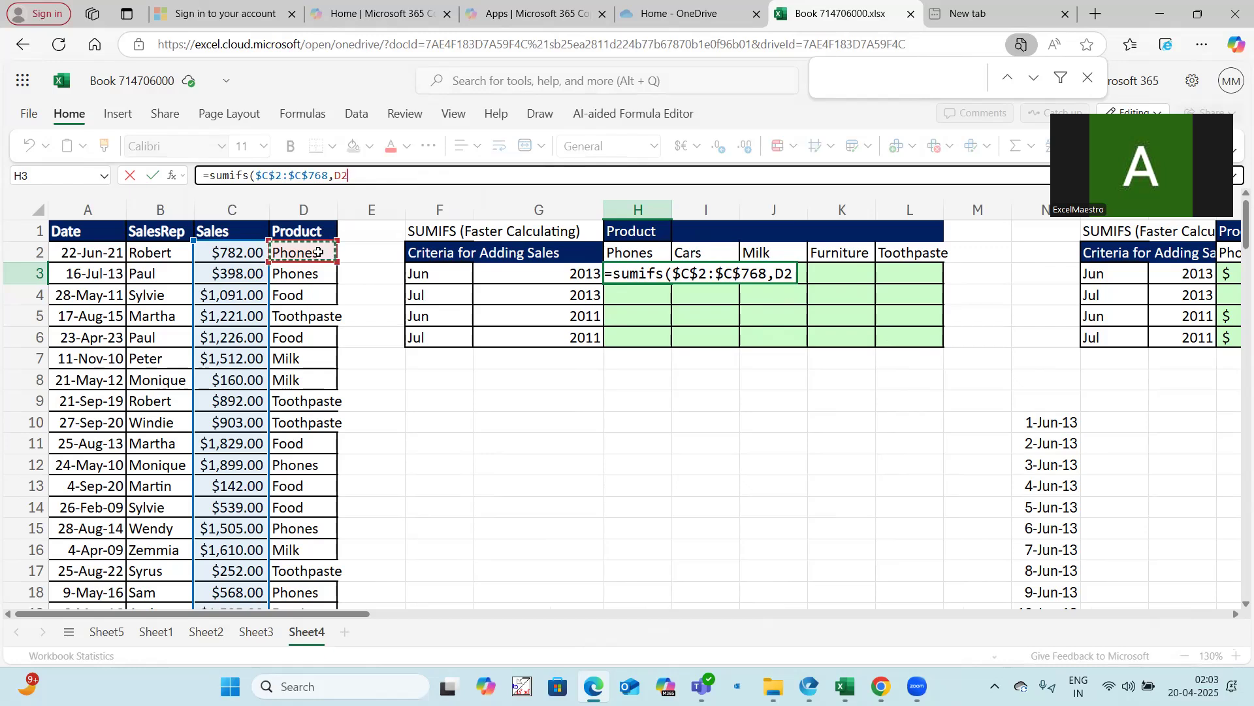
text(:)
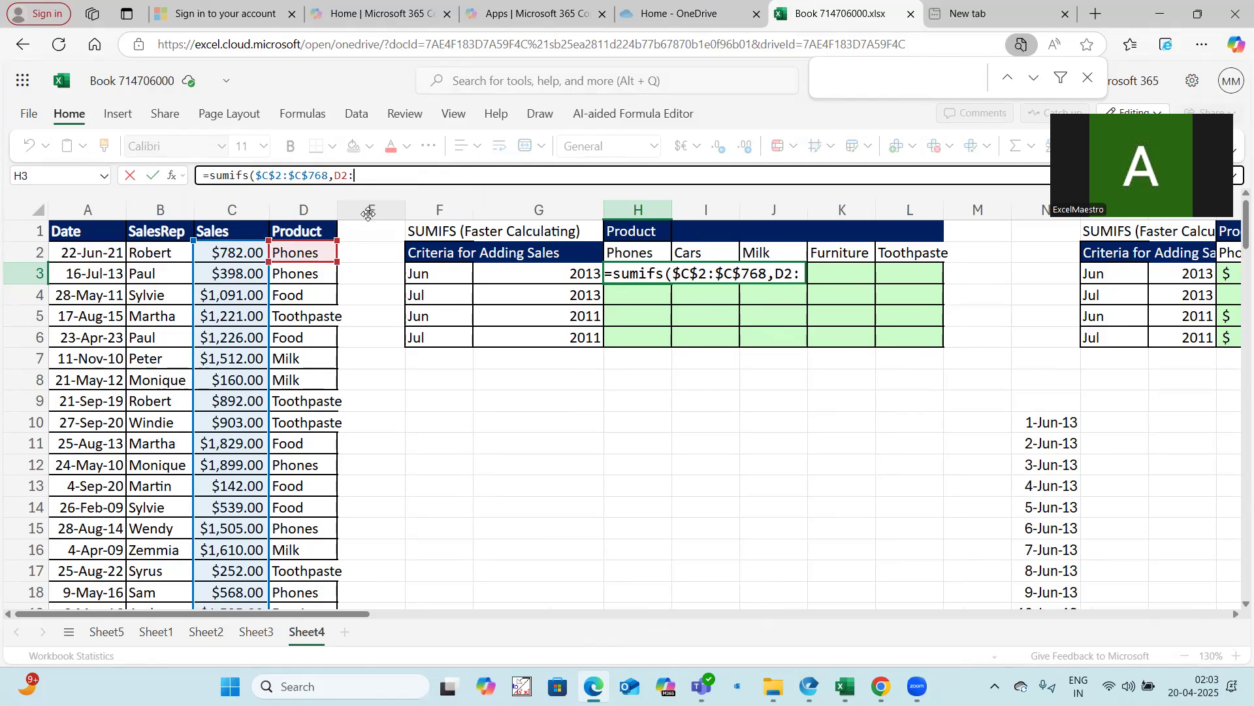
text(D768)
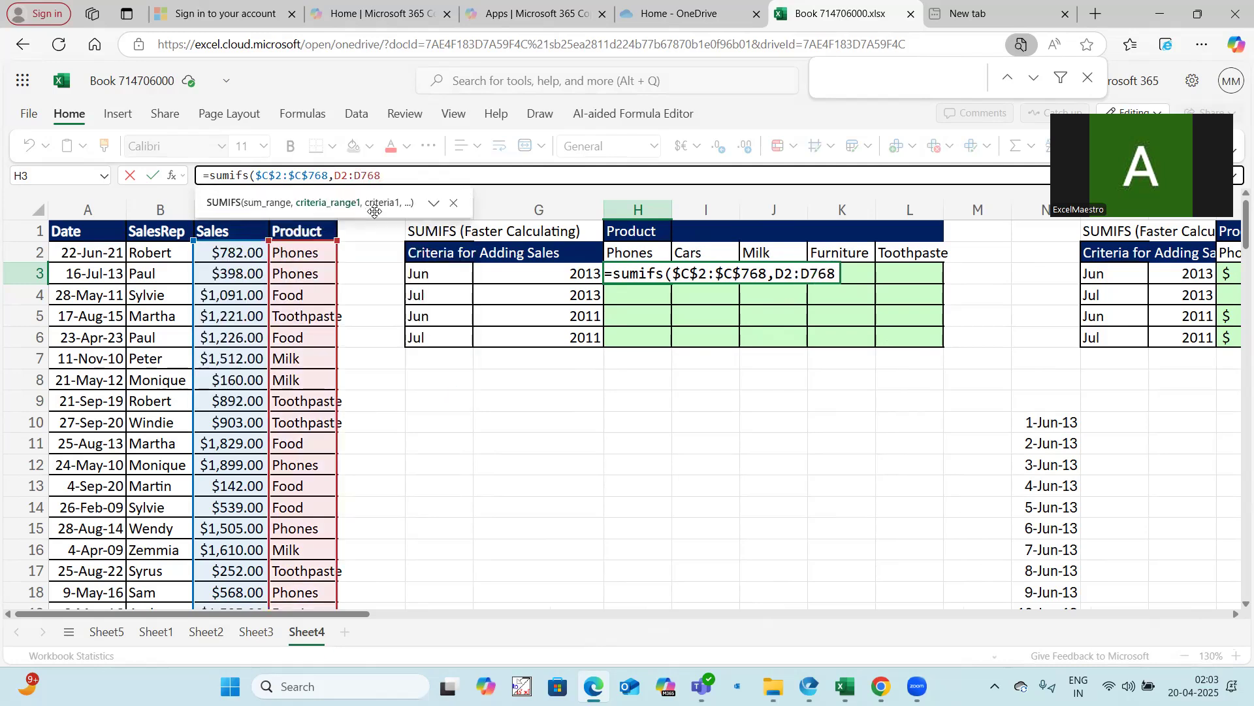
drag(335, 175, 392, 175)
key(F4)
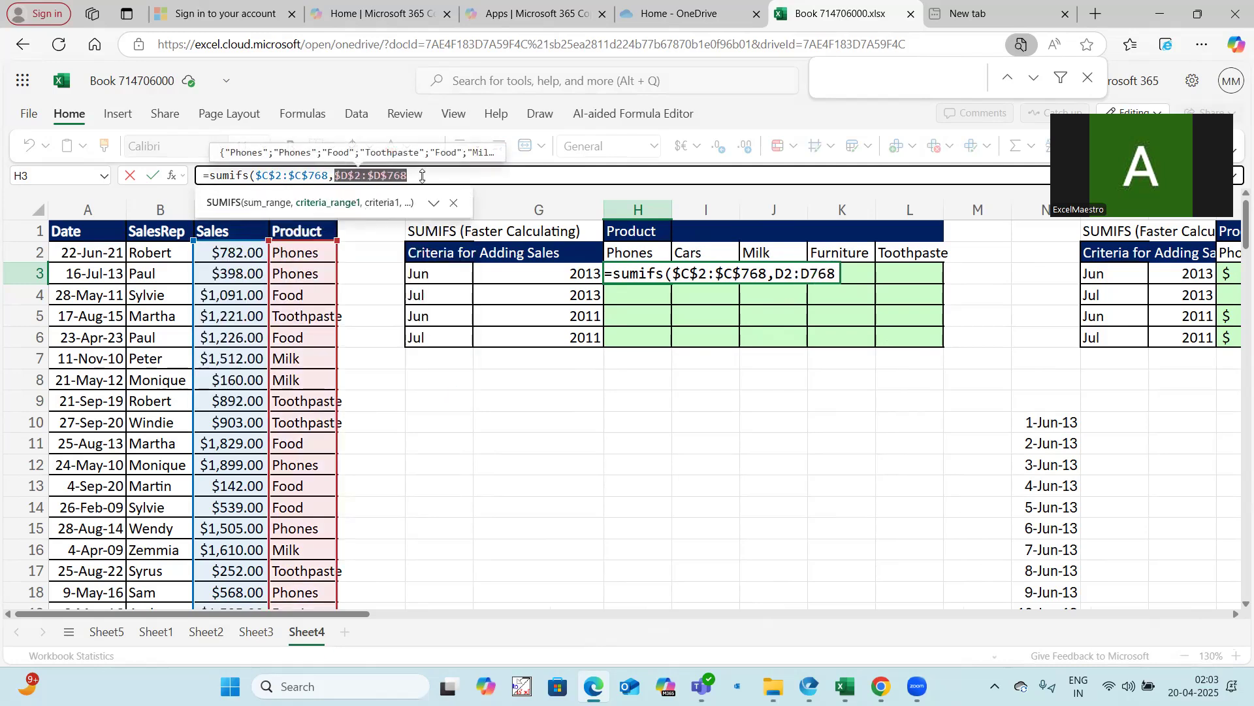
click(434, 175)
text(,)
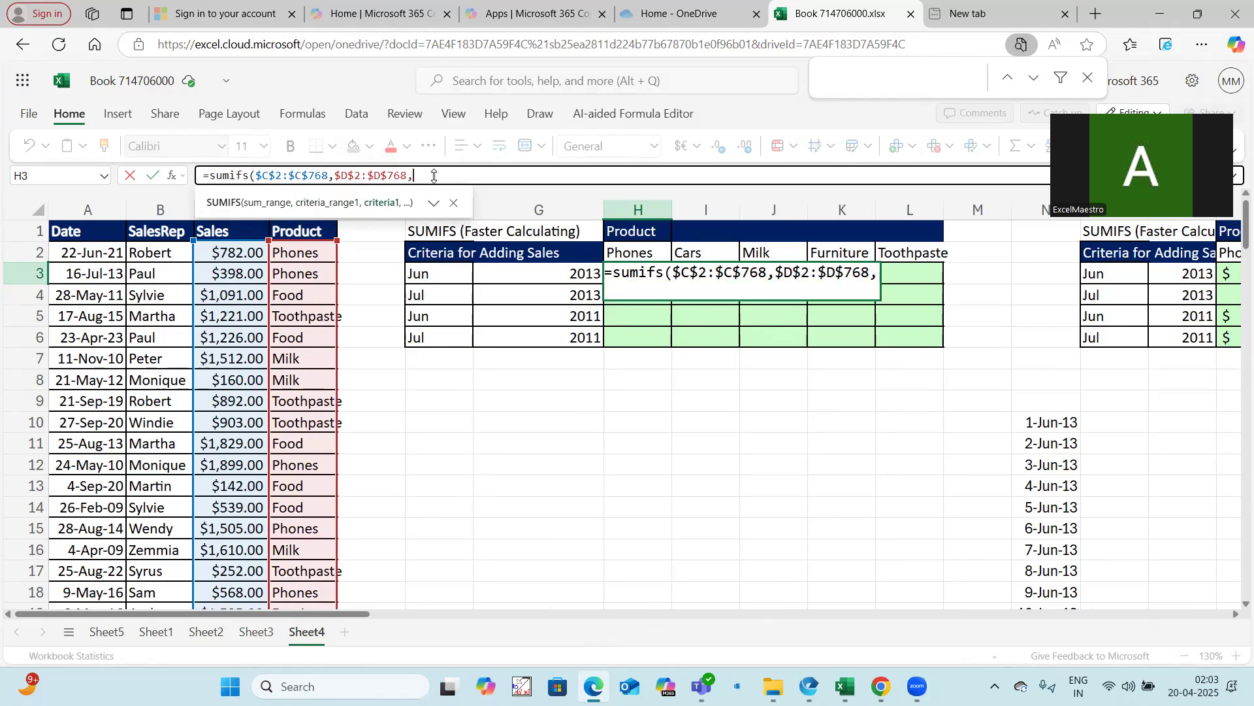
Add the header H$2 as the first criterion of the SUMIFS formula in H3
click(638, 252)
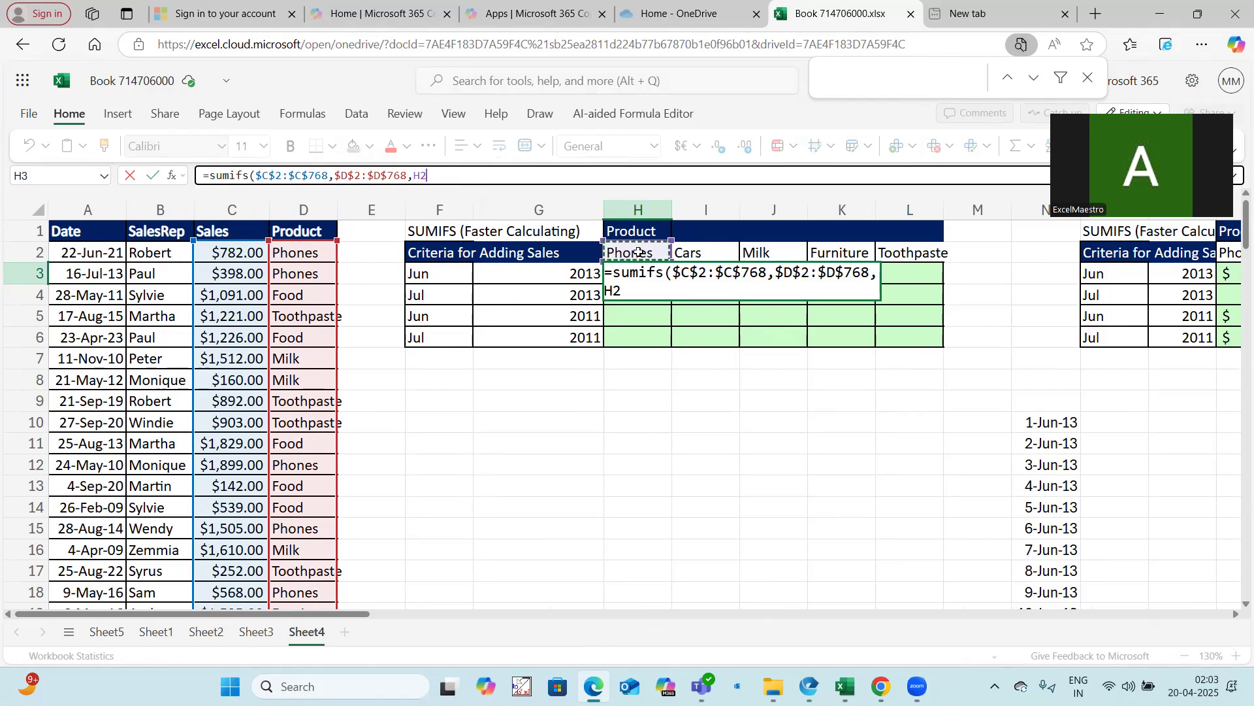
key(F4)
key(F4)
text(,)
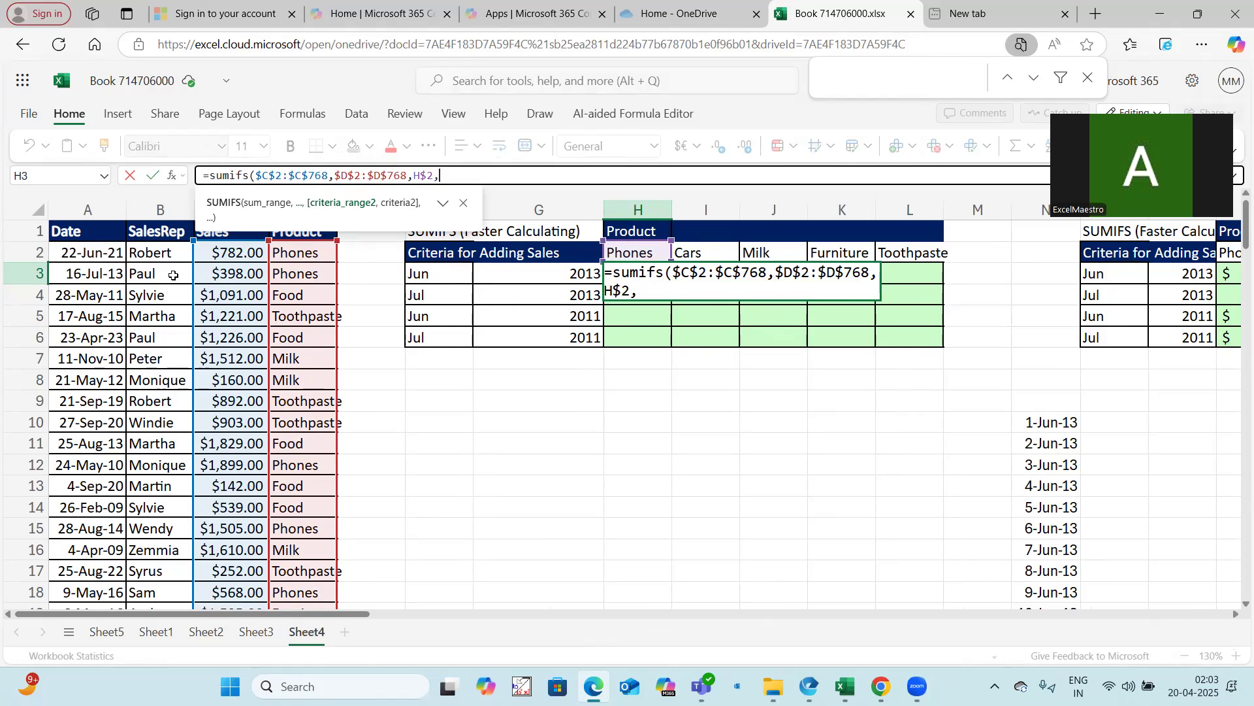
Add the absolute date range $A$2:$A$768 as the second criteria range
click(101, 256)
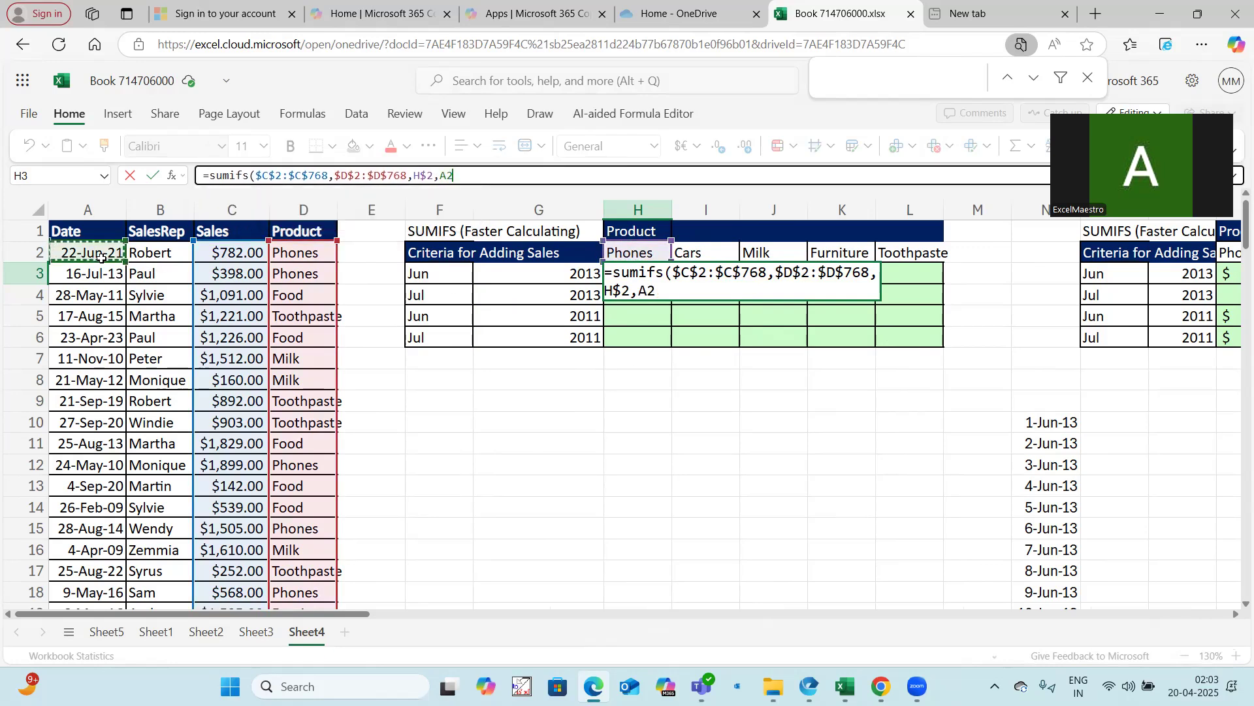
text(:A7)
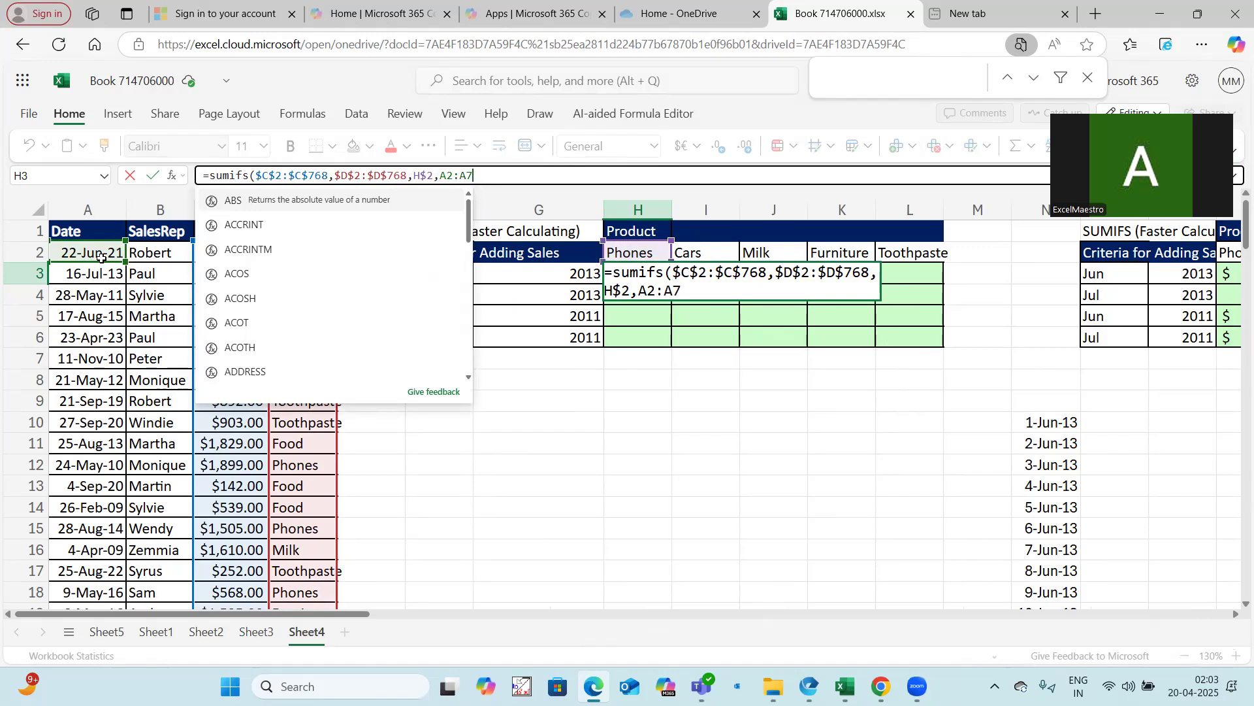
text(68)
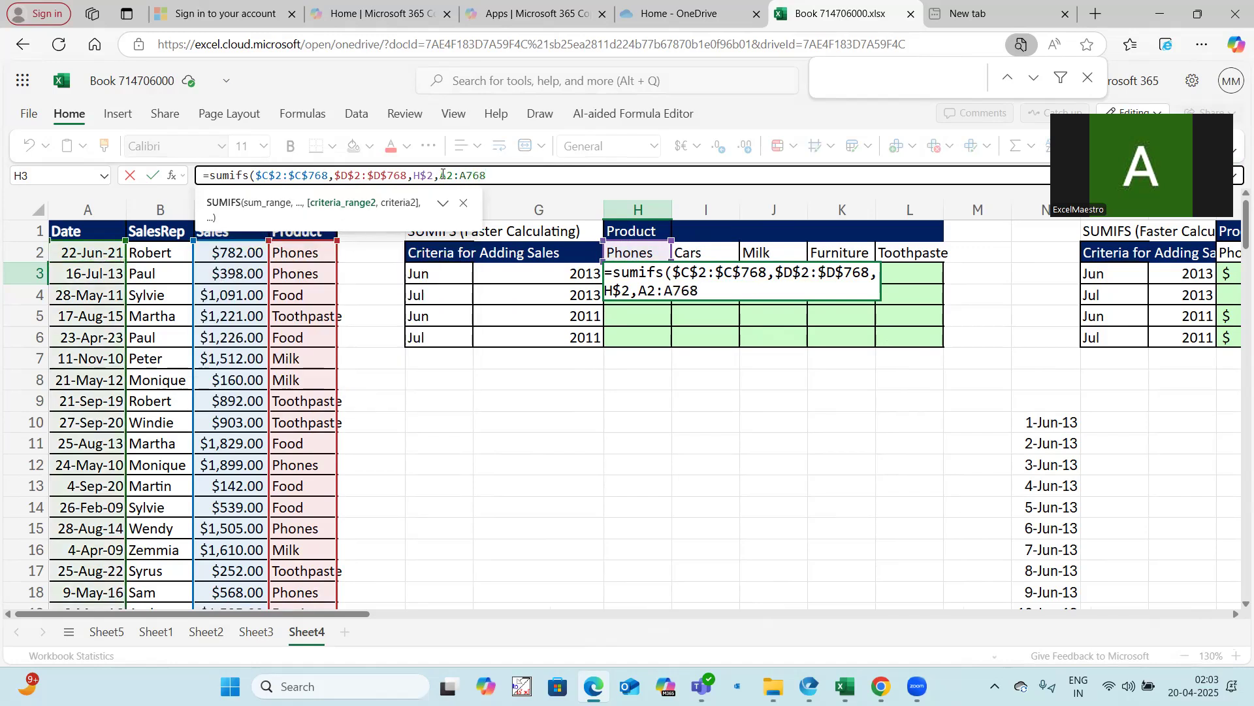
drag(442, 174, 558, 179)
key(F4)
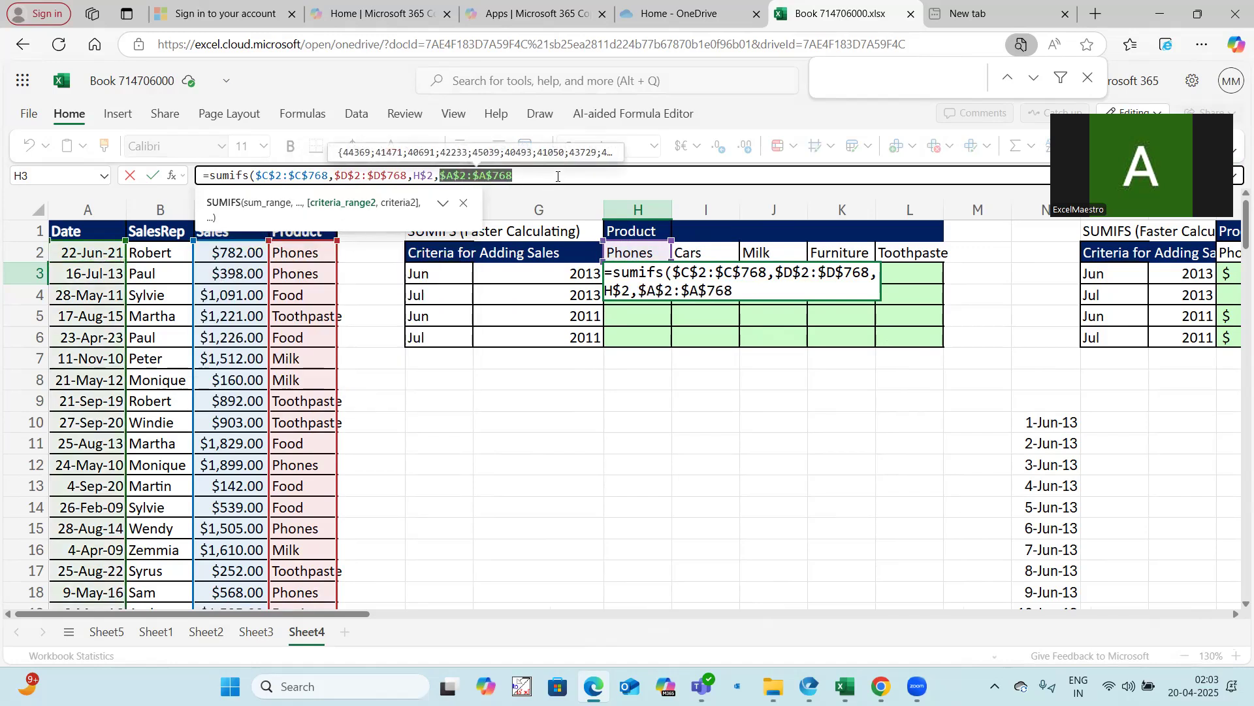
Paste the SEQUENCE day-list formula as the second criterion, close the SUMIFS and enter it
click(557, 176)
key(ctrl+v)
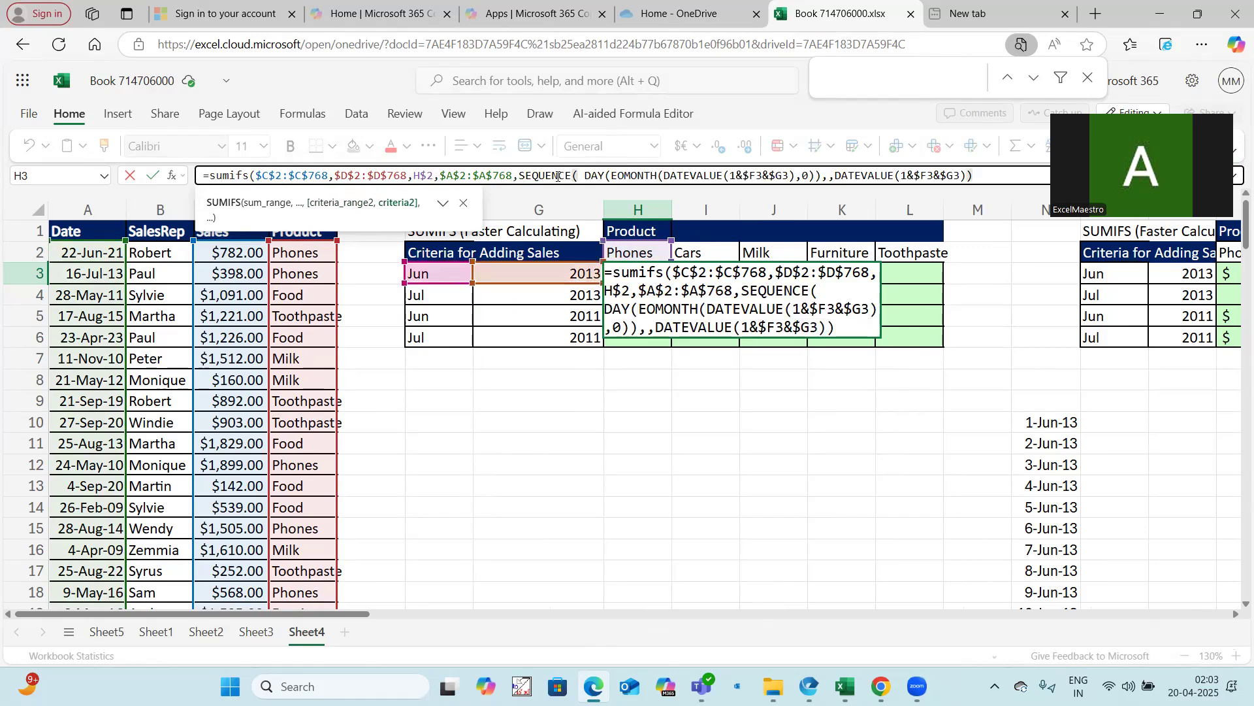
text())
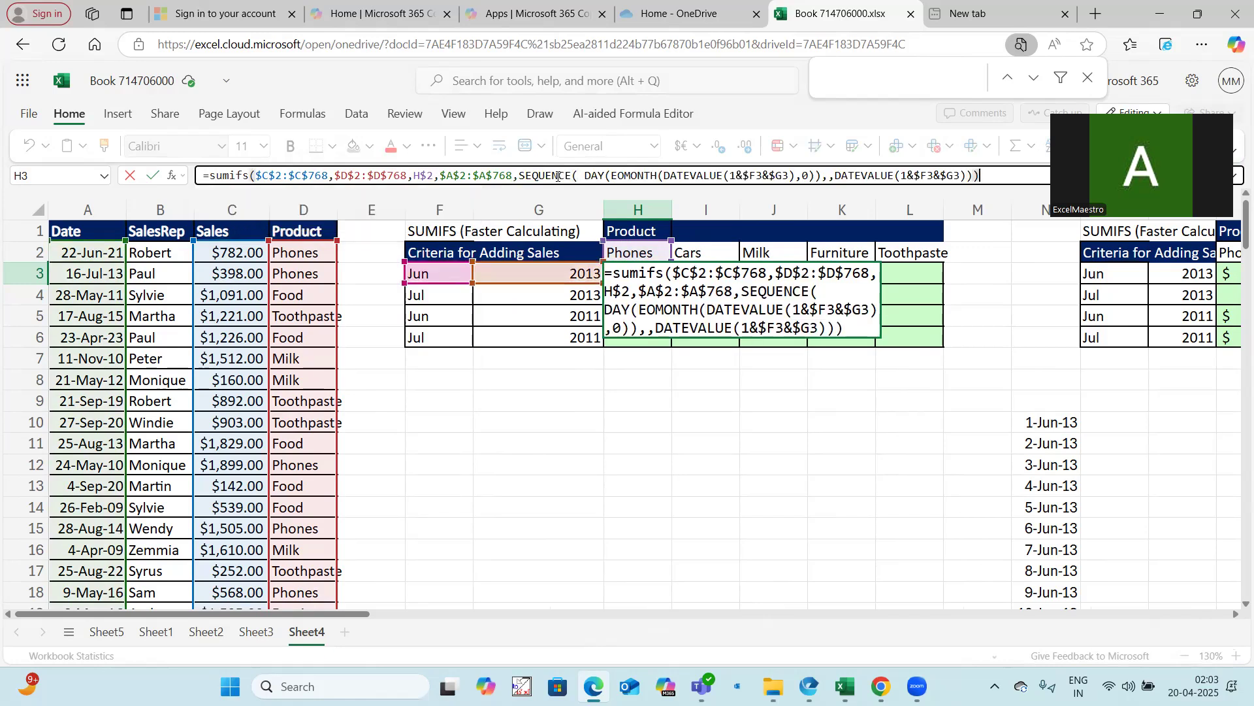
key(Return)
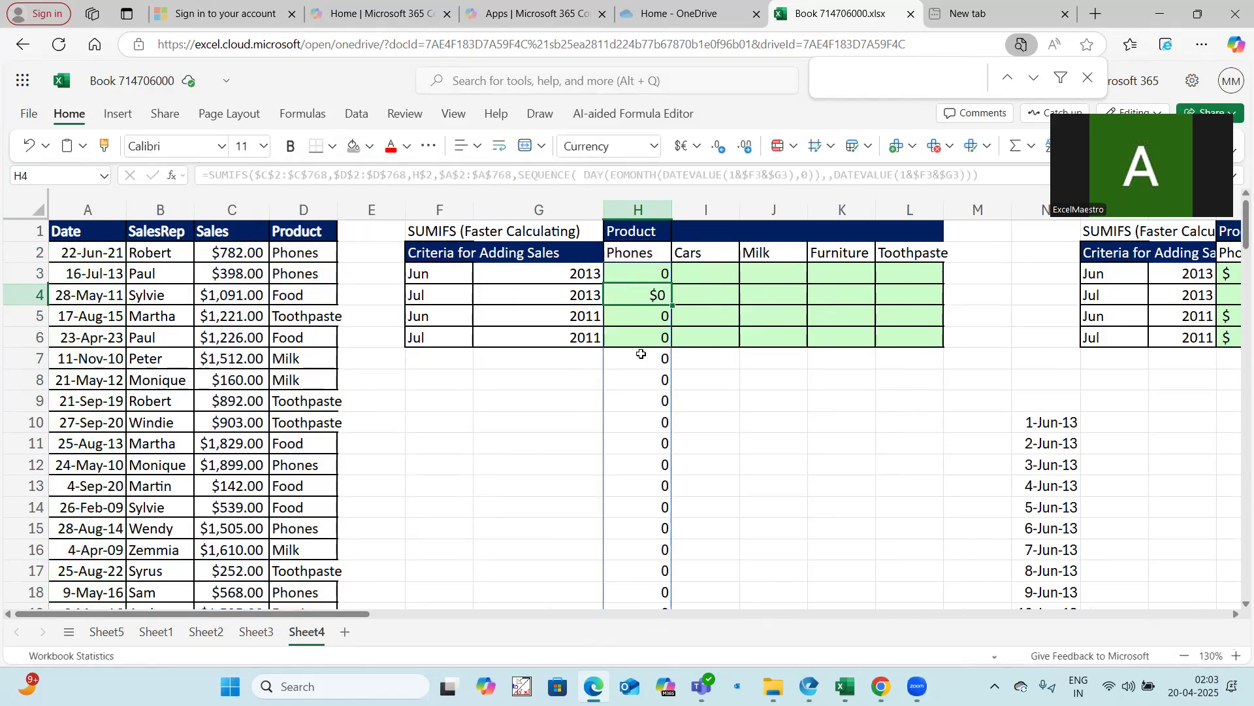
Wrap the H3 SUMIFS formula inside SUM to total its spilled daily results
scroll(641, 366, down, 10)
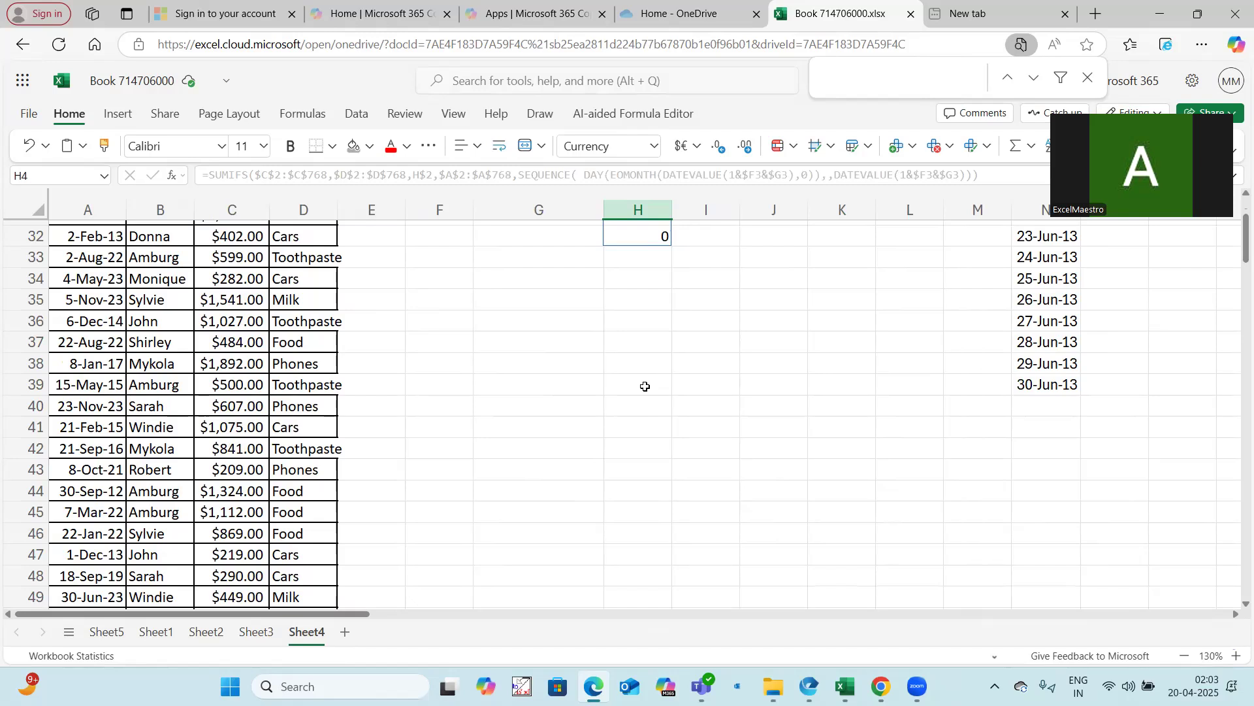
scroll(651, 272, up, 10)
click(651, 273)
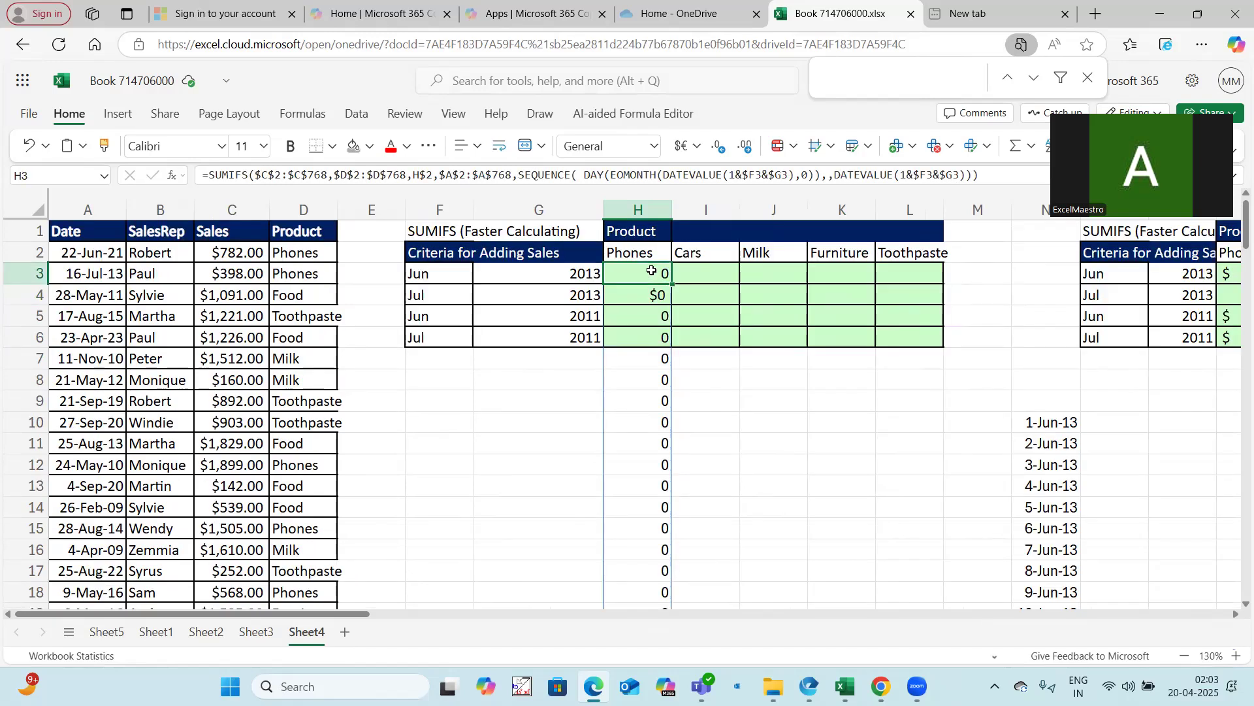
scroll(638, 444, down, 8)
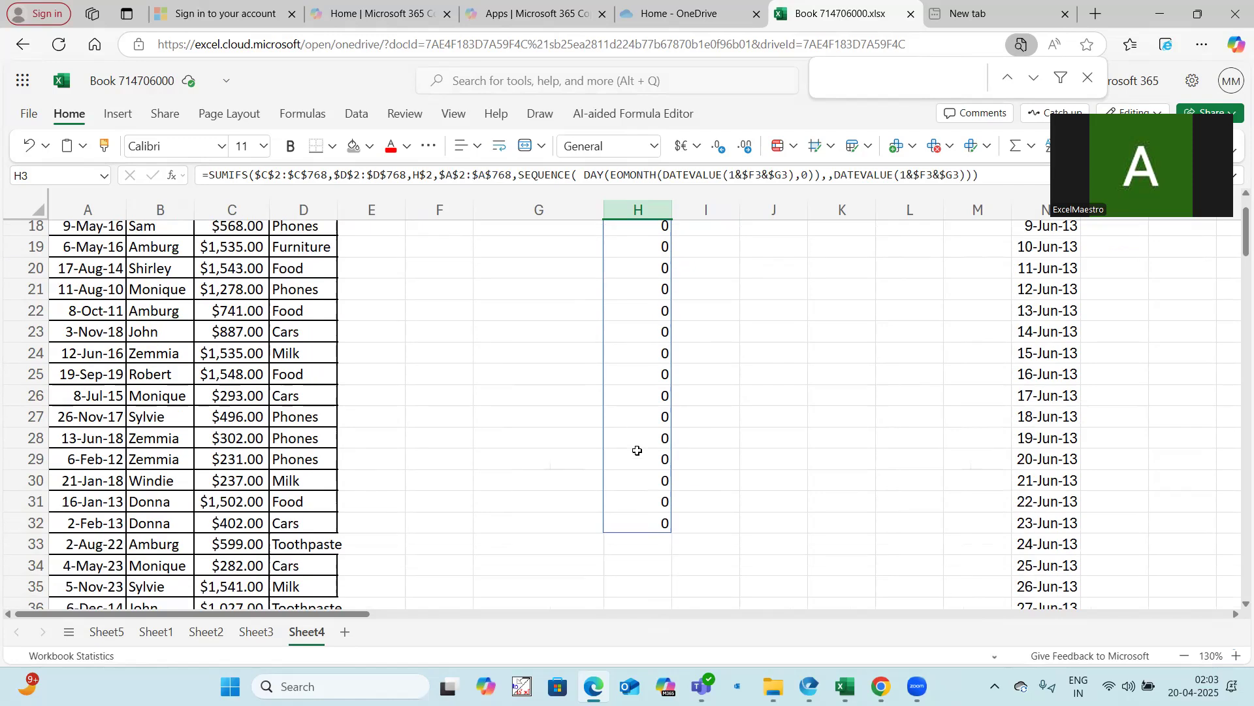
scroll(639, 457, up, 8)
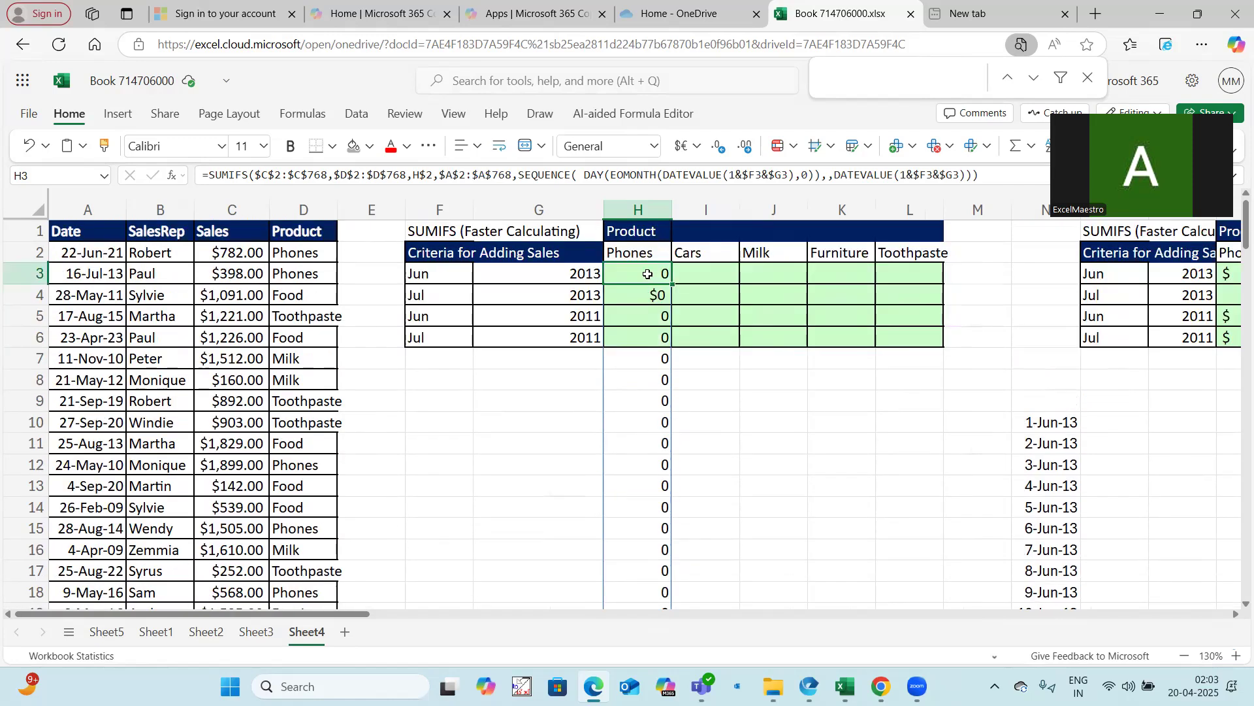
click(209, 177)
text(sum()
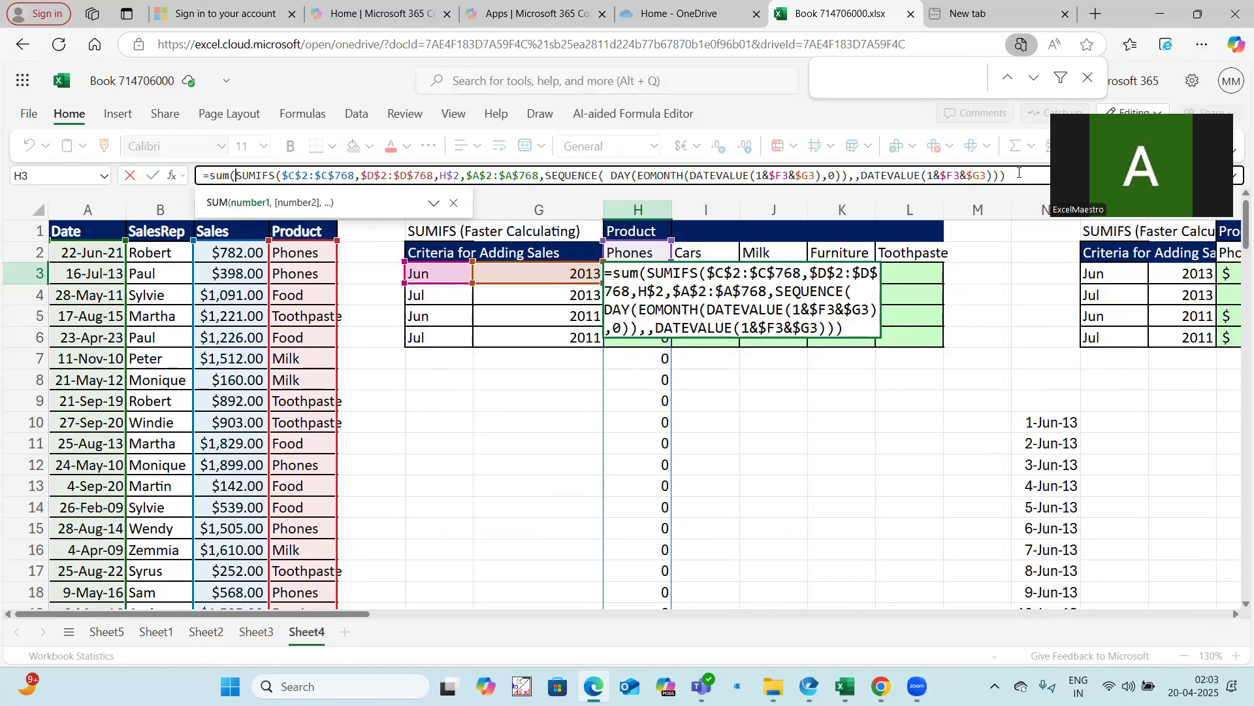
click(1019, 173)
text())
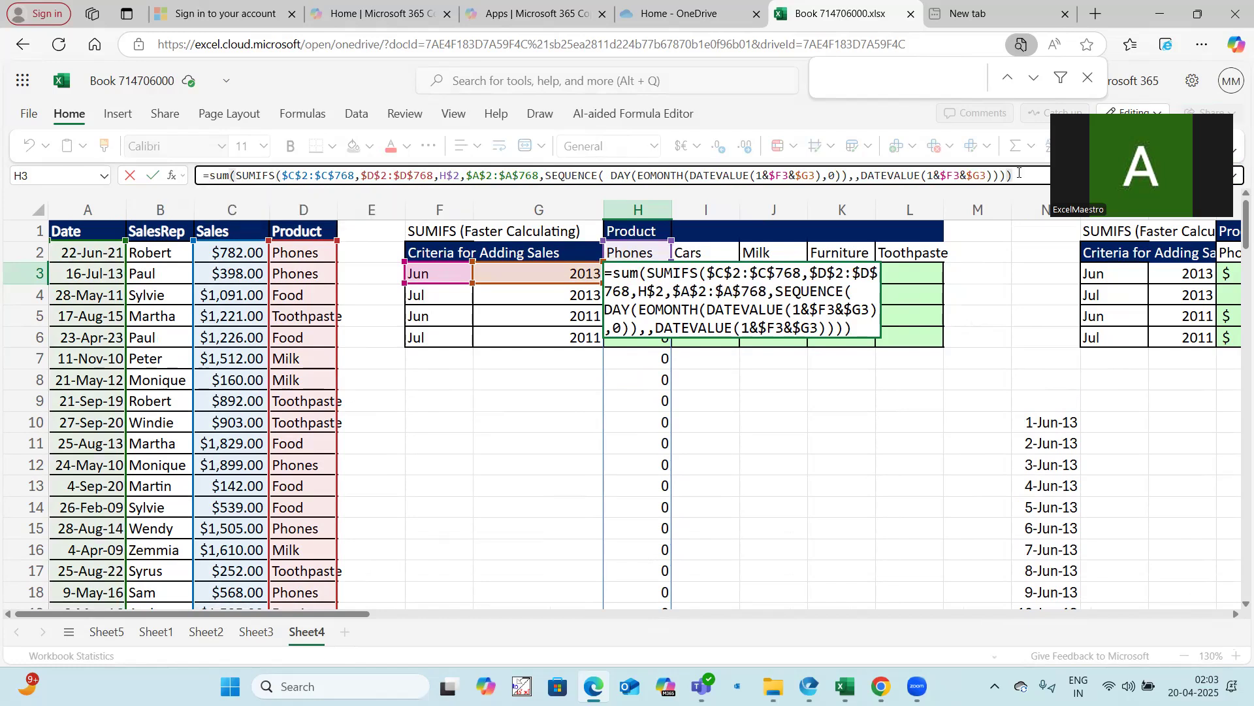
key(Return)
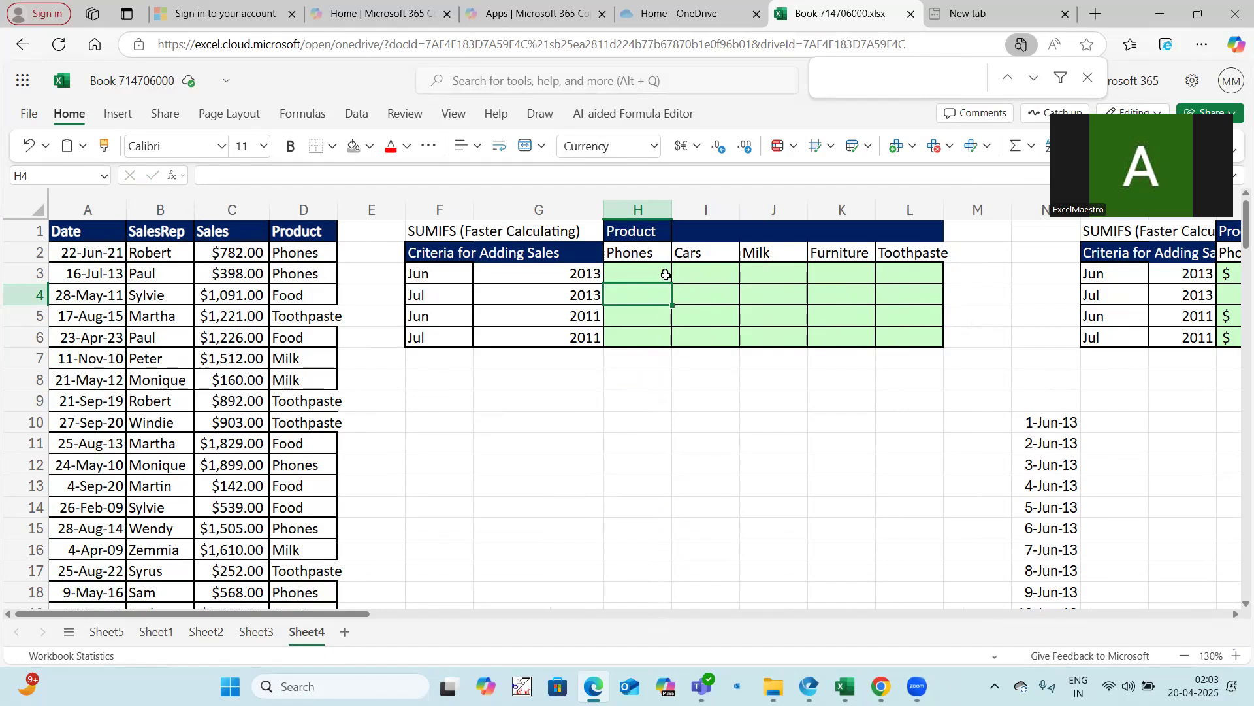
Copy the original SUMIFS summary table and paste it at F10 for comparison
scroll(665, 270, right, 7)
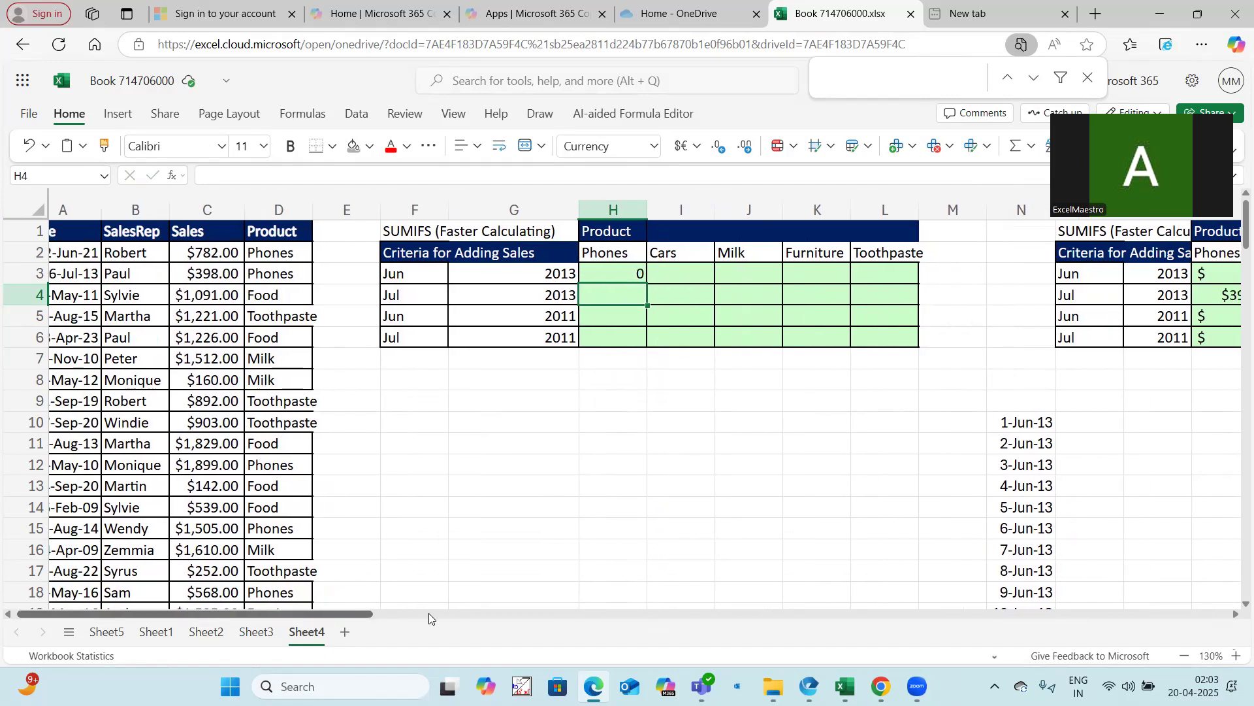
drag(573, 240, 995, 338)
key(ctrl+c)
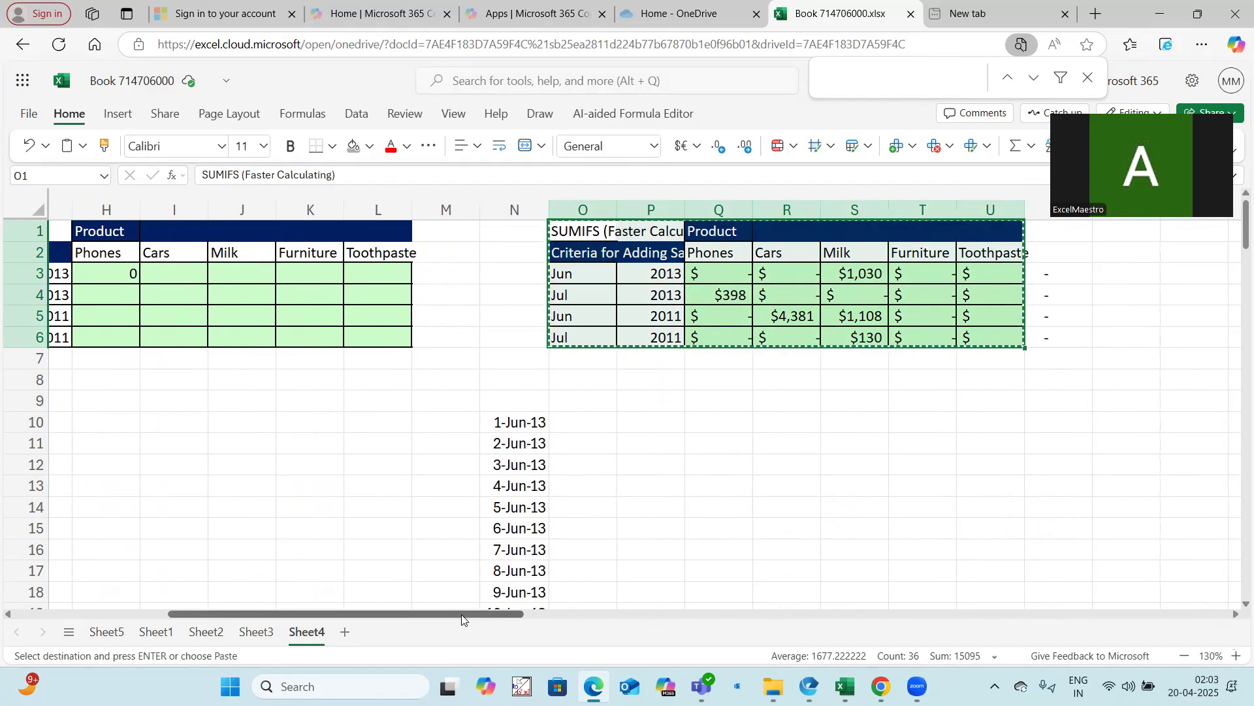
drag(411, 616, 259, 616)
click(427, 428)
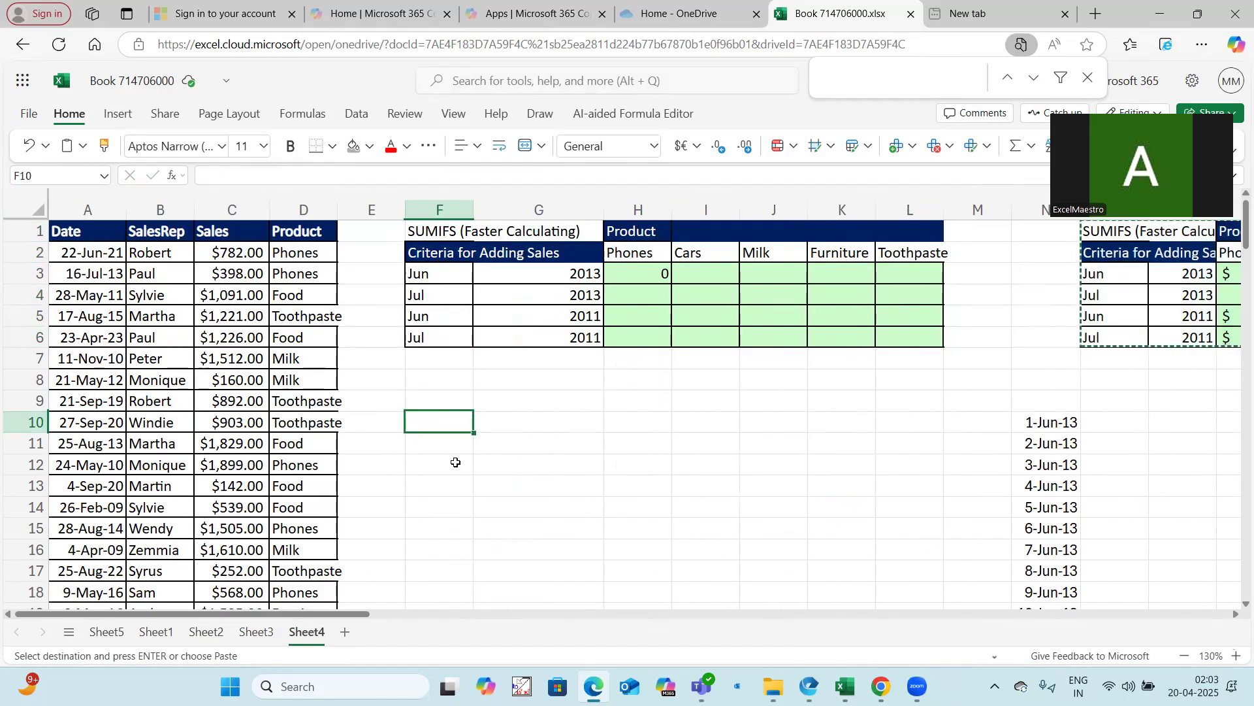
key(ctrl+v)
Fill the H3 SUM formula across H3:L6 for all months and products
drag(654, 273, 893, 333)
key(F2)
key(ctrl+Return)
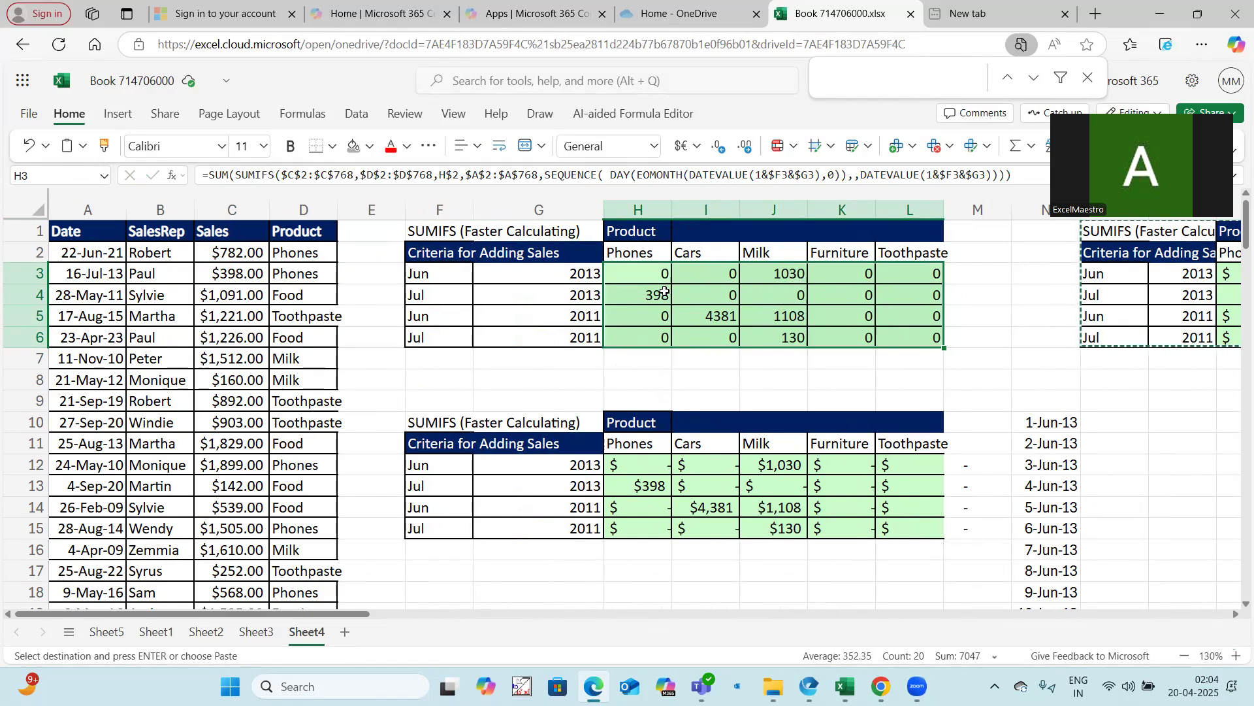
click(649, 270)
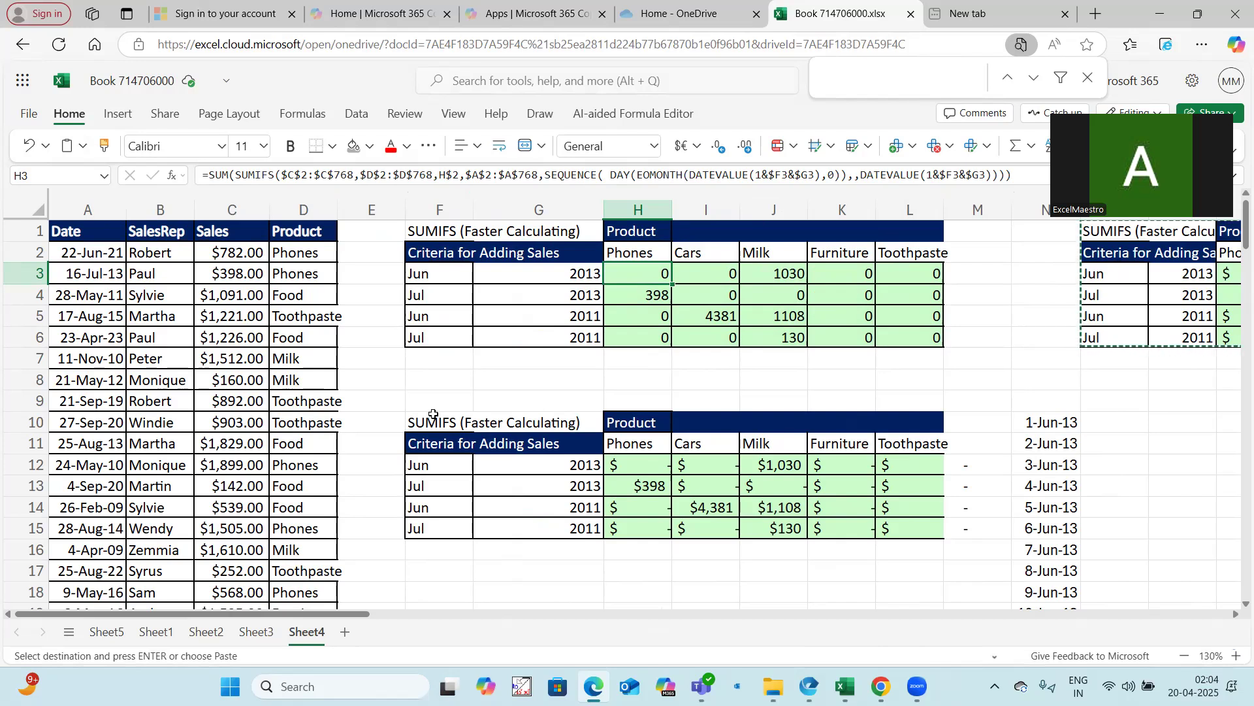
Delete the pasted comparison table in F9:M17
drag(460, 420, 901, 546)
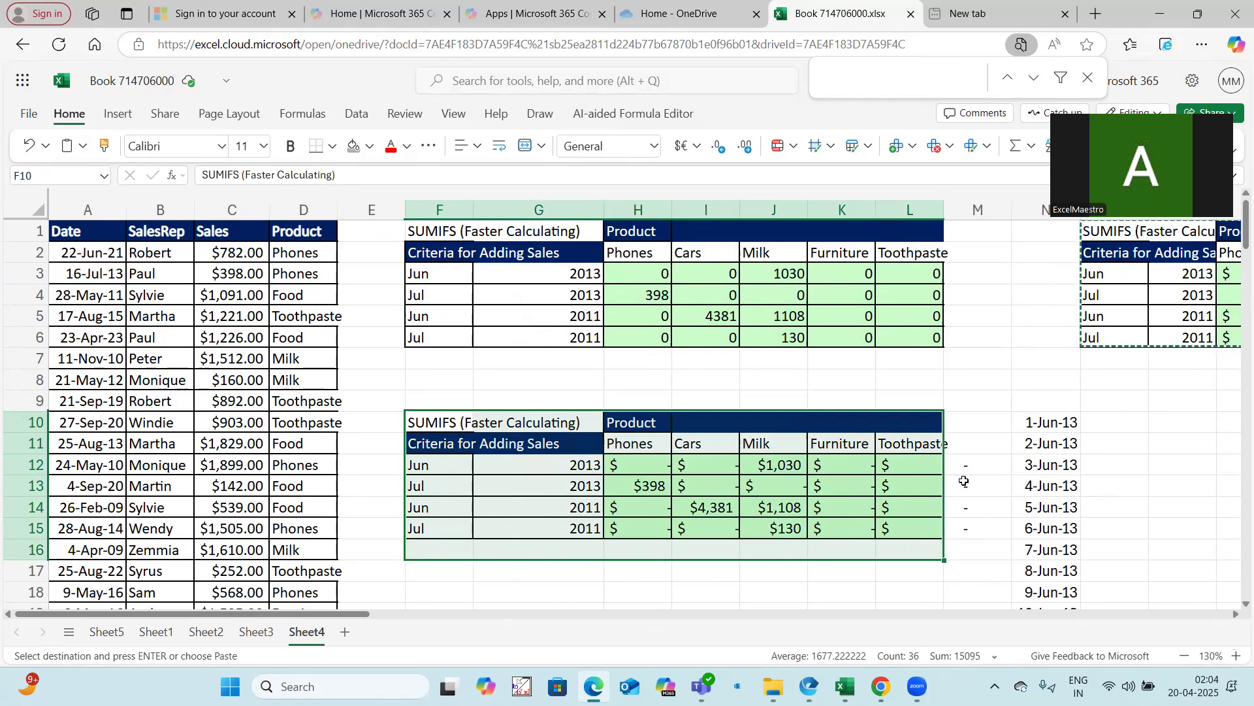
click(1176, 537)
key(ctrl+c)
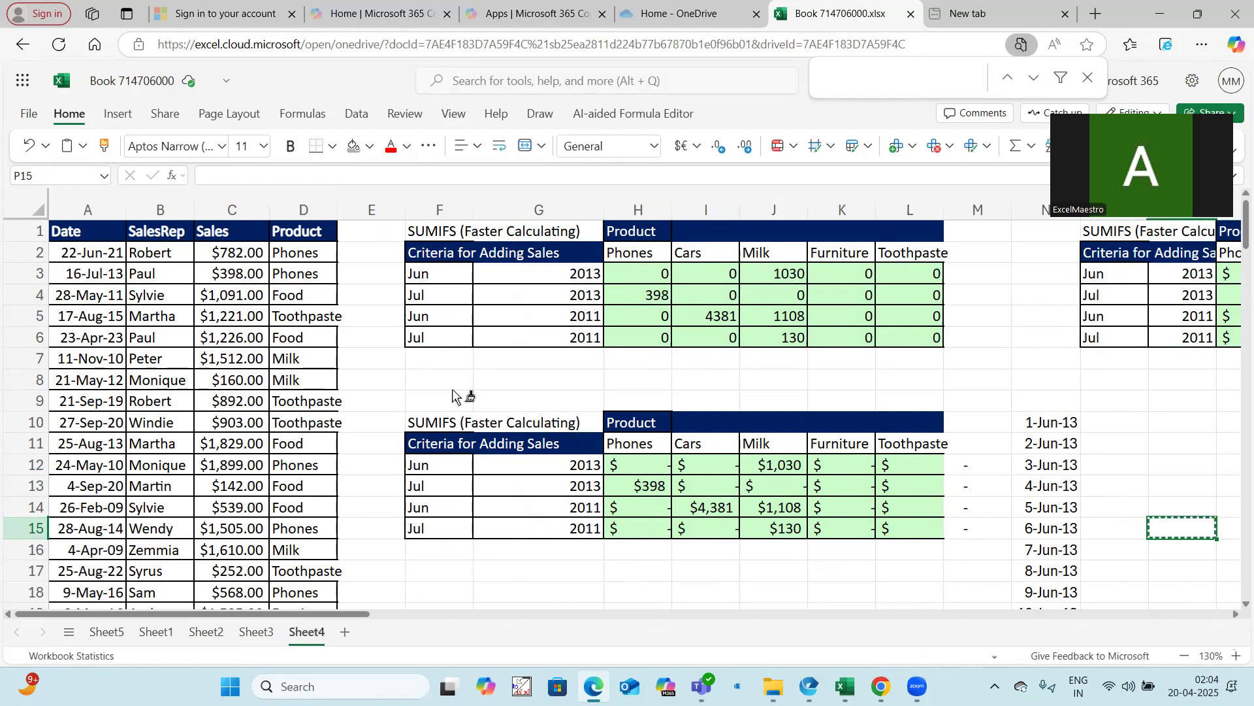
click(462, 395)
mouse_move(583, 465)
mouse_down()
mouse_move(906, 566)
mouse_move(949, 561)
mouse_up()
key(Delete)
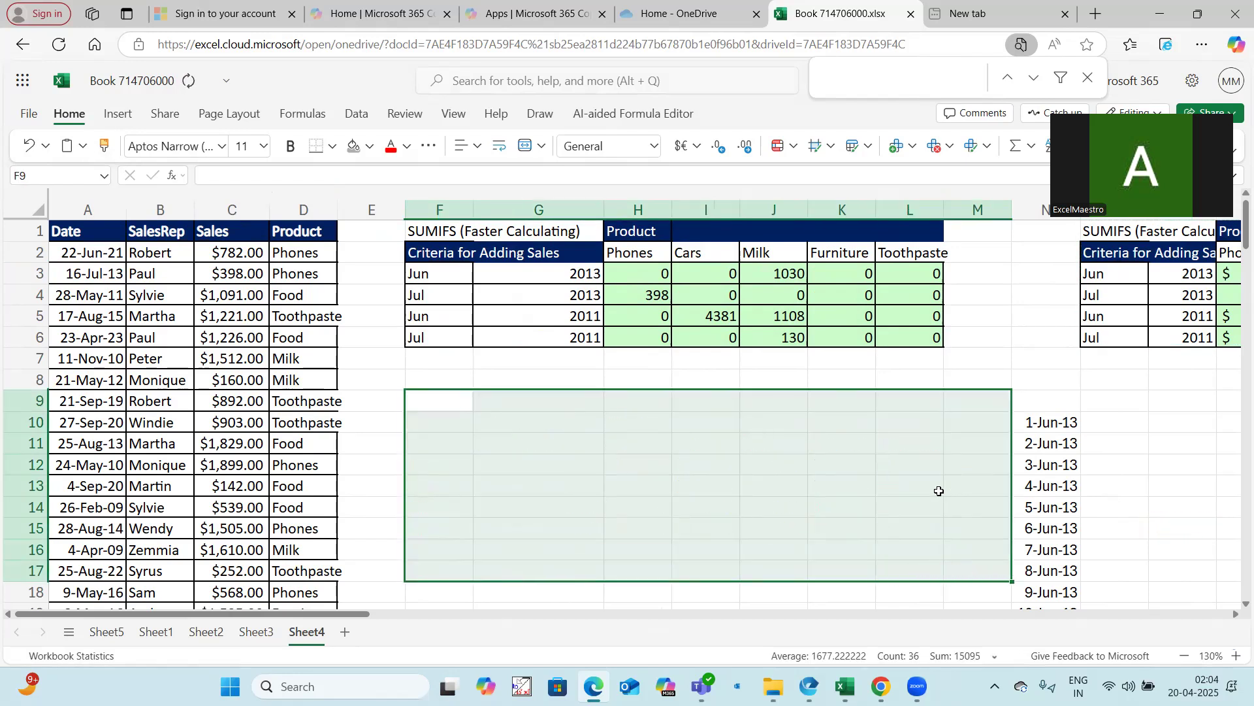
click(1123, 484)
Clear the SUM formulas from H3:L6
click(639, 270)
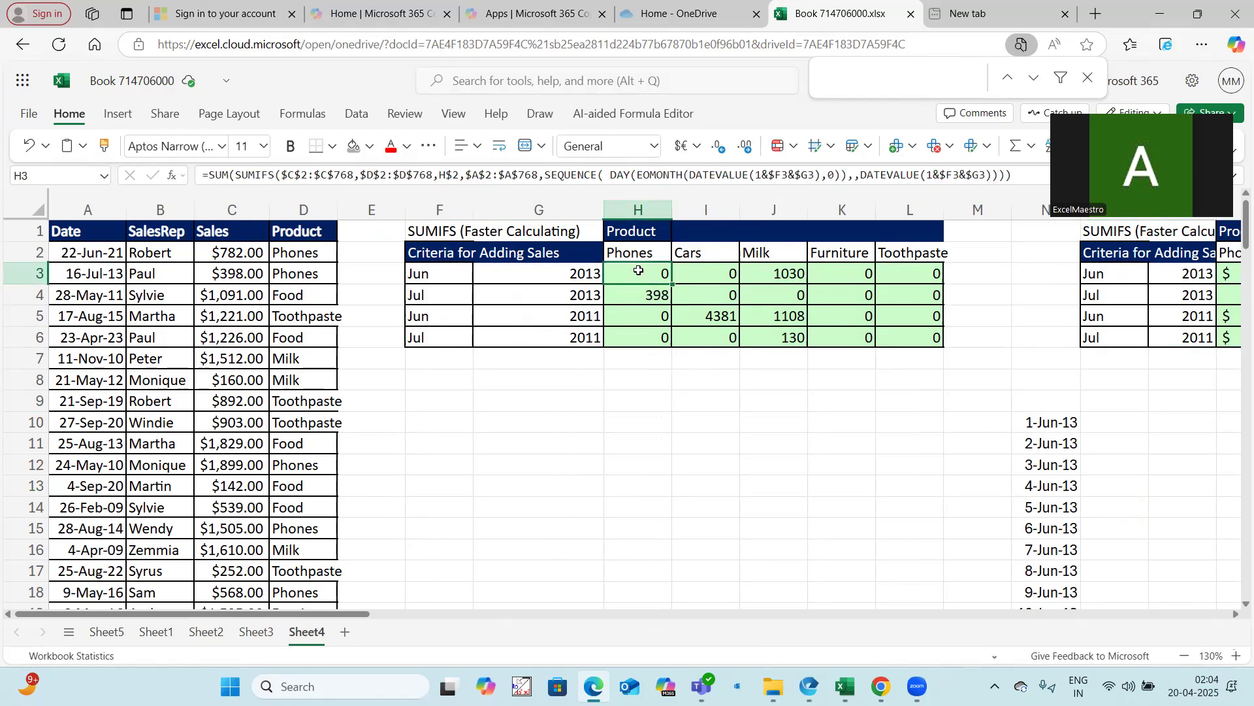
drag(709, 287, 908, 333)
key(Delete)
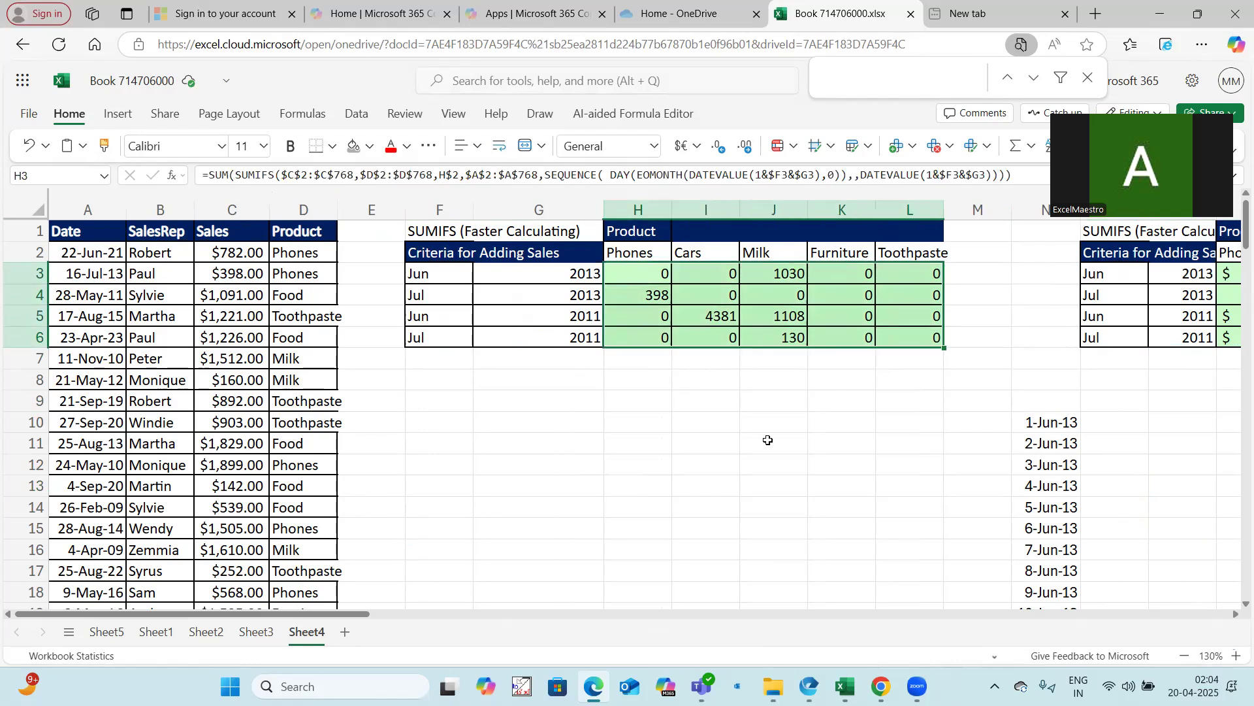
click(768, 440)
click(627, 269)
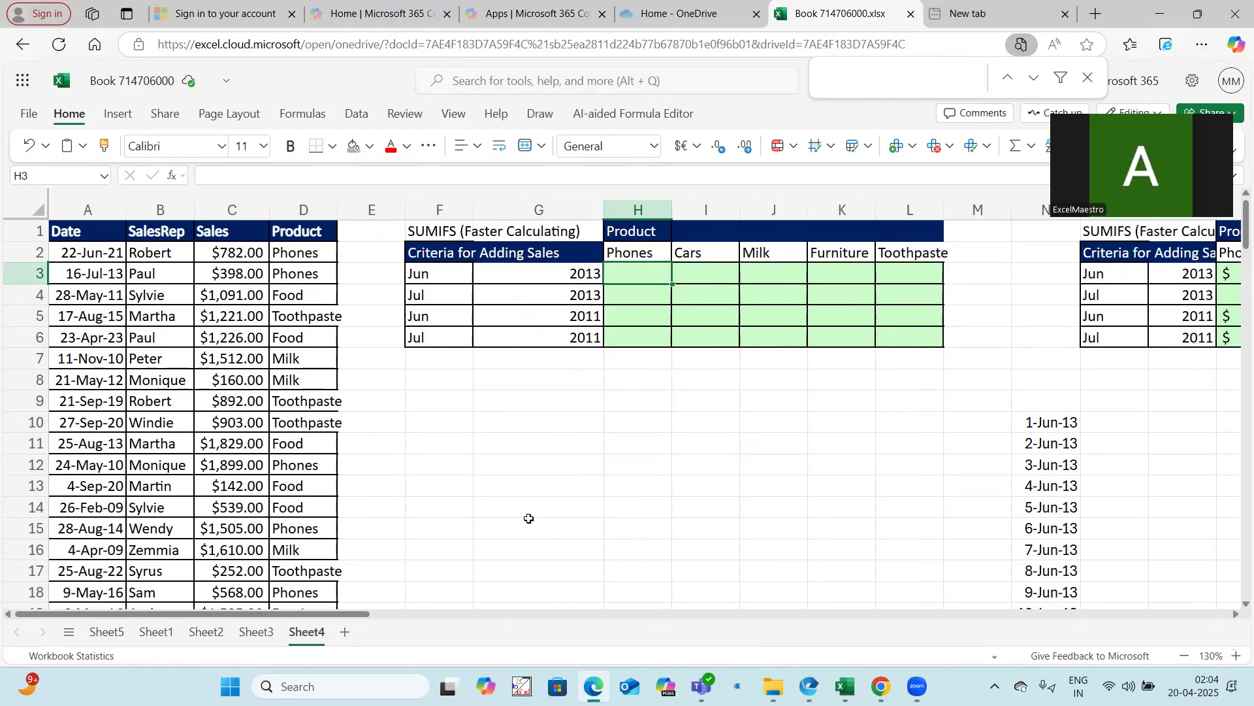
Enter =TEXT($A$2:$A$768,"mmmyyyy") in G11 to spill month-year labels for every date
click(502, 439)
text(=)
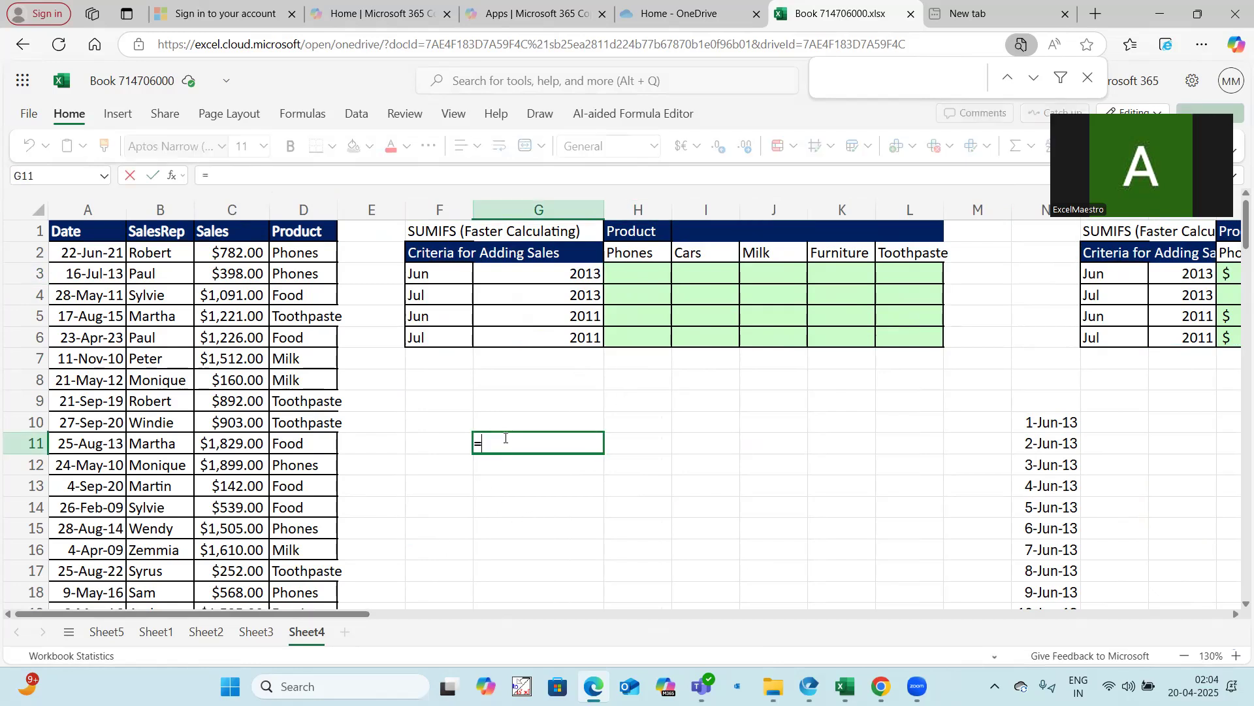
text(Text()
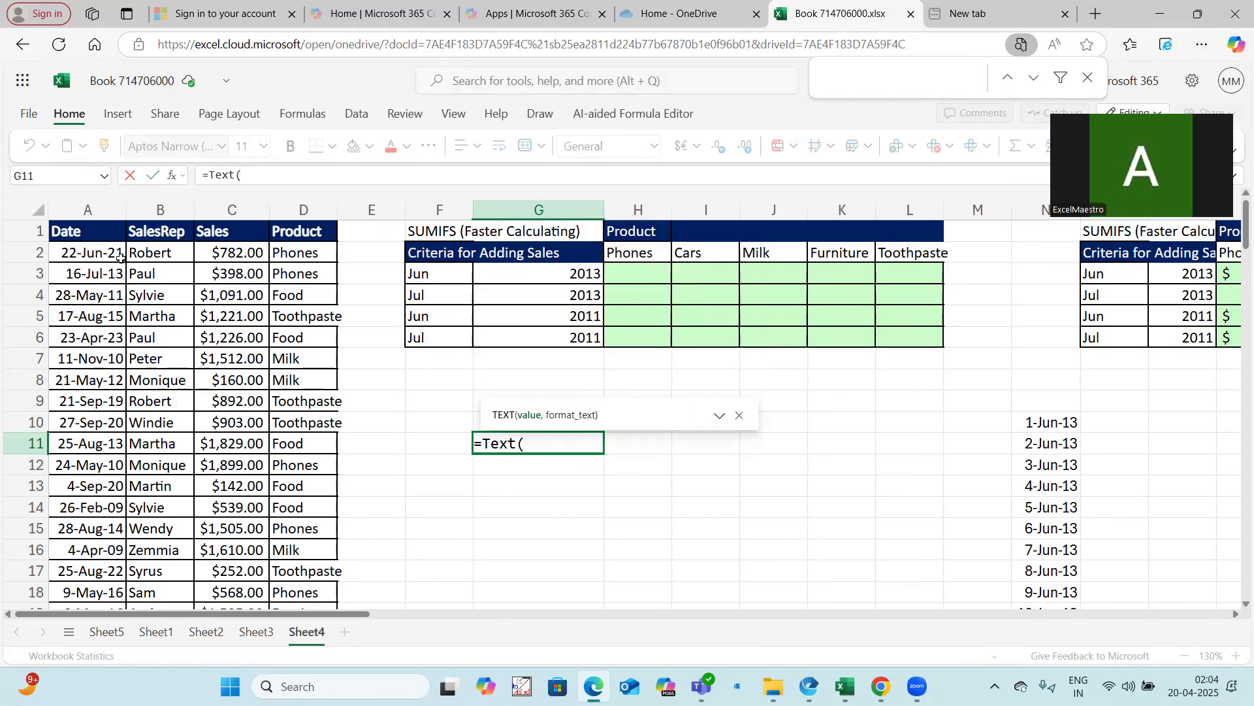
click(102, 253)
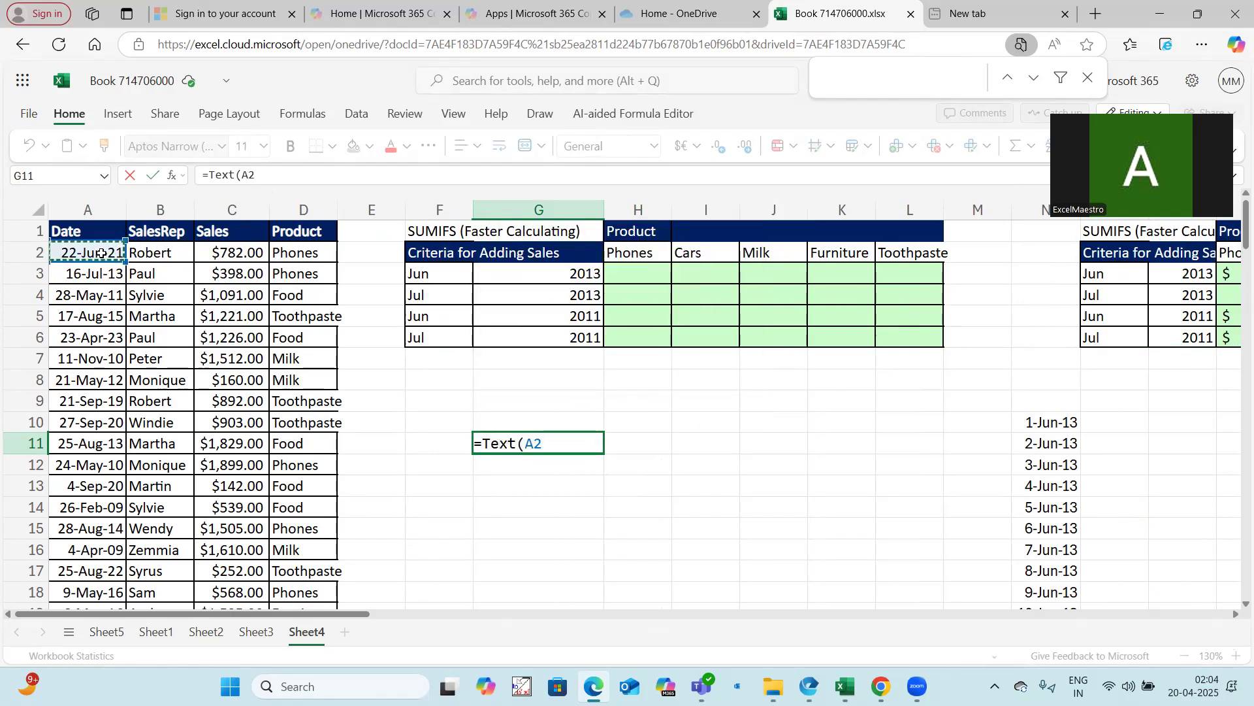
key(ctrl+shift+Down)
key(F4)
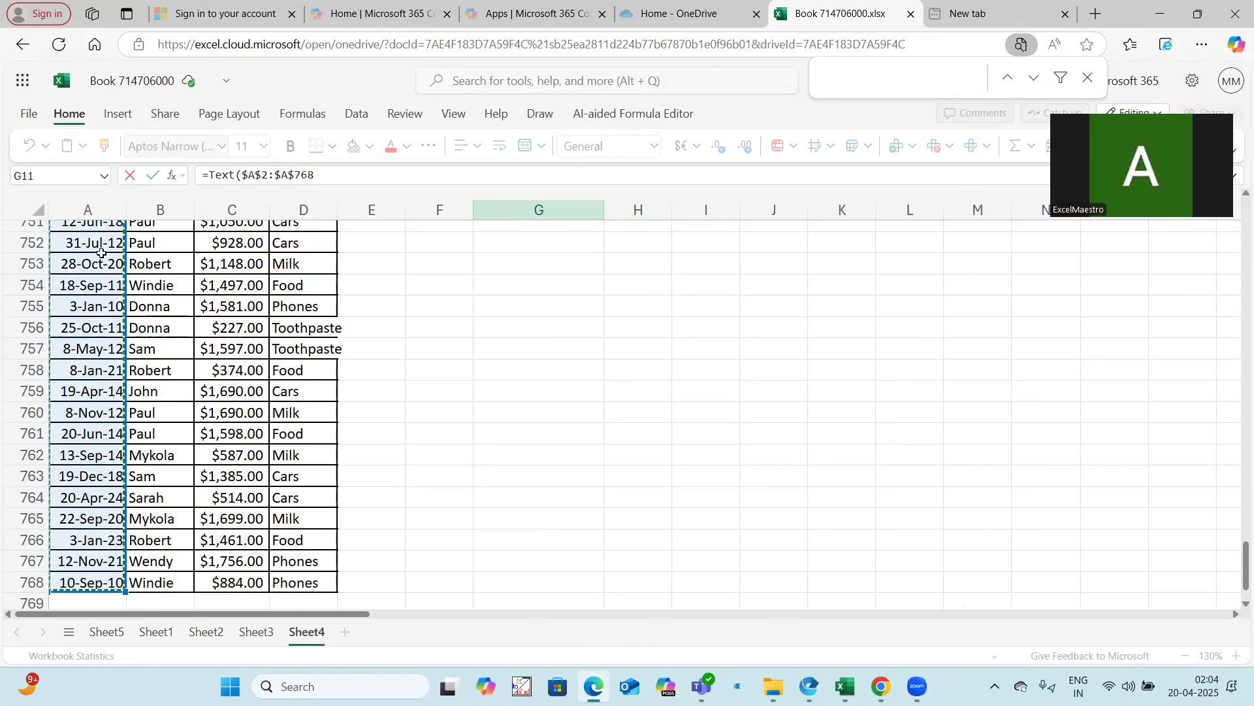
text(,"mmm)
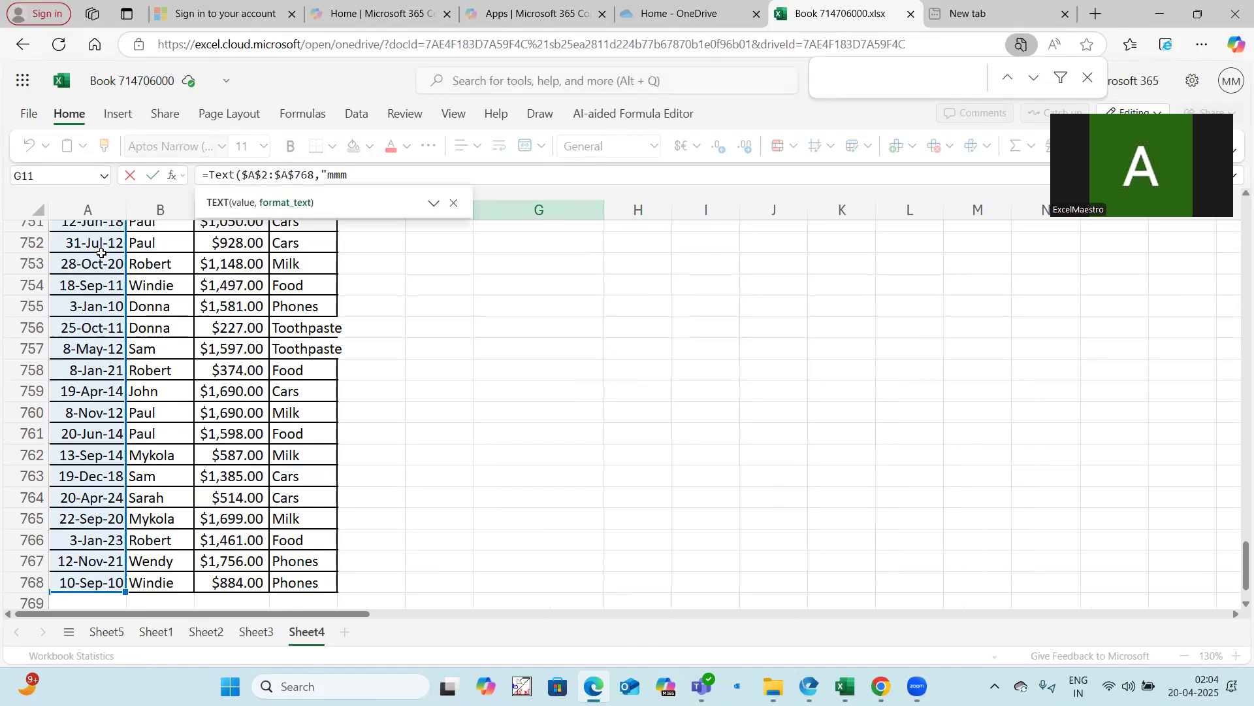
text(yyyy"))
key(Return)
scroll(560, 444, up, 3)
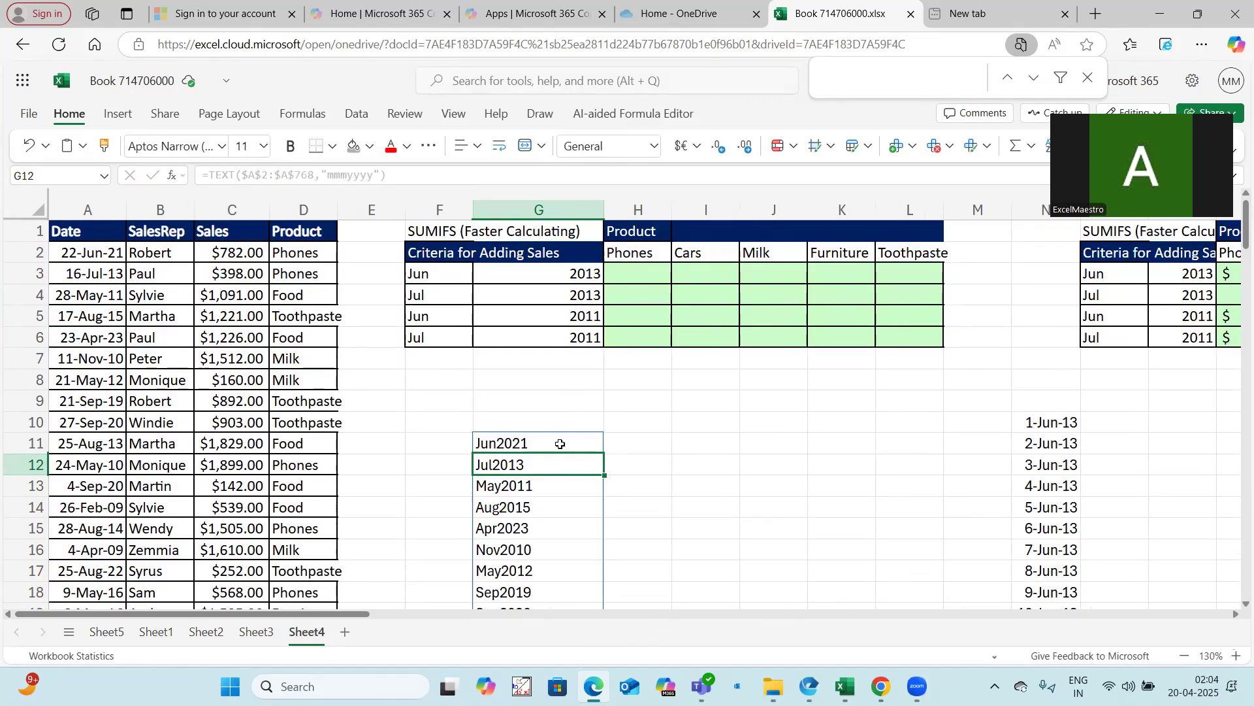
Inspect the TEXT formula in G11 and preview its evaluated results against the criteria cells
click(557, 442)
click(445, 273)
click(572, 273)
click(518, 442)
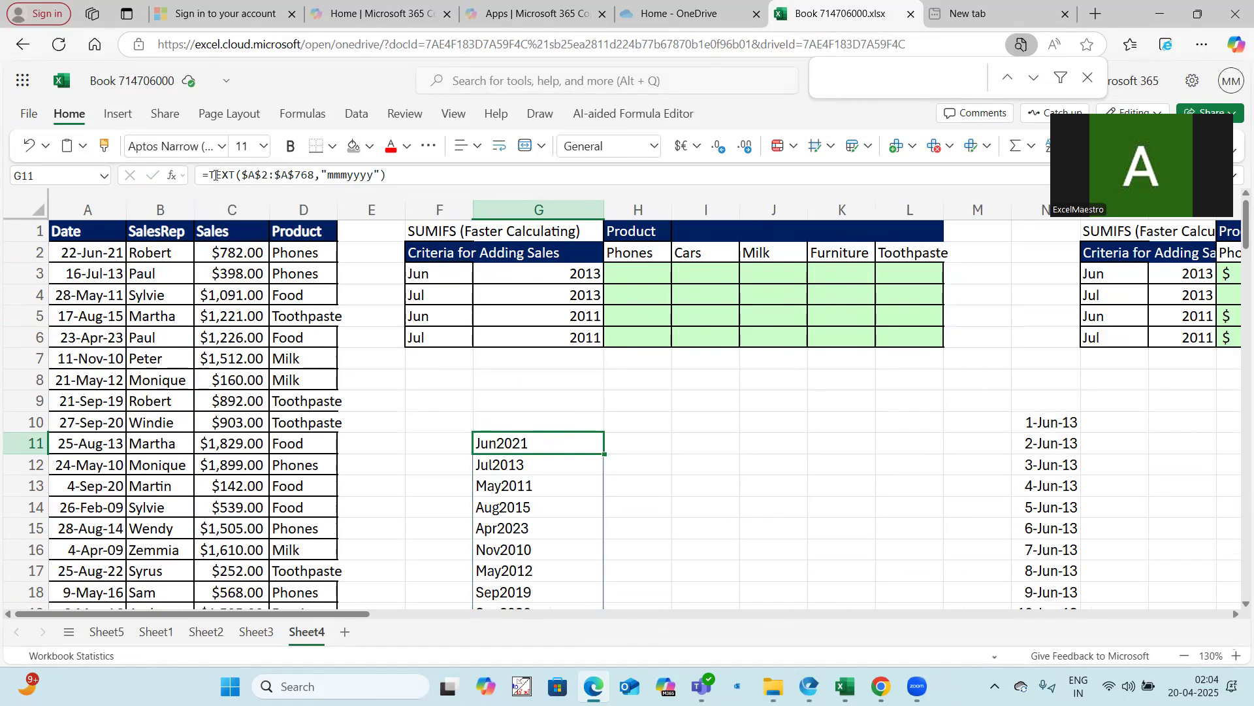
drag(211, 175, 390, 175)
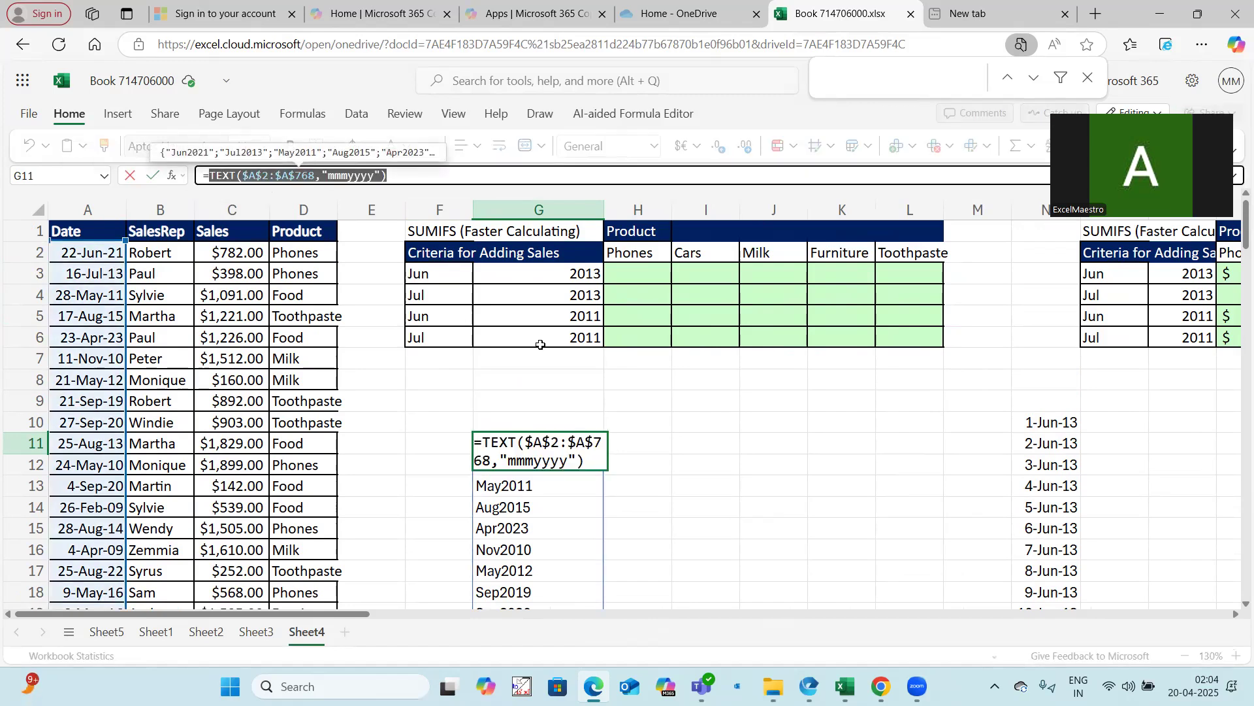
Extend the G11 formula to =(TEXT($A$2:$A$768,"mmmyyyy")=$F3&$G3) to test each date against the month and year criteria
key(Escape)
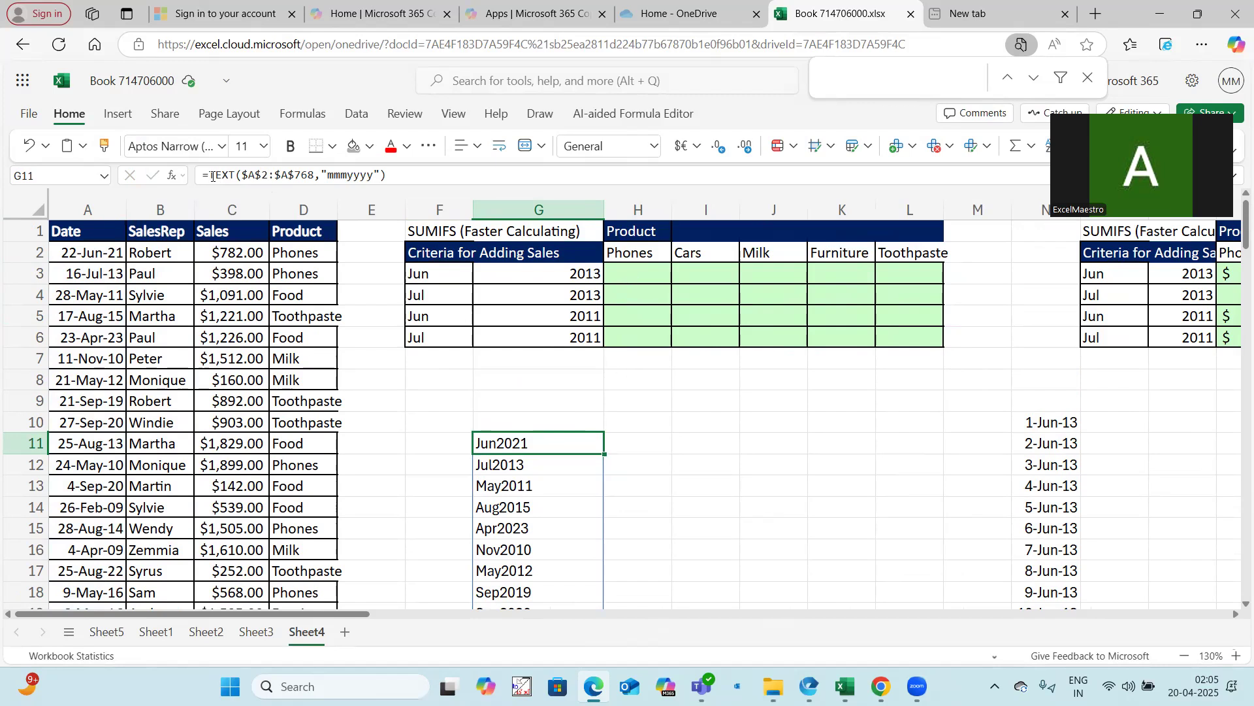
click(406, 171)
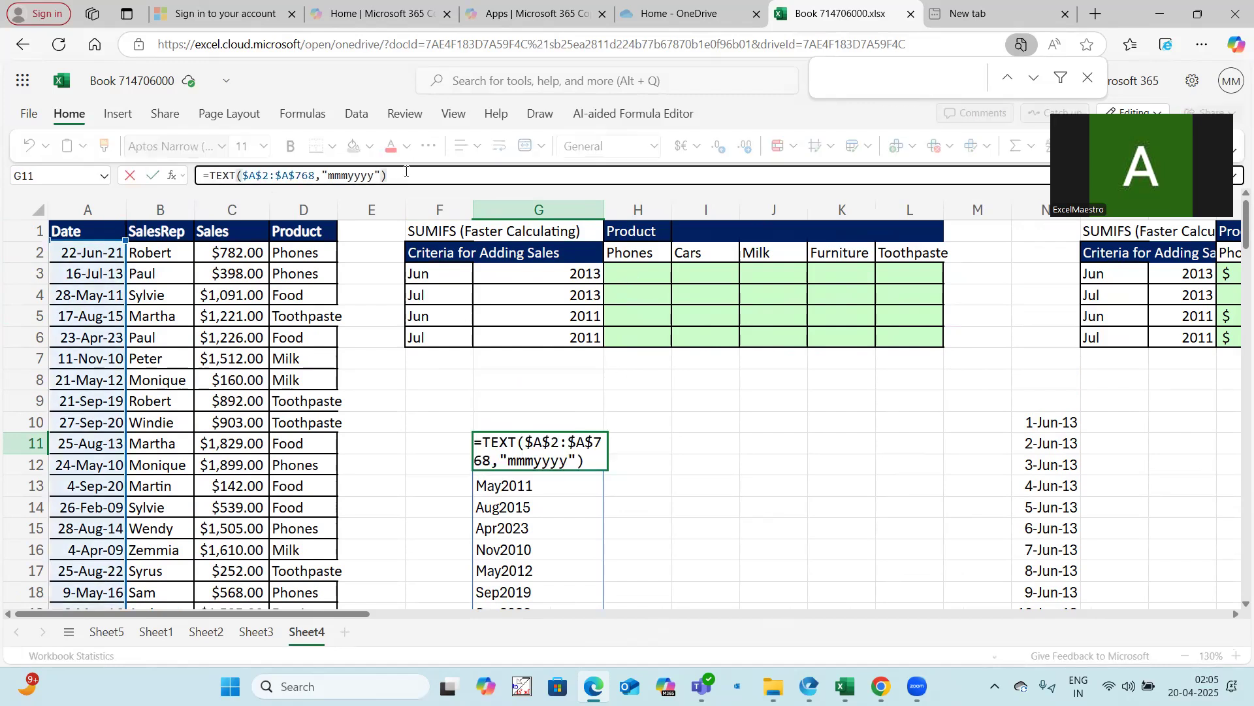
text(=)
click(459, 273)
text(&)
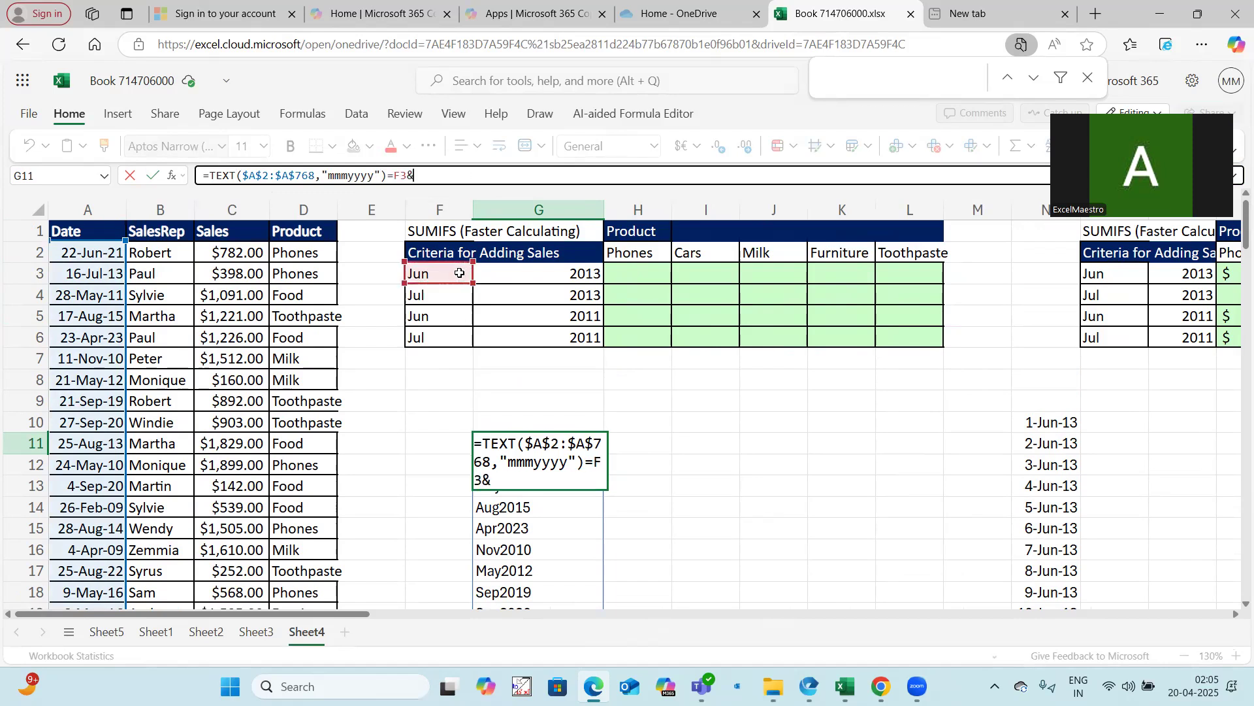
click(524, 272)
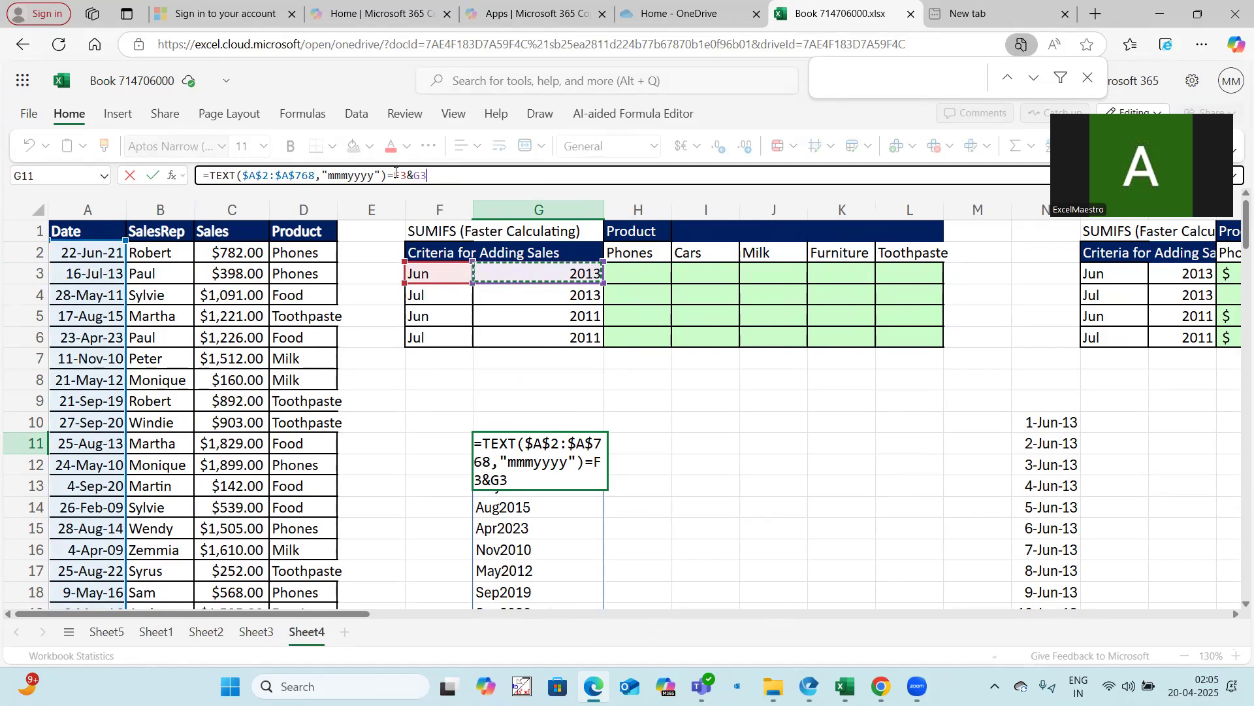
drag(396, 175, 439, 176)
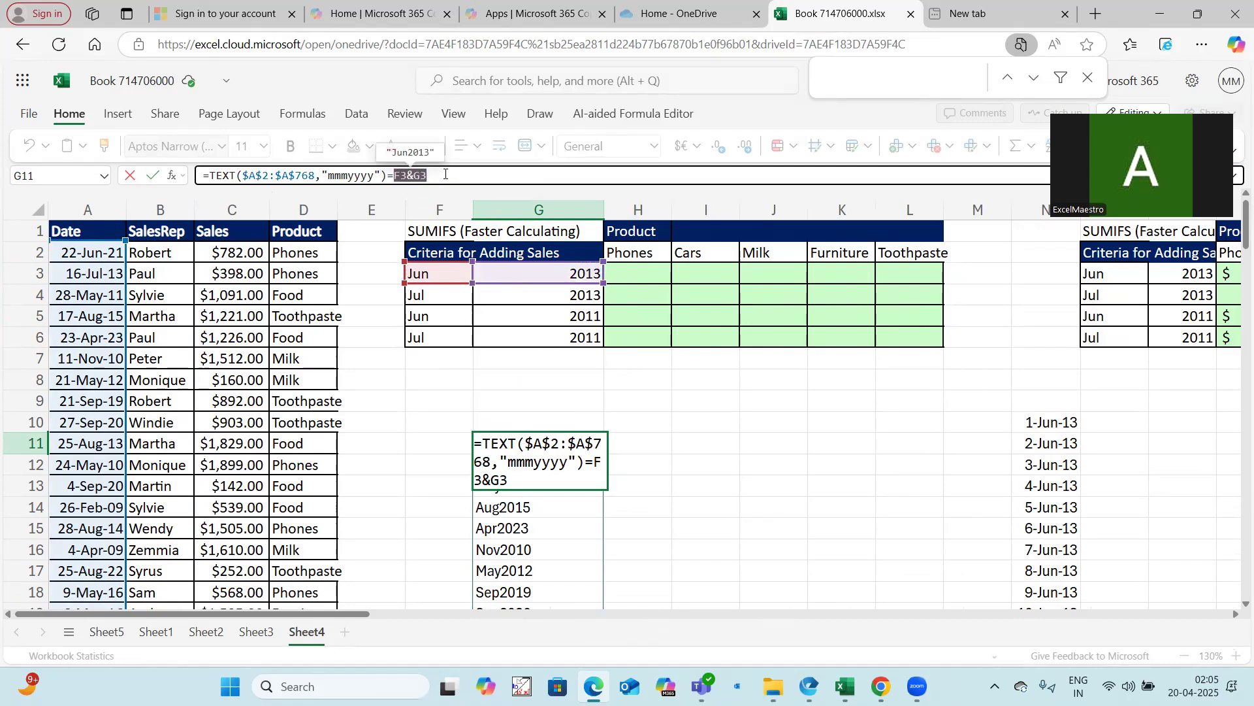
key(F4)
key(F4)
key(F4)
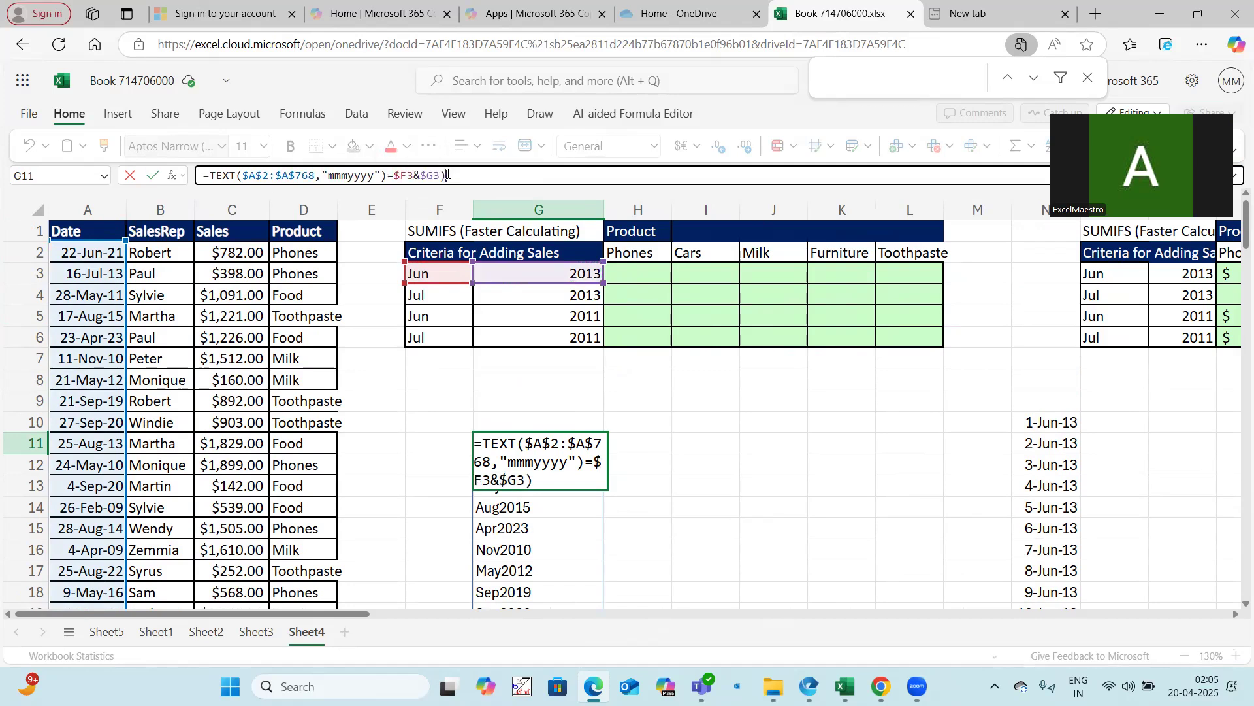
click(211, 175)
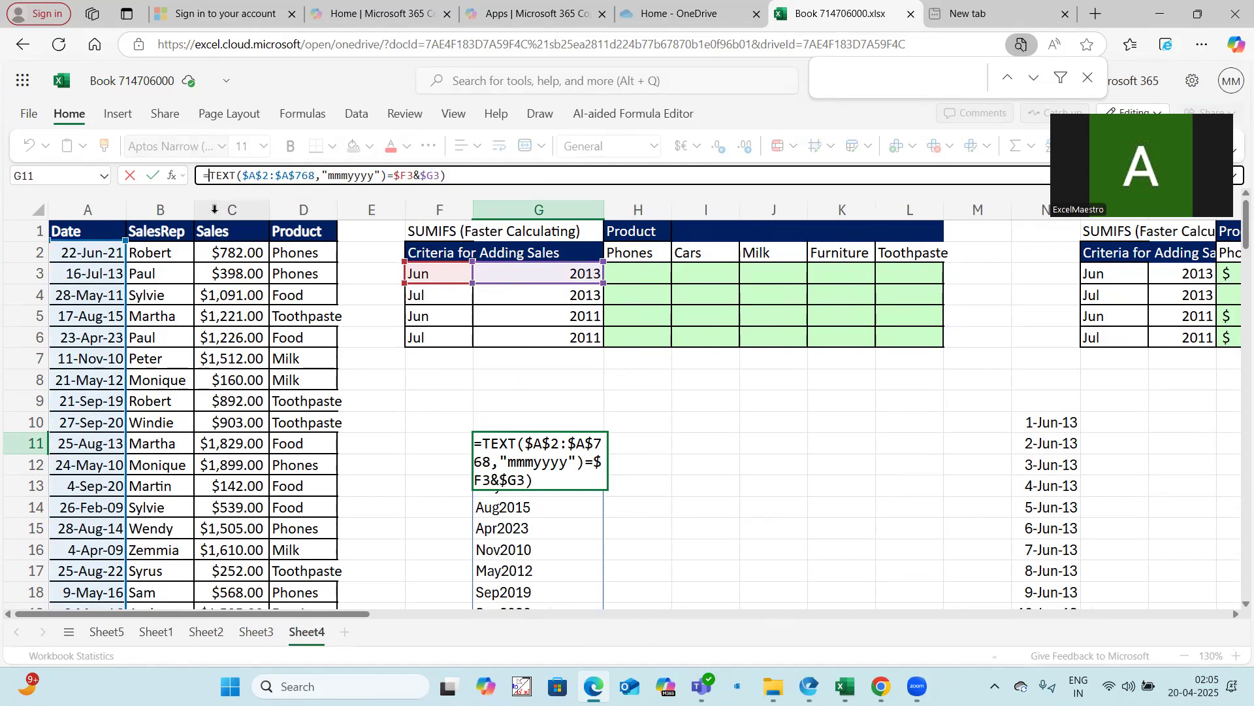
text(()
key(Return)
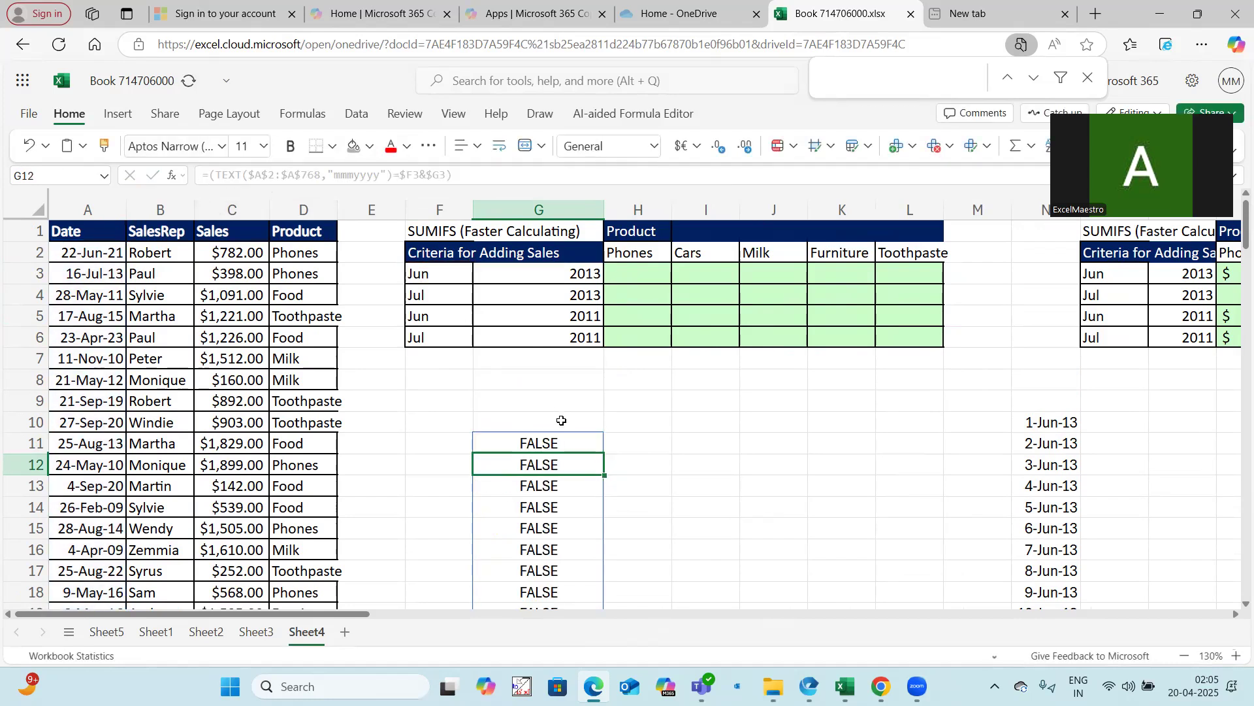
Multiply the G11 condition by ($D$2:$D$768=H$2) to also match the Phones product header
click(564, 443)
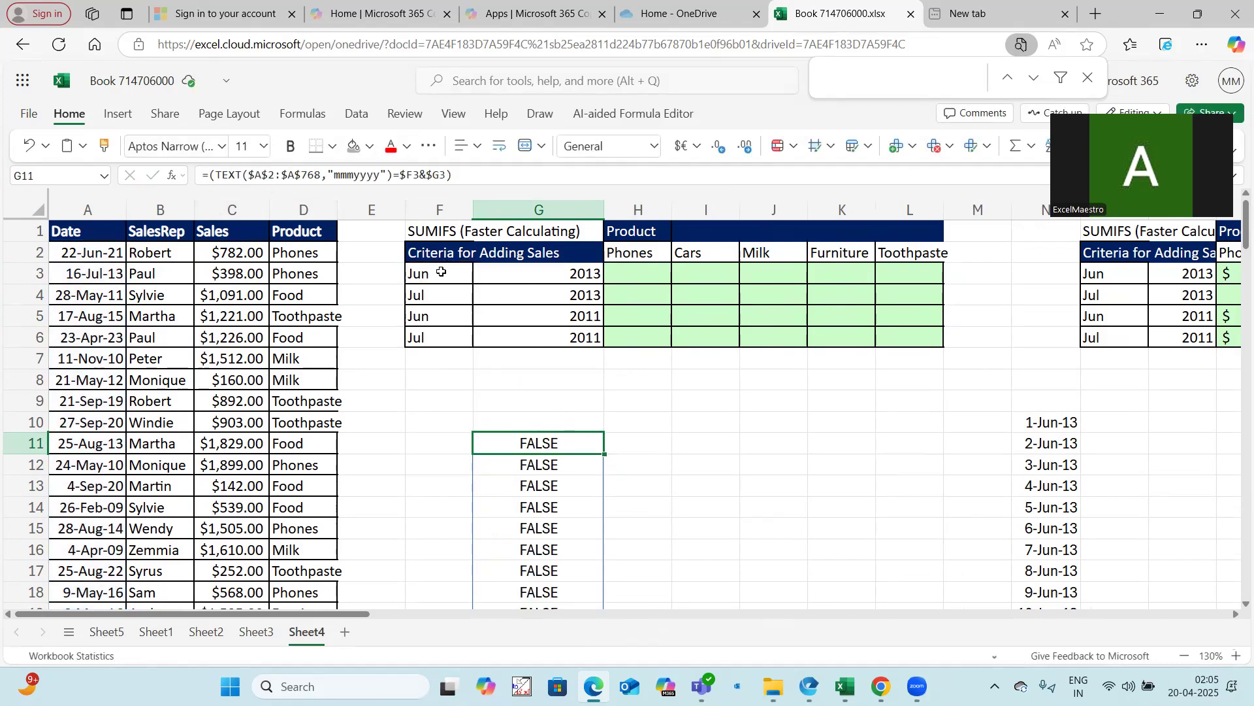
drag(441, 271, 514, 271)
click(630, 253)
click(566, 434)
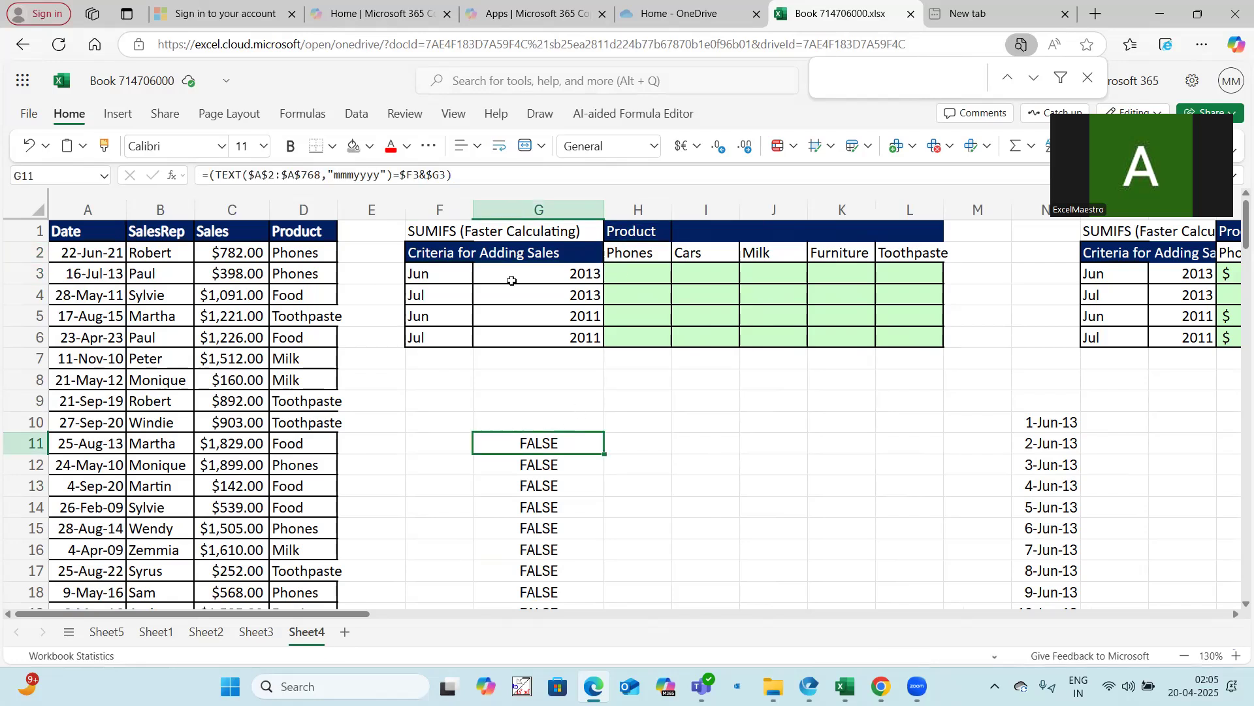
click(481, 171)
text(*)
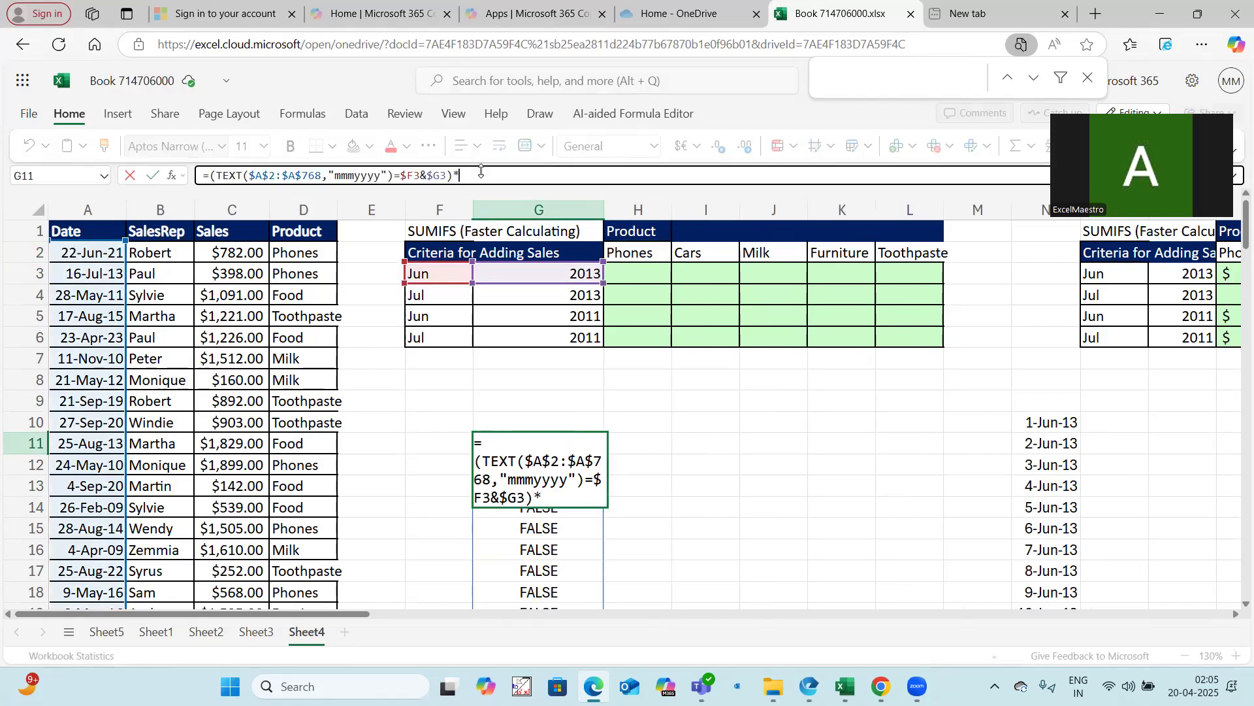
click(304, 250)
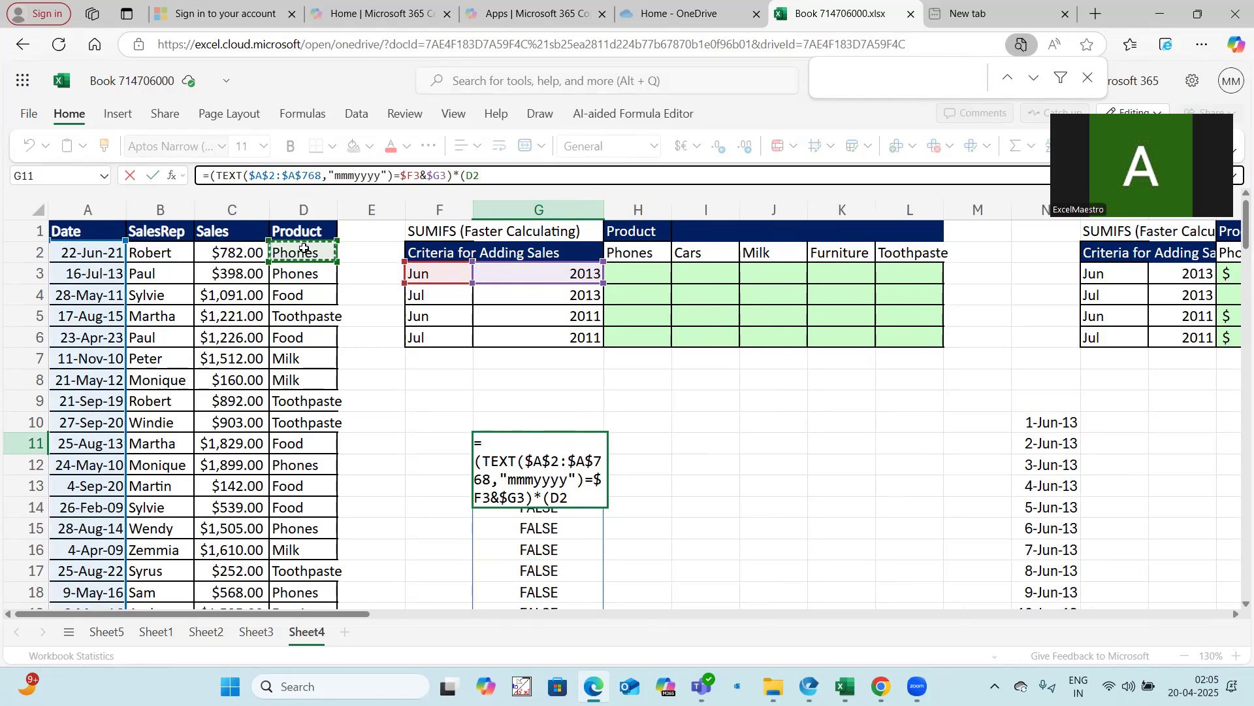
text(:D768)
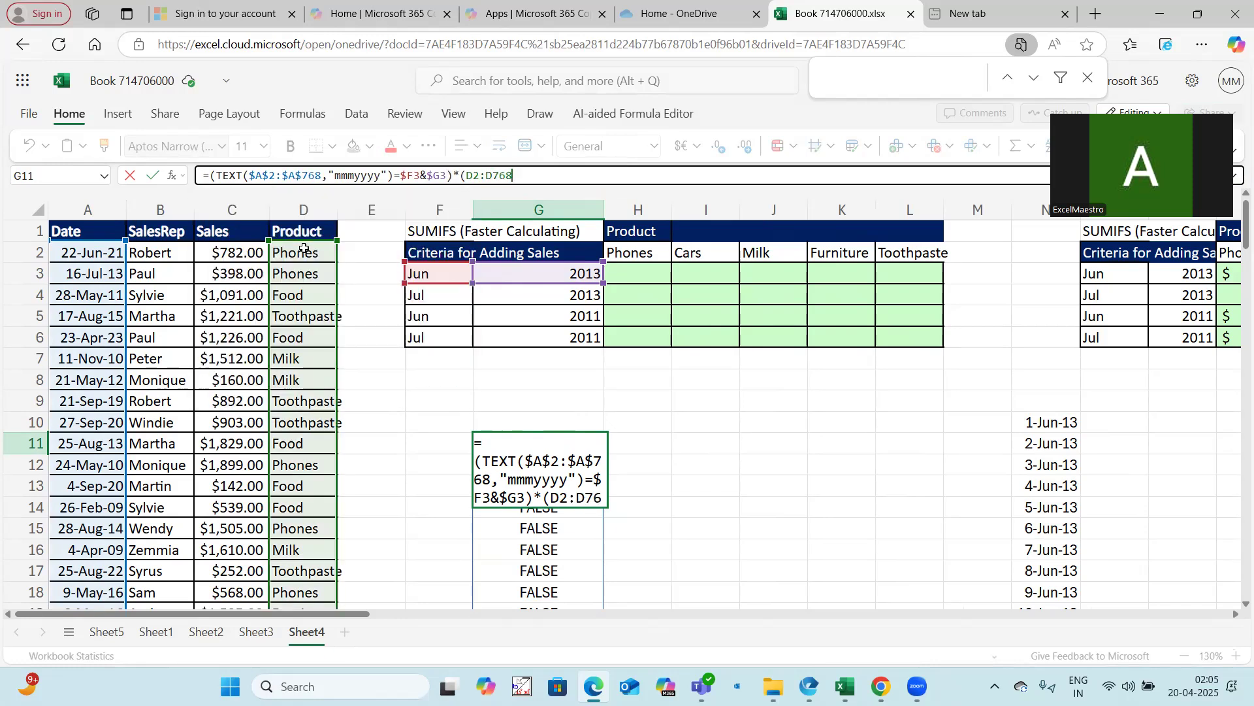
drag(466, 175, 543, 175)
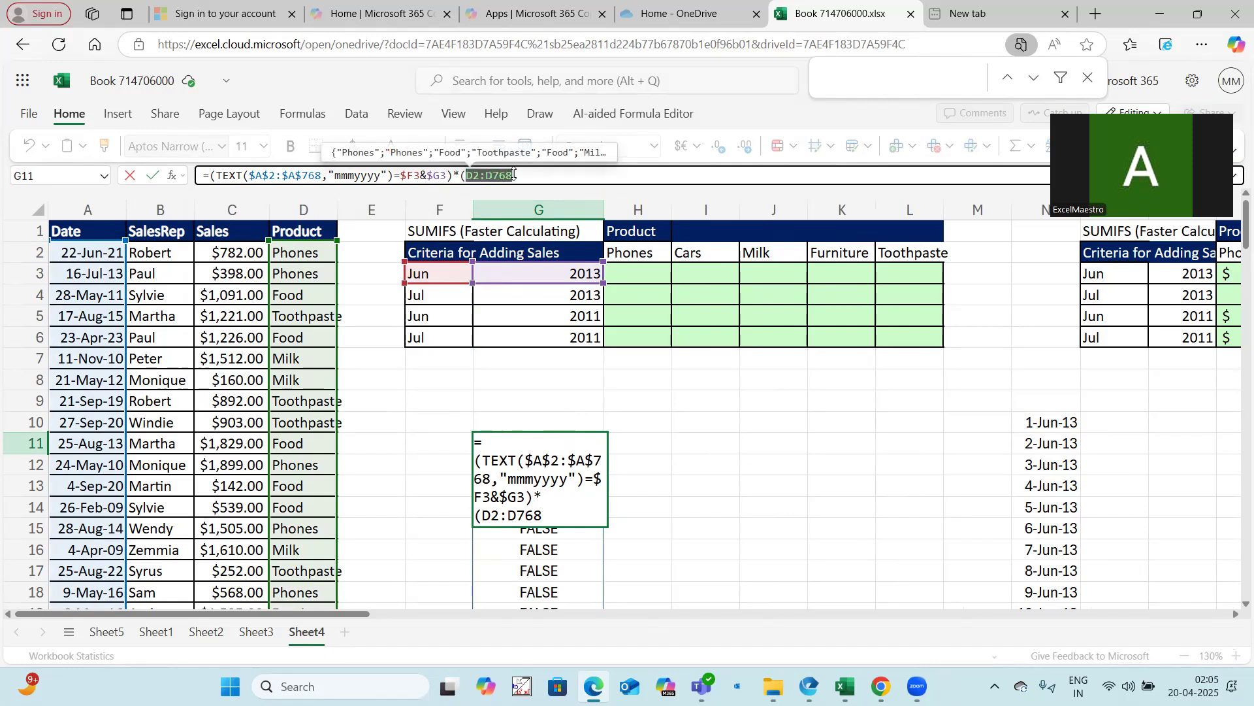
key(F4)
click(554, 175)
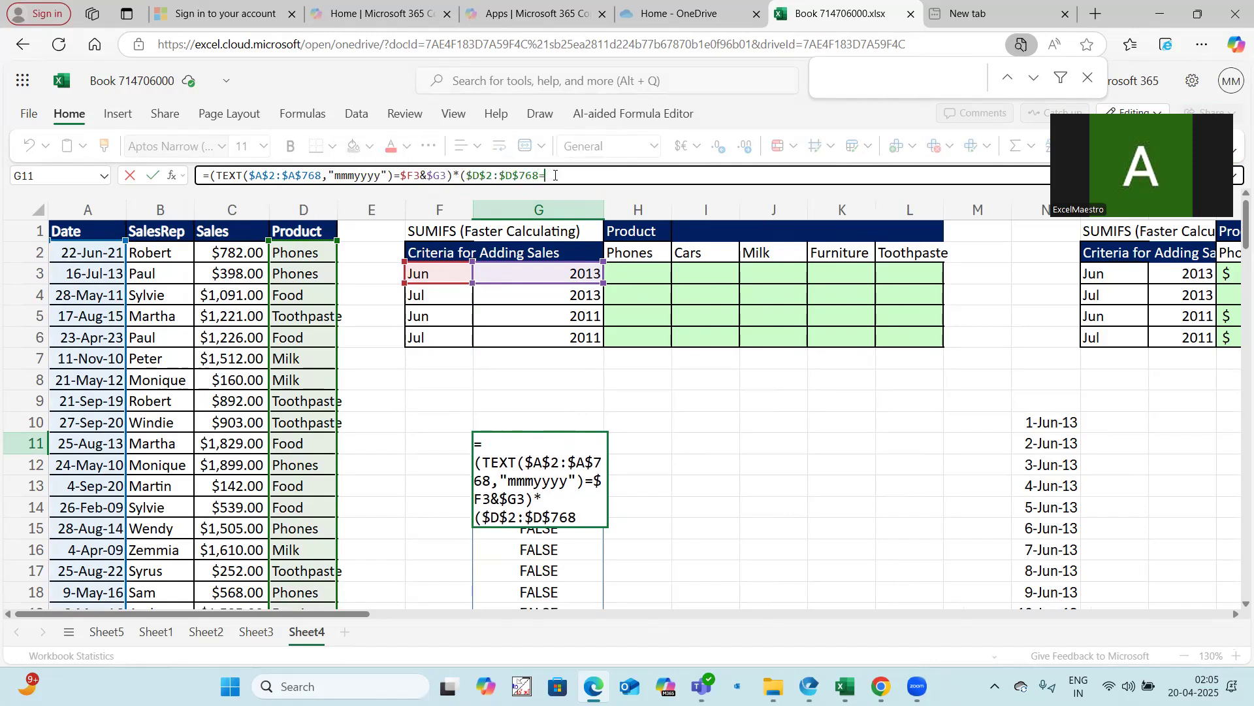
text(=)
click(634, 252)
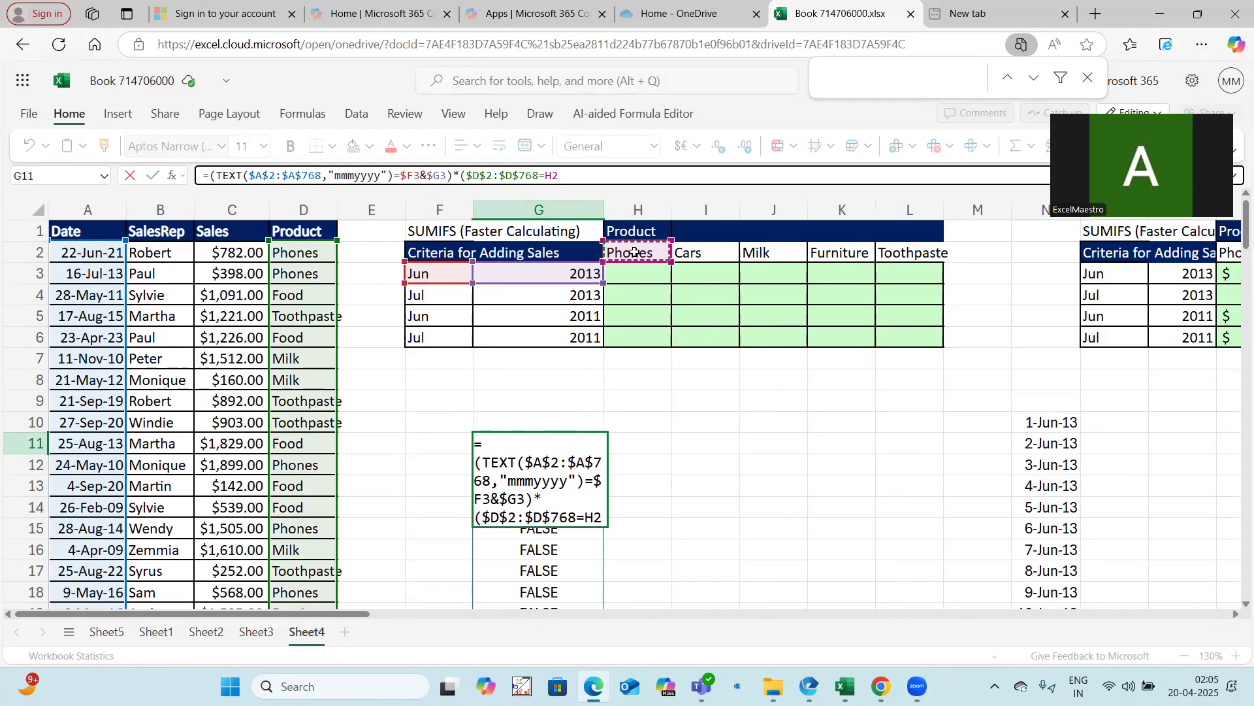
key(F4)
key(F4)
text())
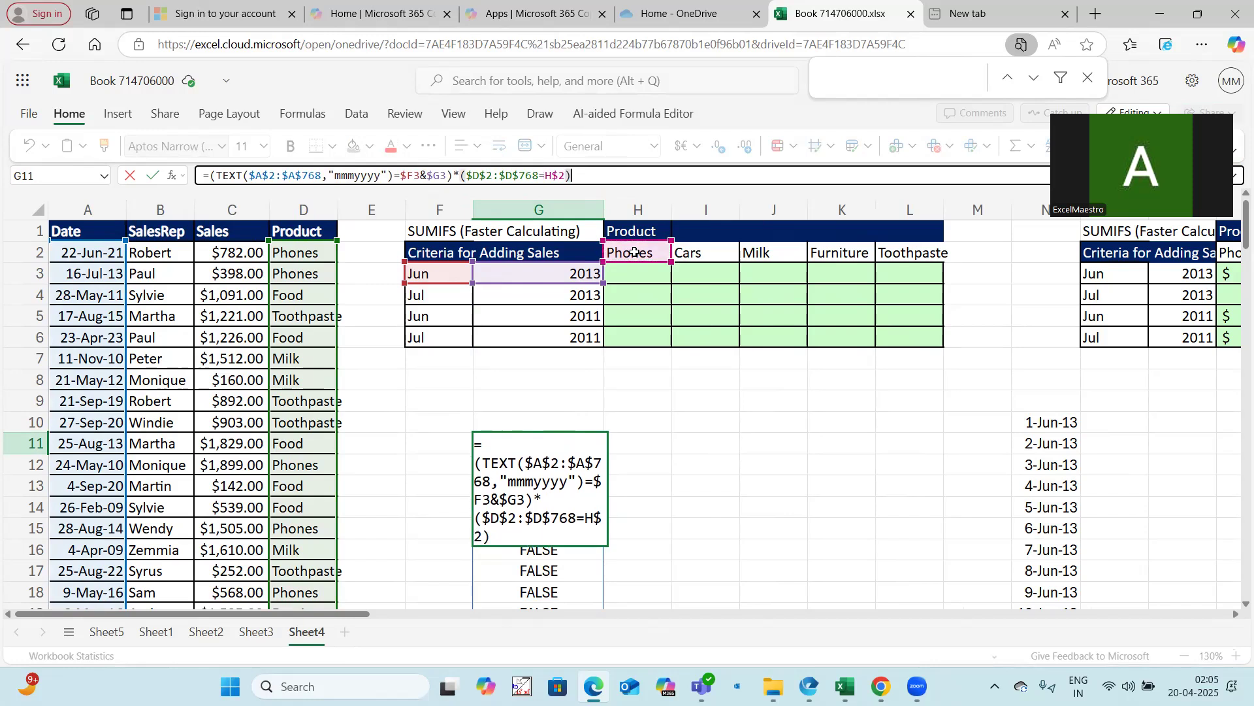
key(Return)
click(732, 460)
click(573, 447)
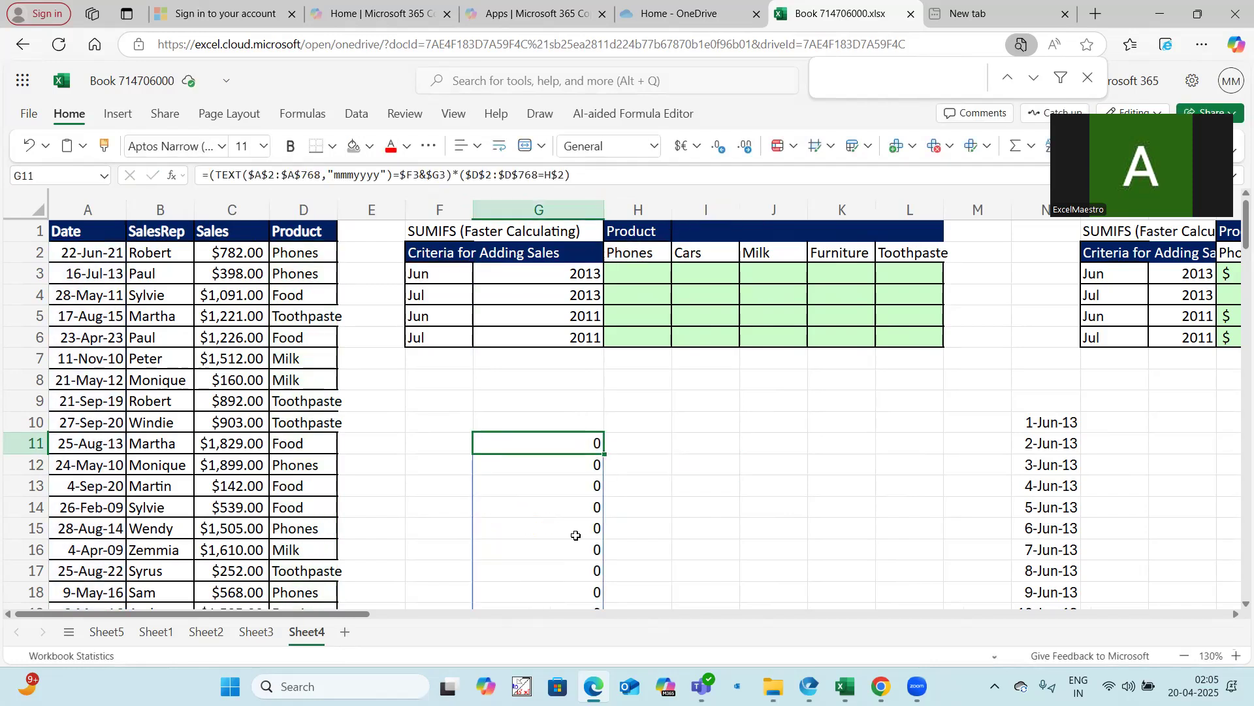
Copy the combined condition expression from G11 into P9 as text, and clear the formula from G11
click(211, 174)
text(()
drag(209, 175, 628, 176)
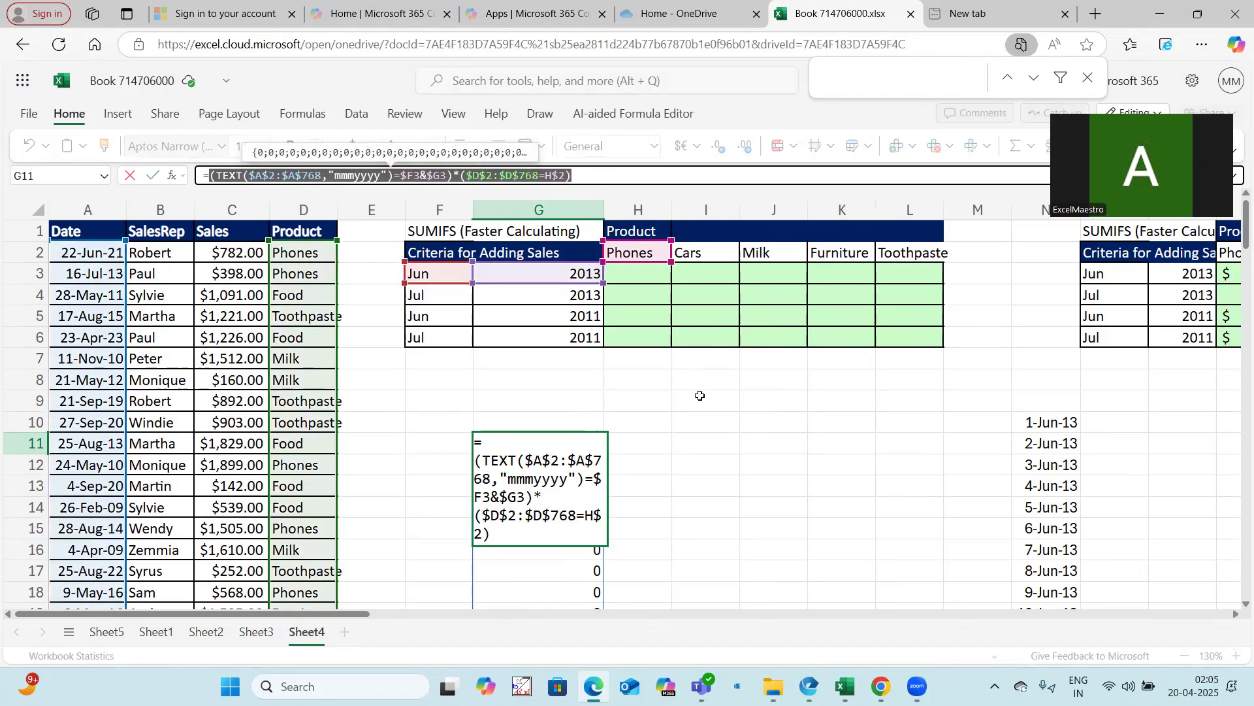
key(ctrl+Return)
click(1150, 408)
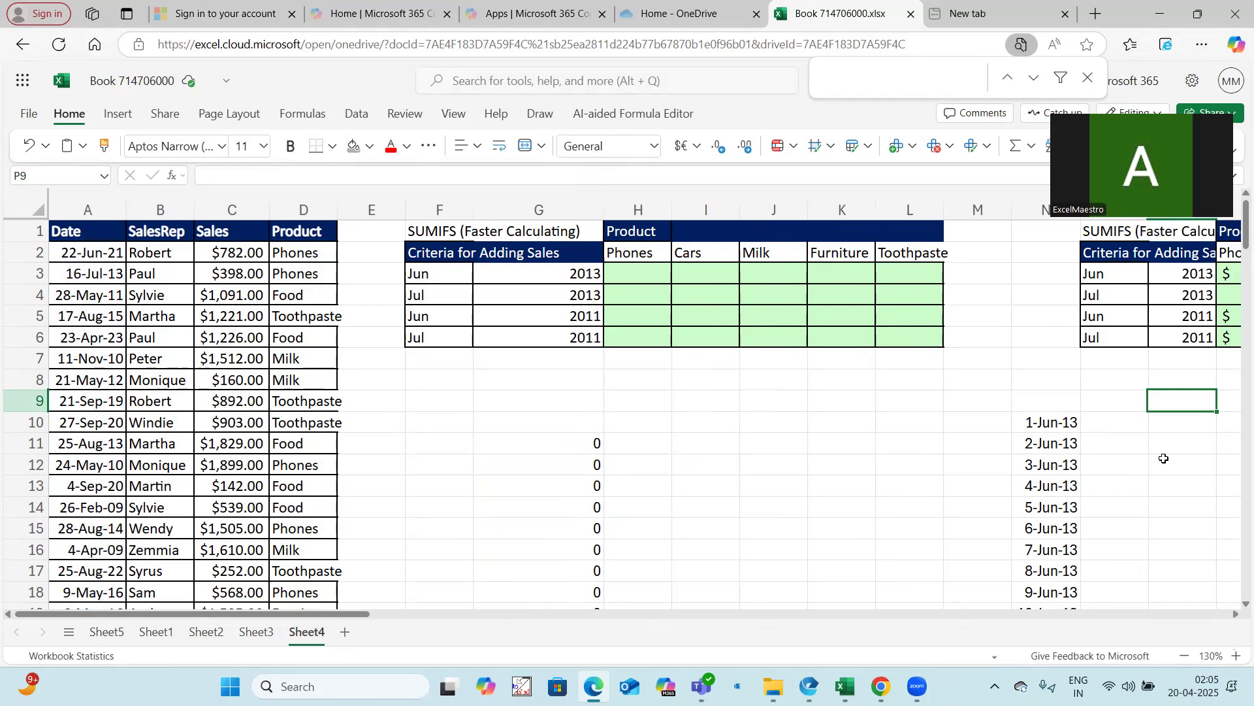
key(ctrl+v)
click(568, 444)
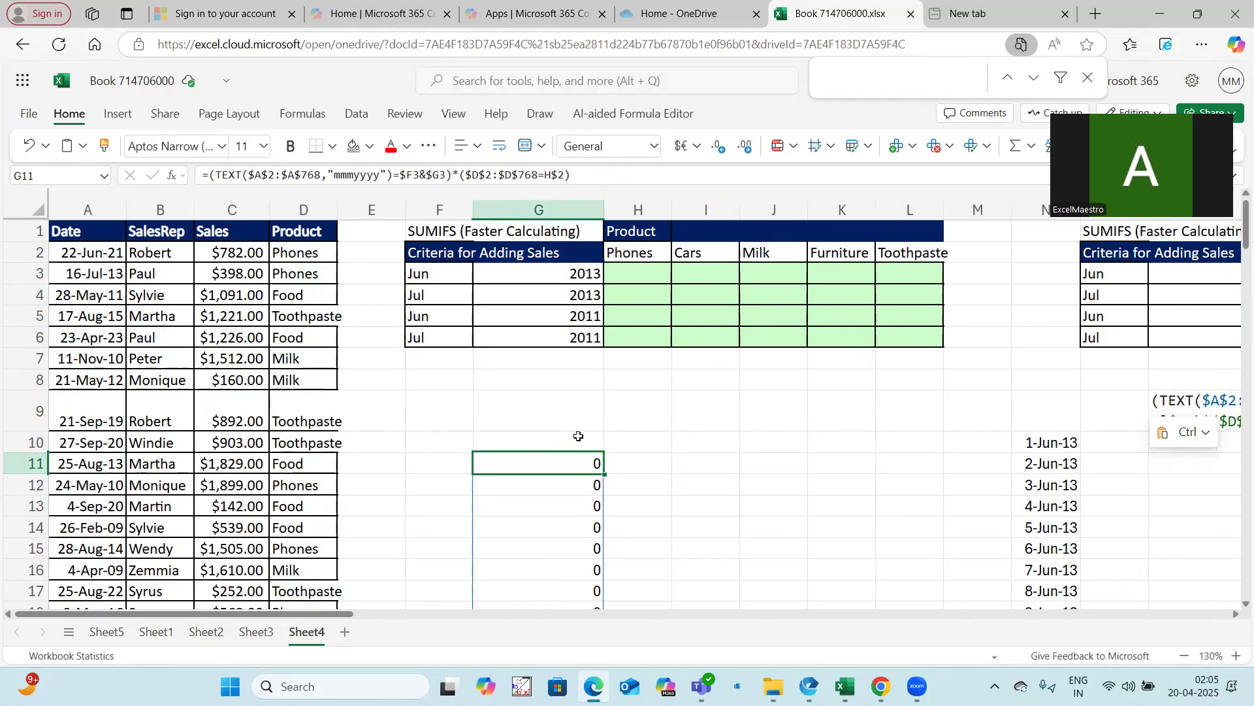
key(Delete)
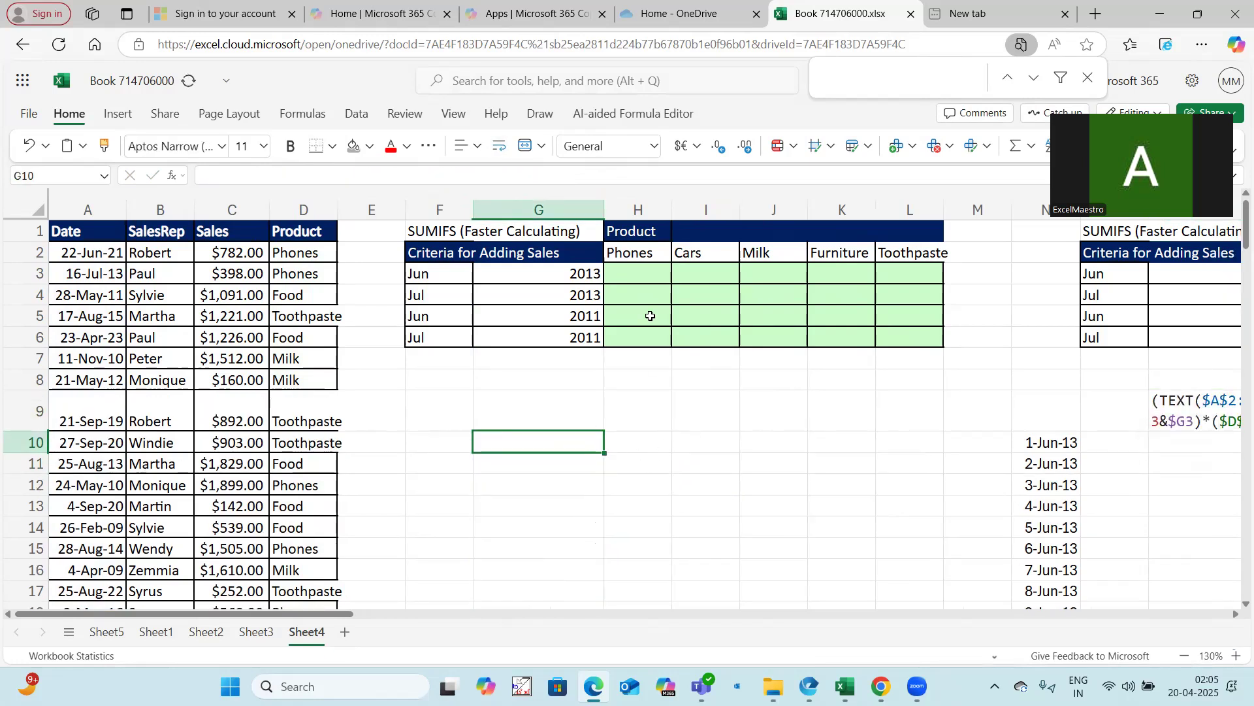
Start a FILTER formula in H3 returning $C$2:$C$768 where the pasted month-year and product condition holds
click(646, 270)
text(=sum)
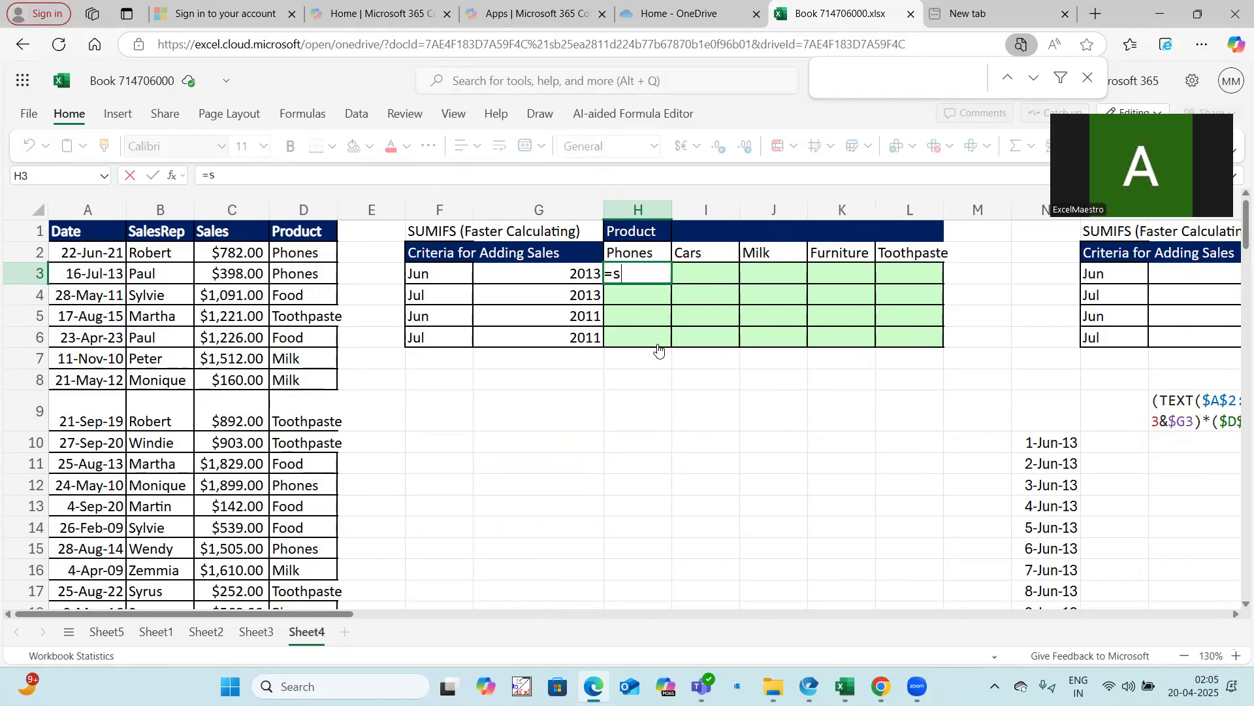
key(BackSpace)
key(BackSpace)
text(F)
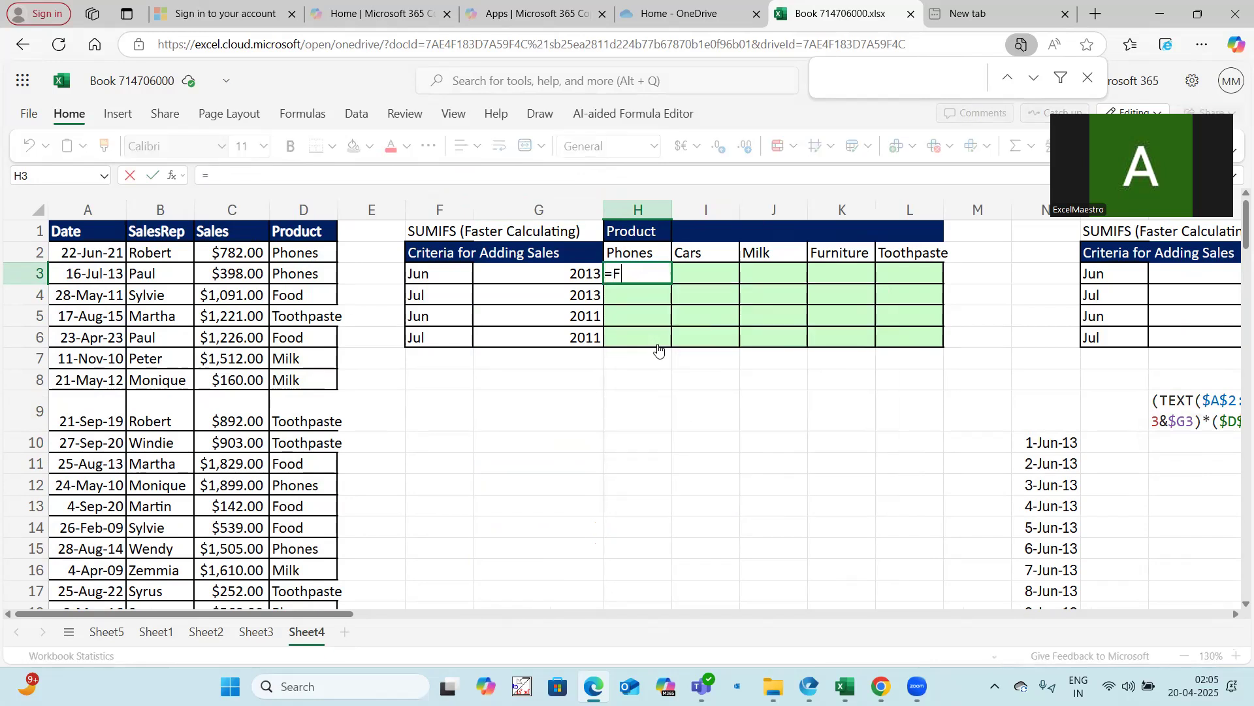
text(ilter()
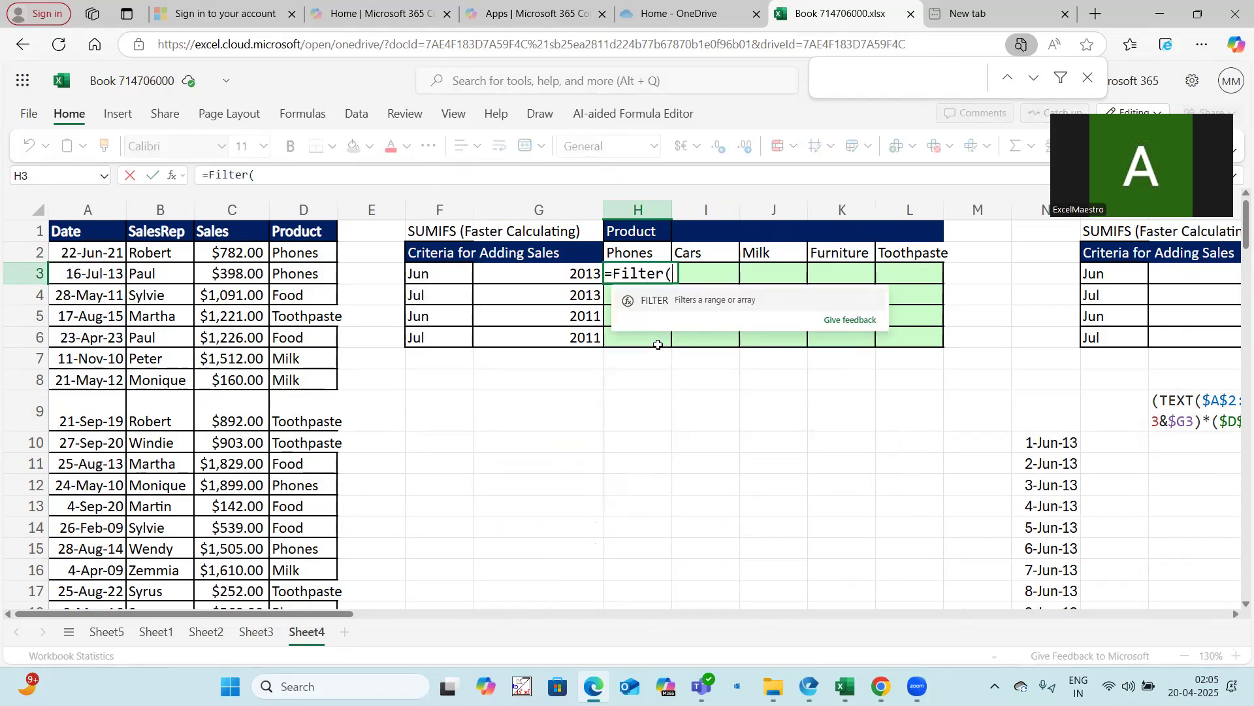
click(239, 255)
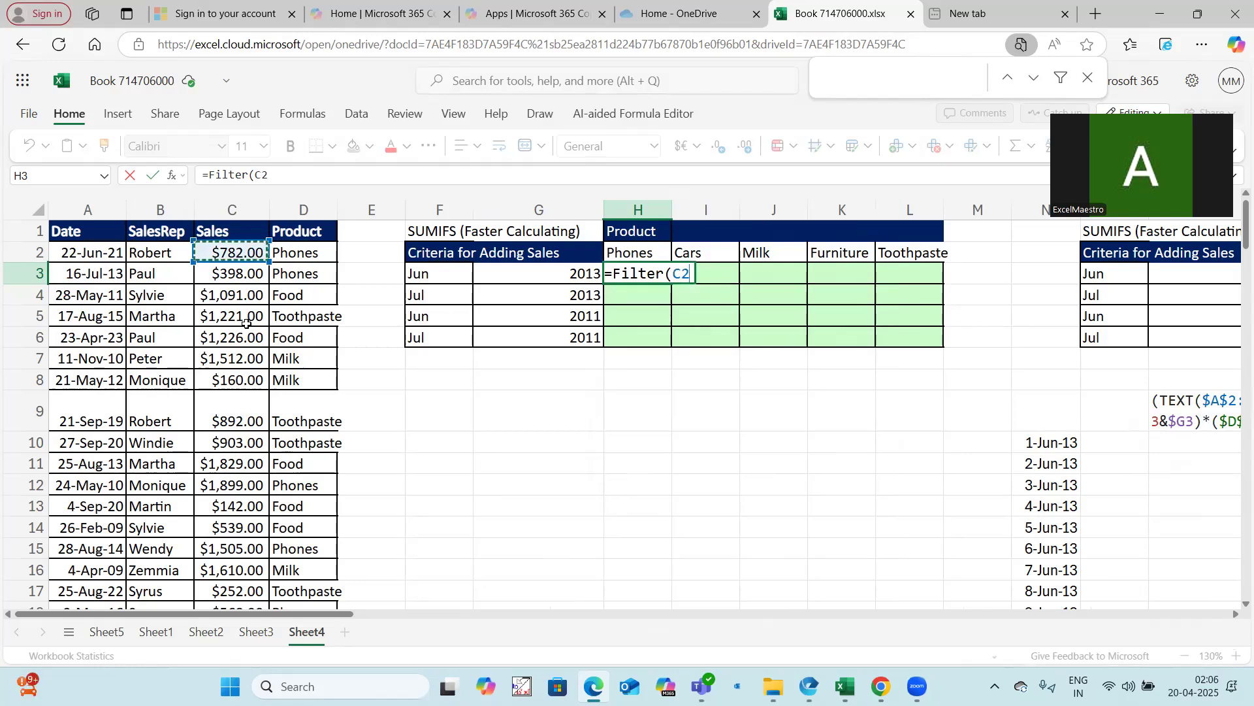
key(ctrl+shift+Down)
key(F4)
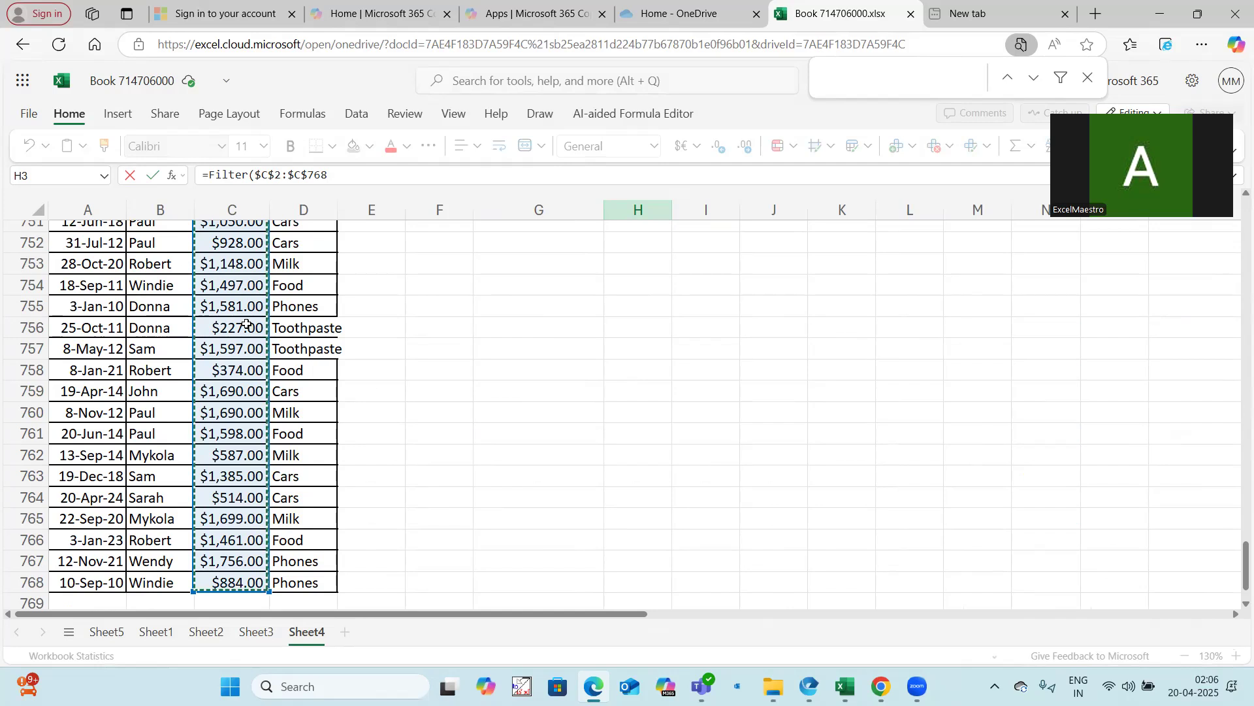
text(,)
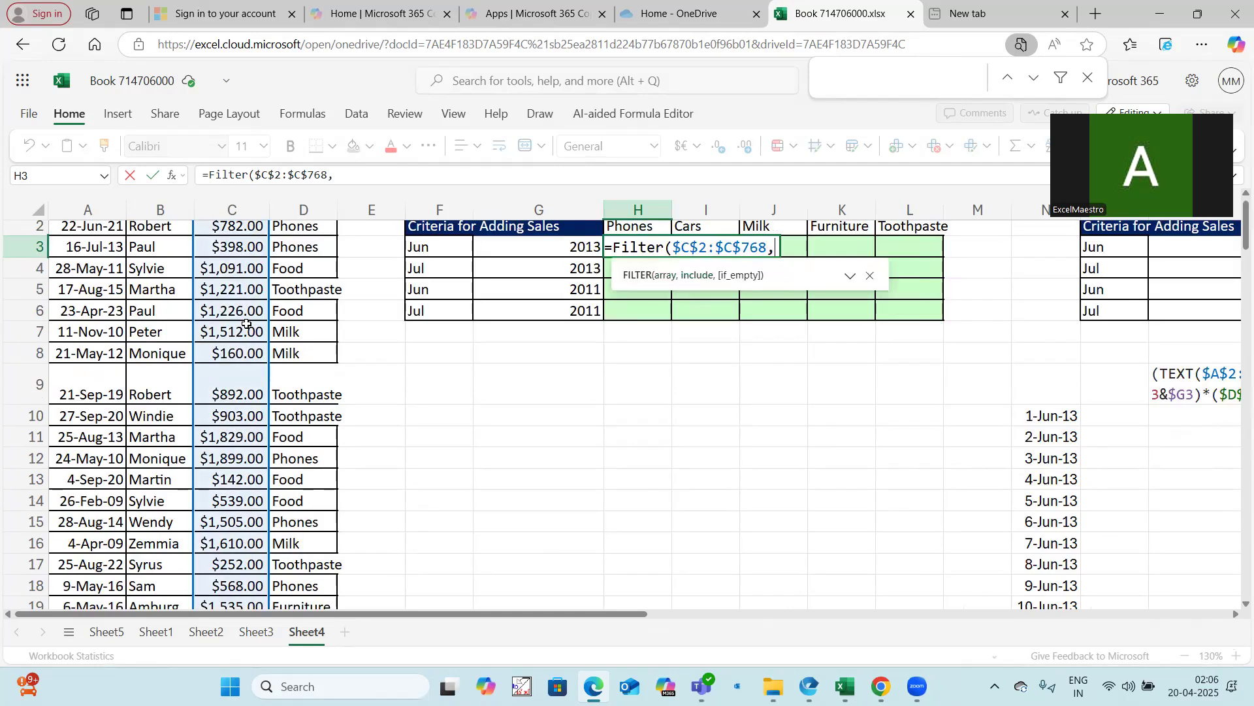
key(ctrl+v)
text())
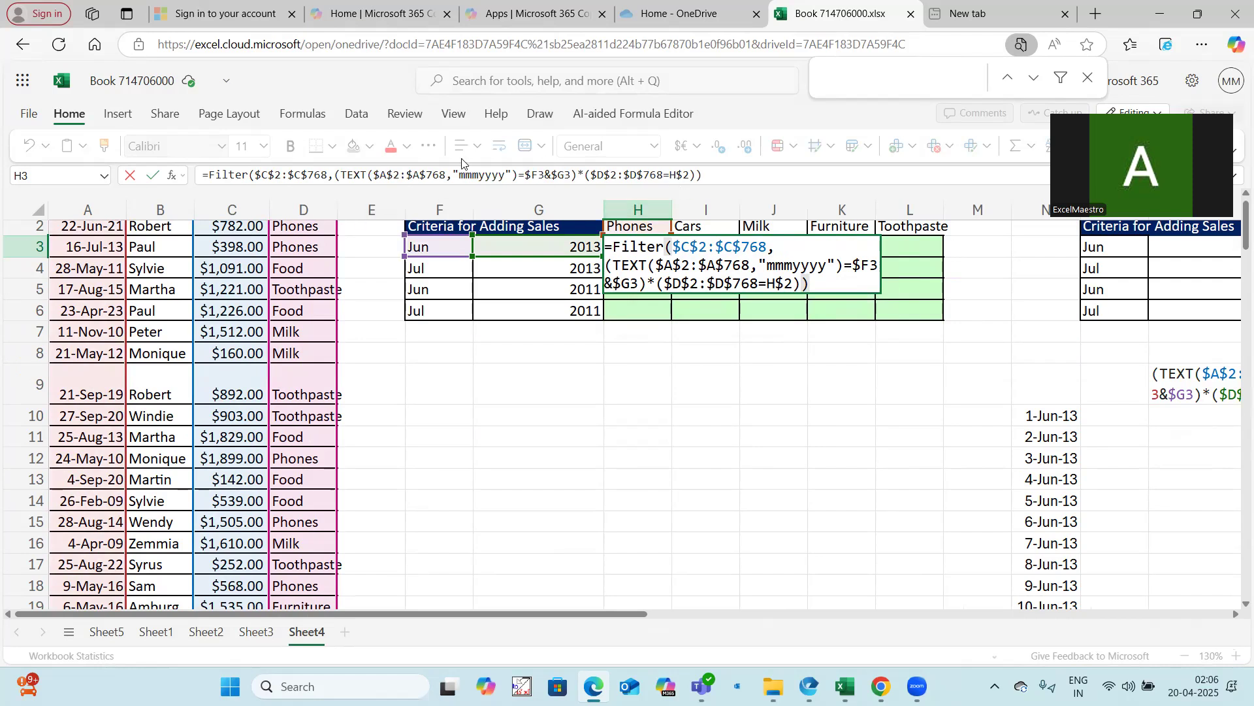
Wrap the month-year and product condition of the H3 FILTER formula in an extra pair of parentheses and enter it
mouse_move(339, 174)
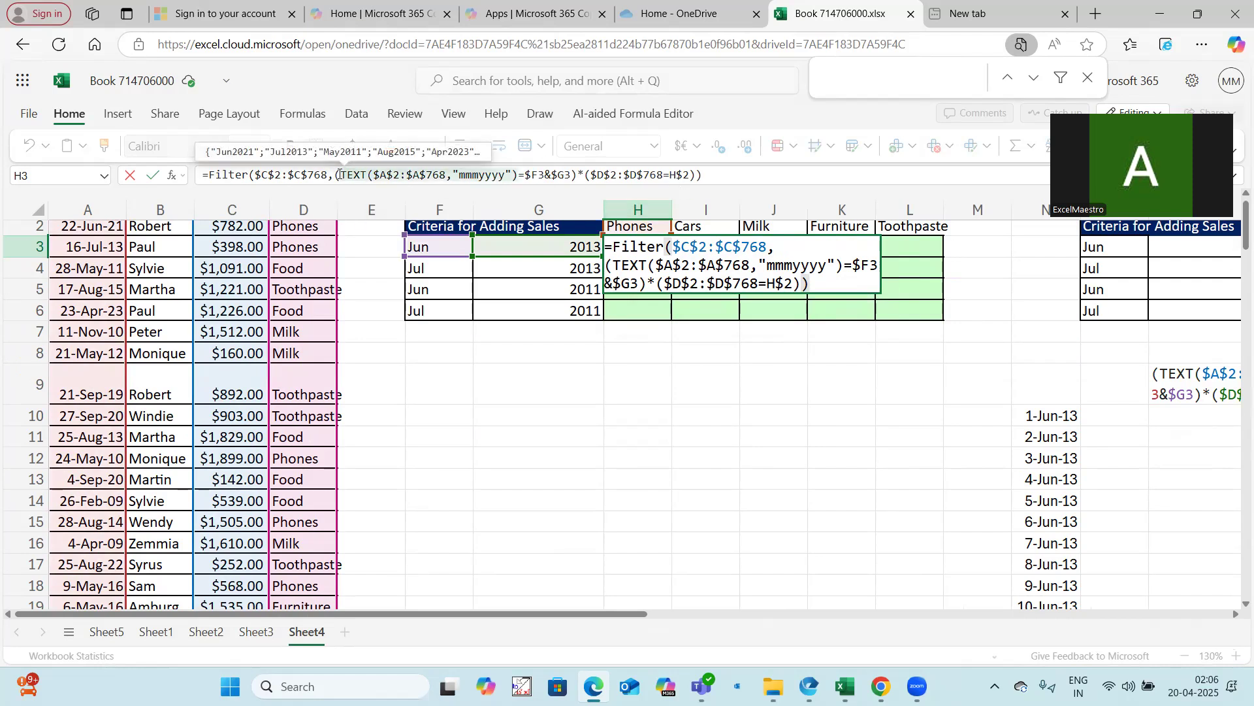
click(335, 177)
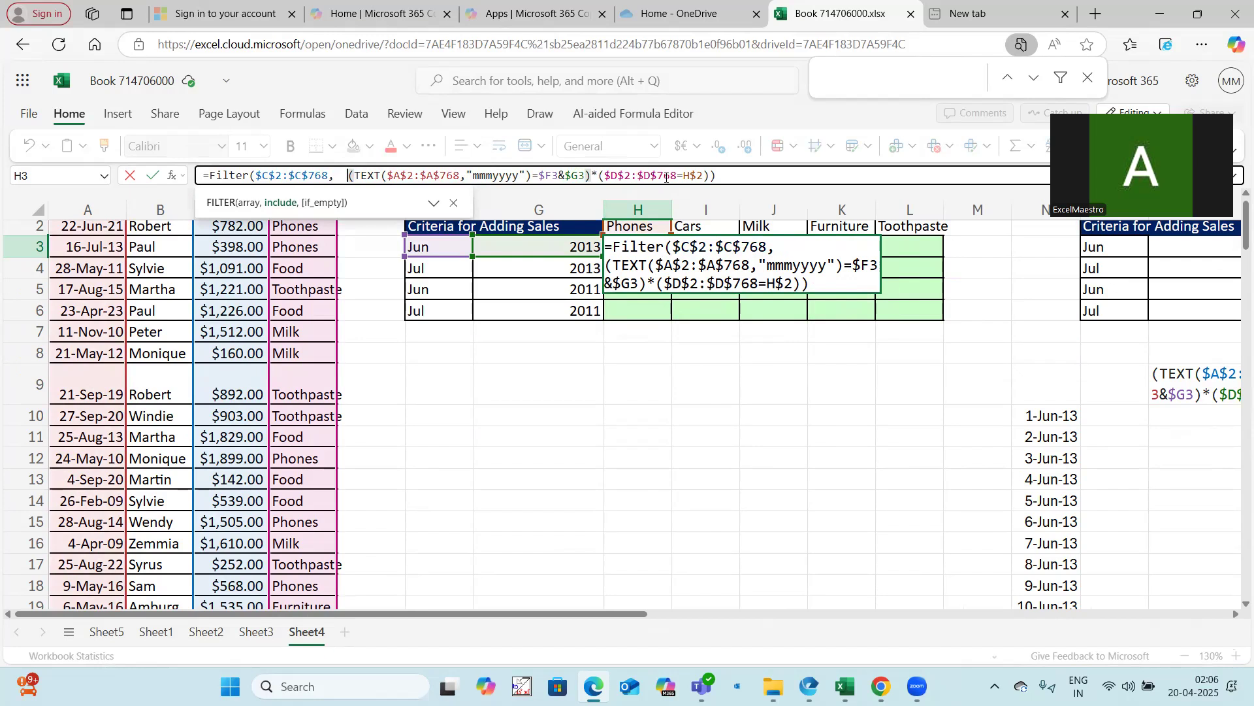
click(711, 175)
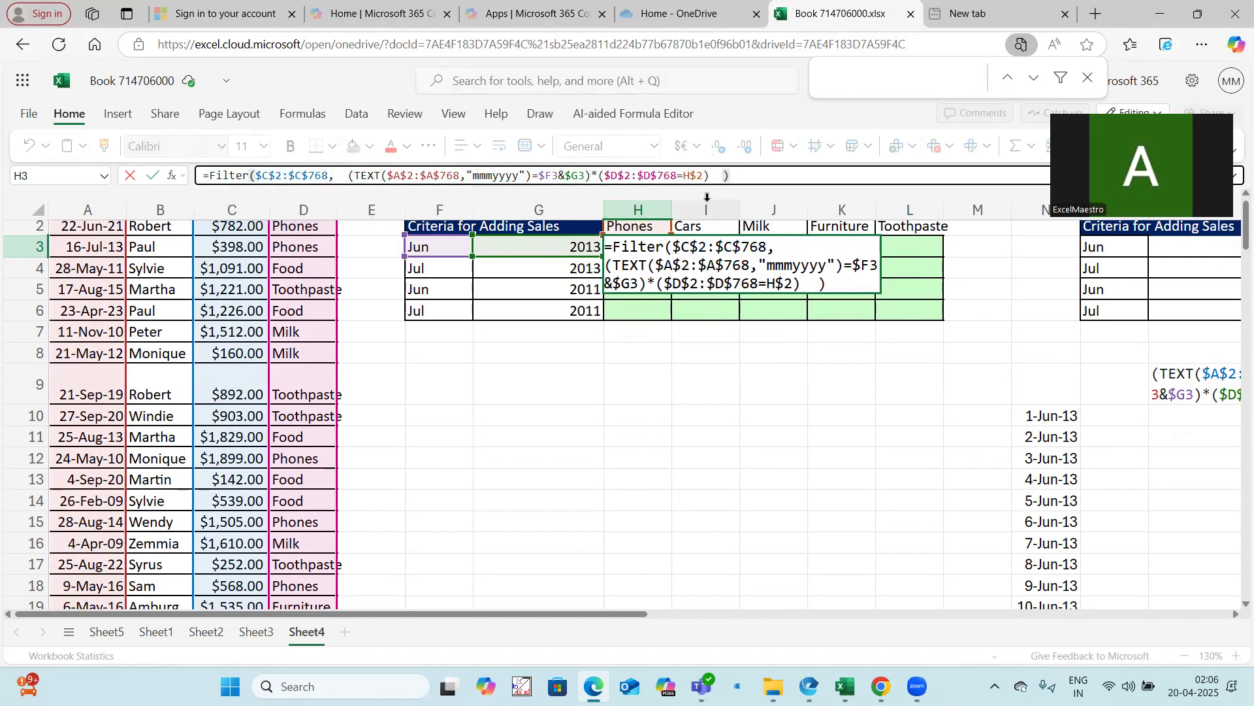
drag(591, 176, 350, 179)
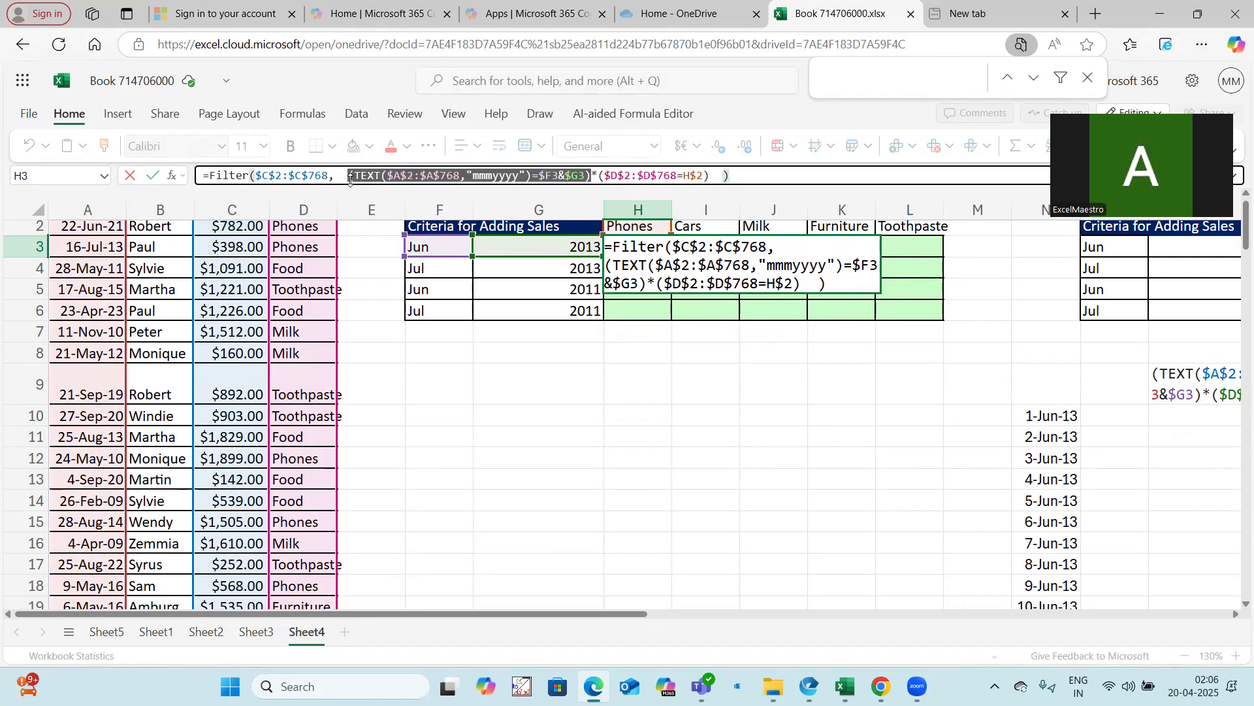
click(714, 175)
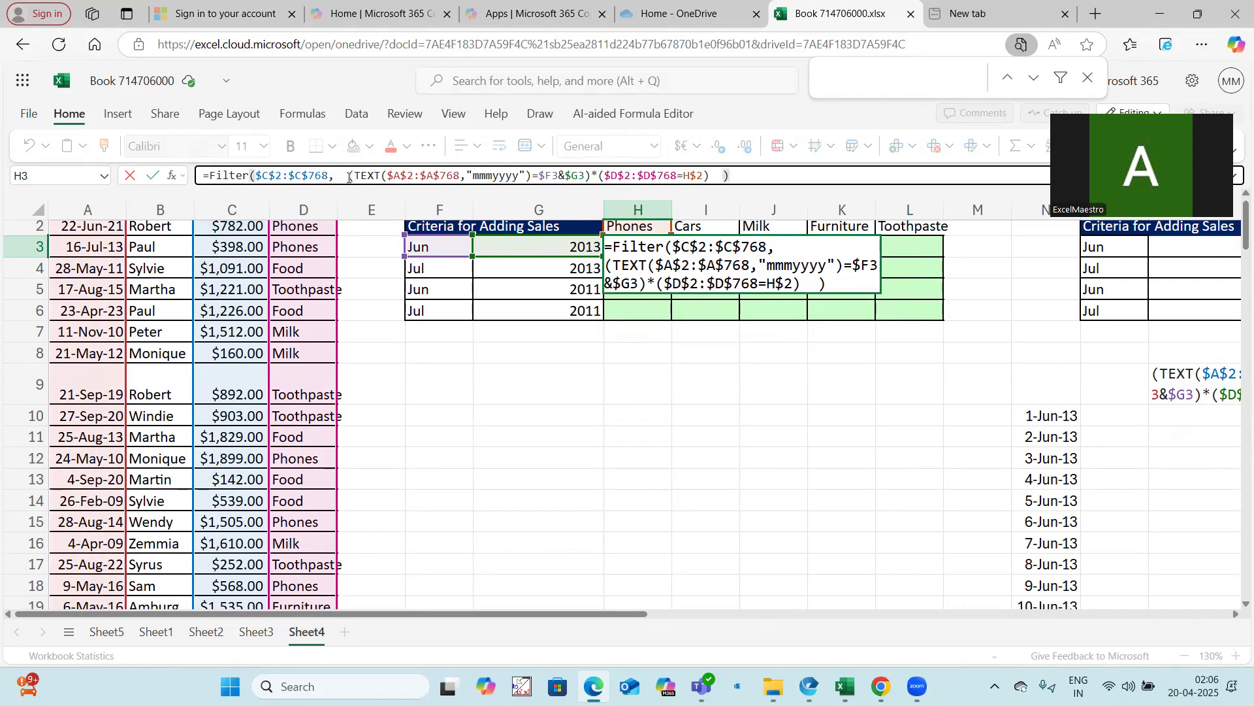
click(349, 178)
text(()
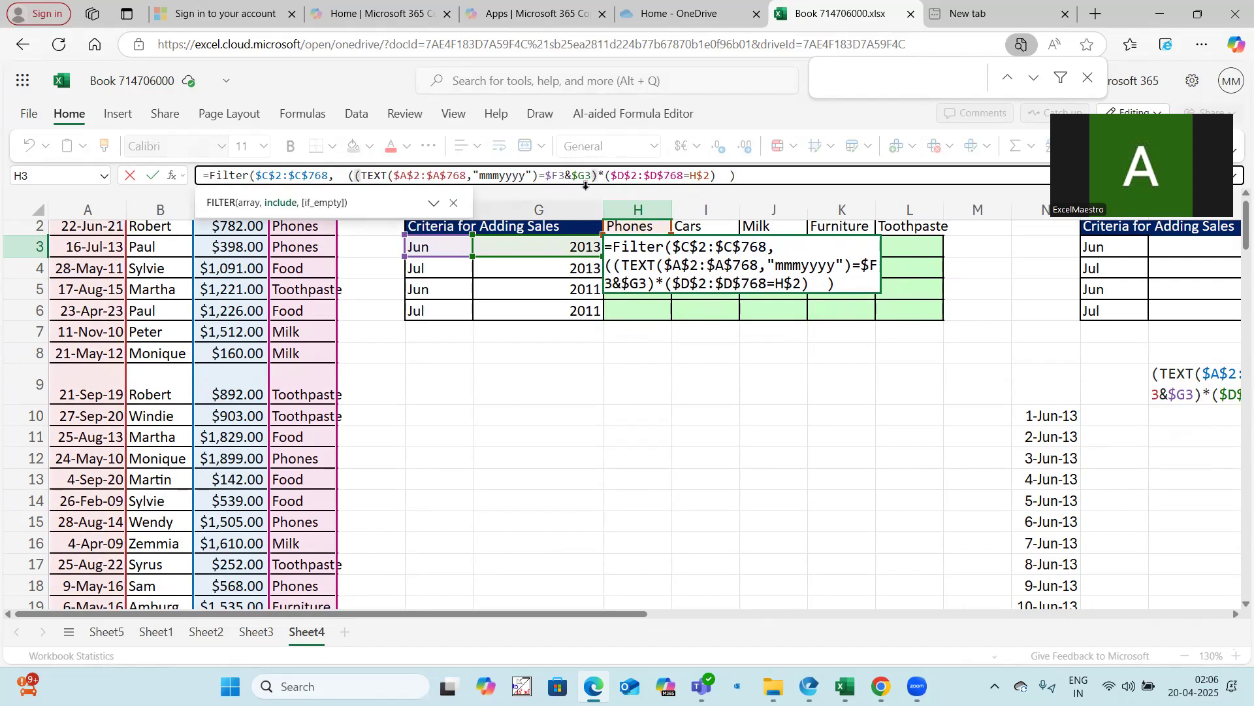
click(716, 176)
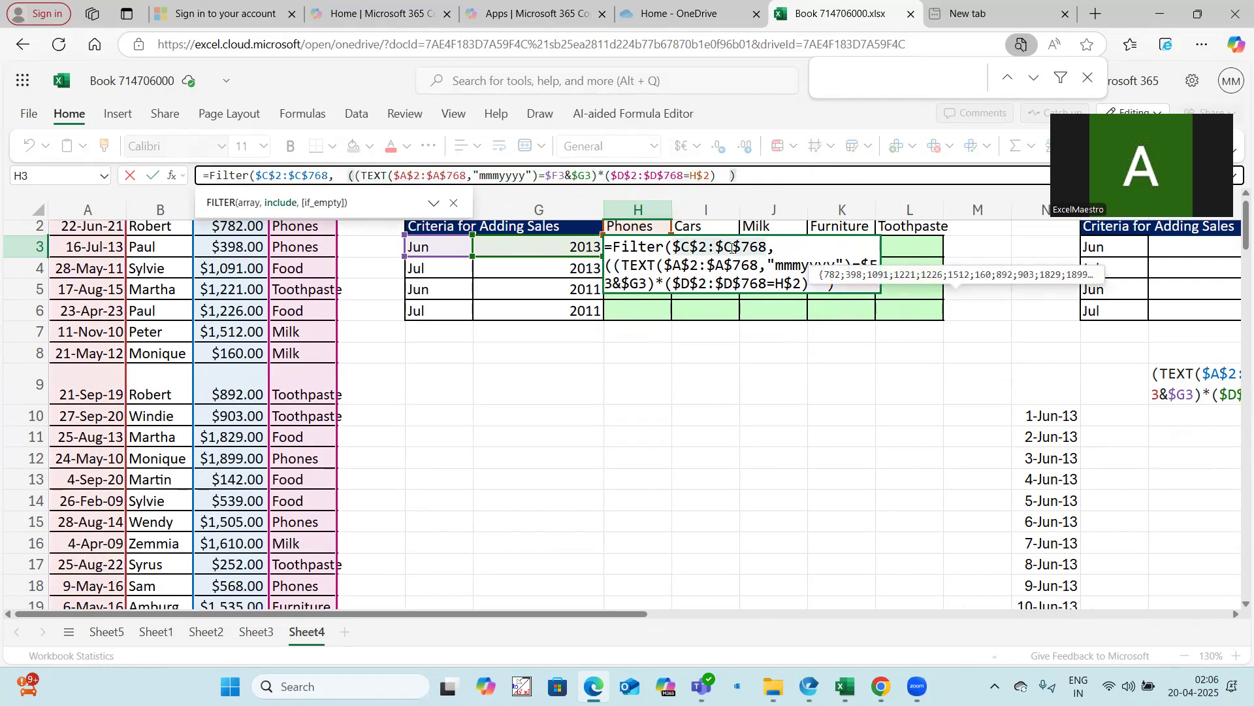
text())
key(ctrl+Return)
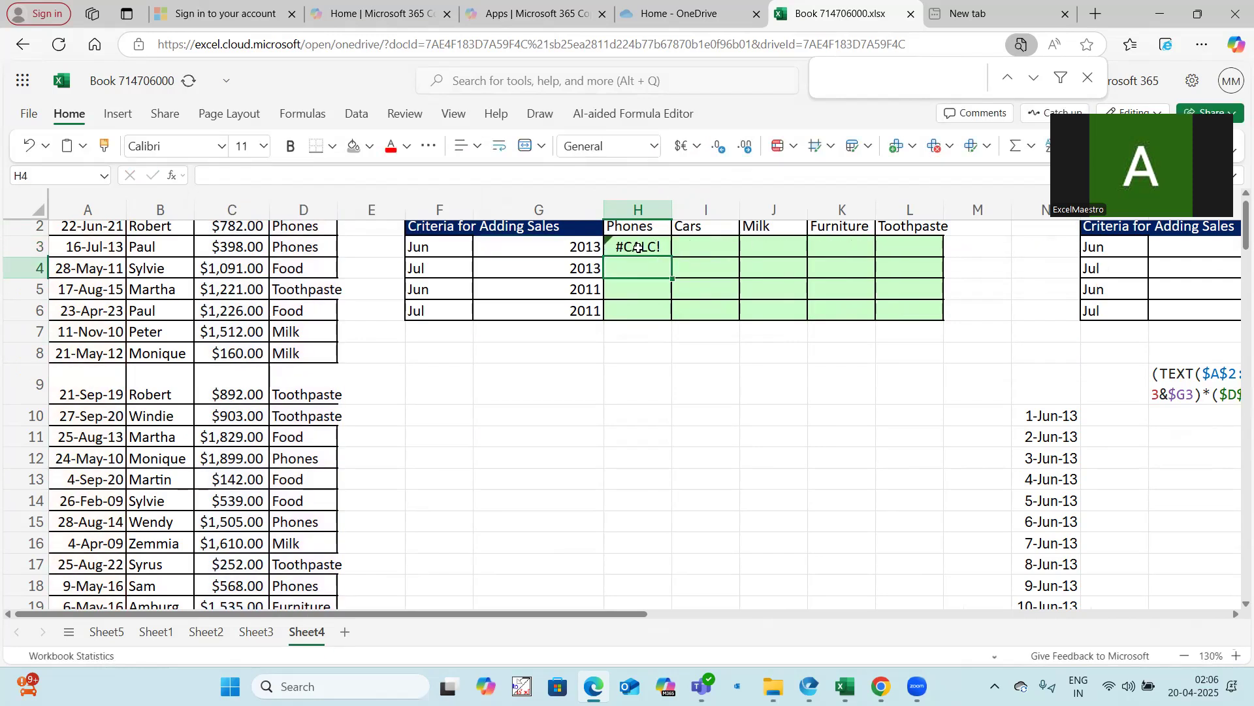
Add 0 as the if_empty argument of the H3 FILTER formula and enter it
scroll(668, 331, up, 1)
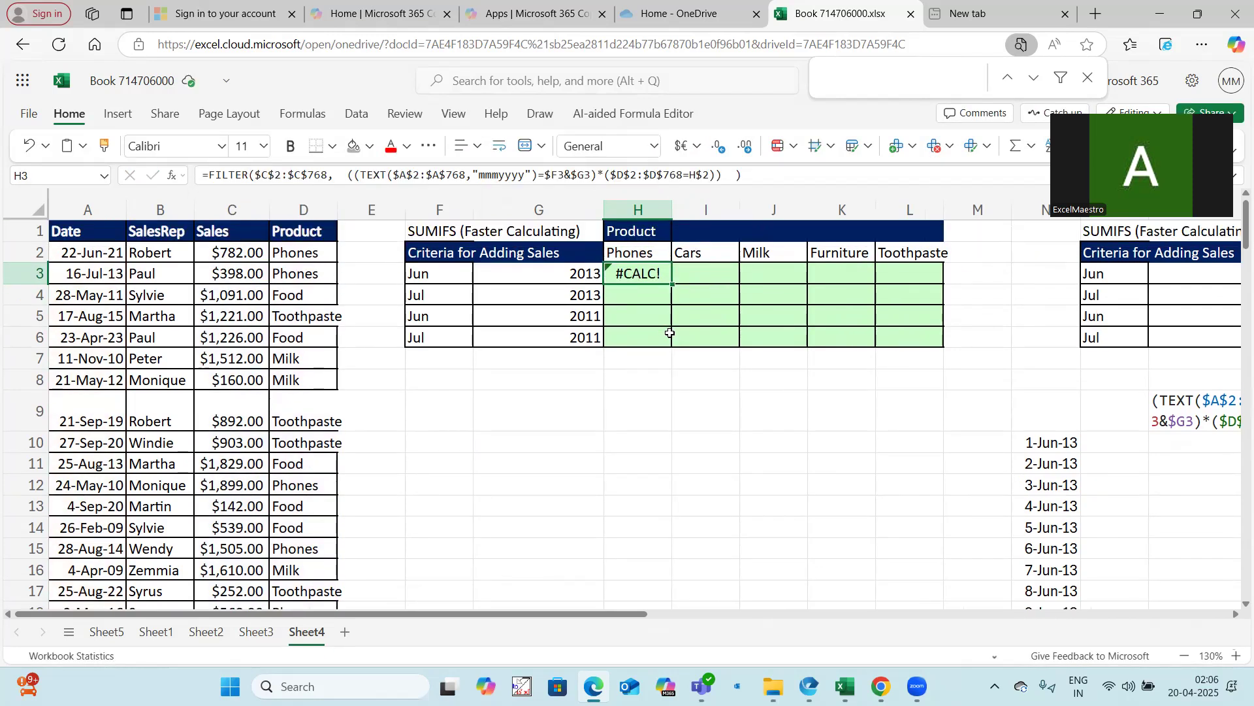
click(716, 176)
click(728, 176)
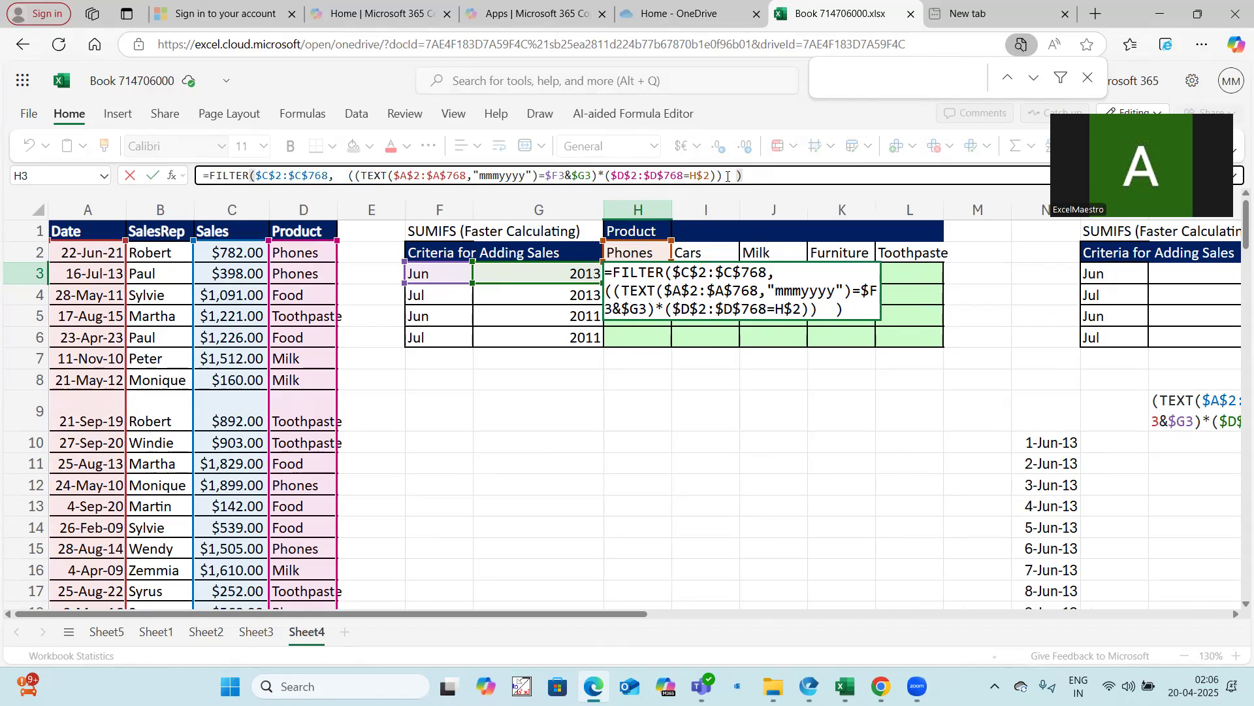
text(,)
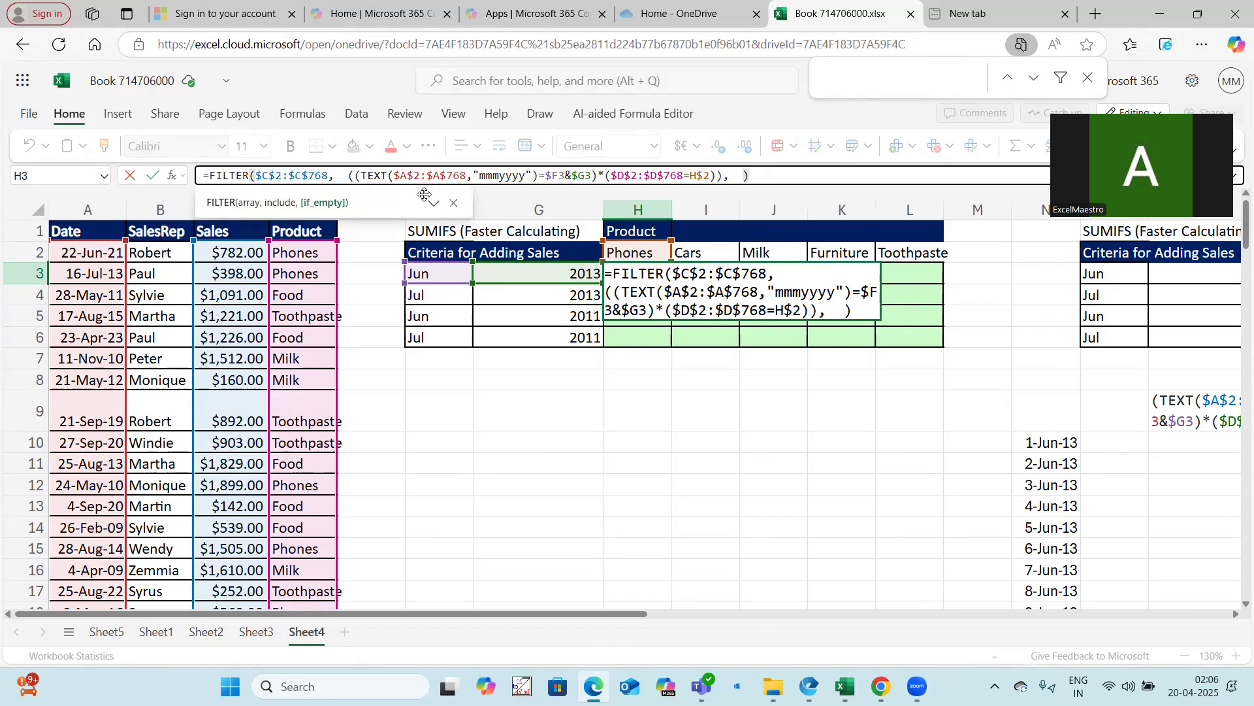
drag(425, 195, 631, 451)
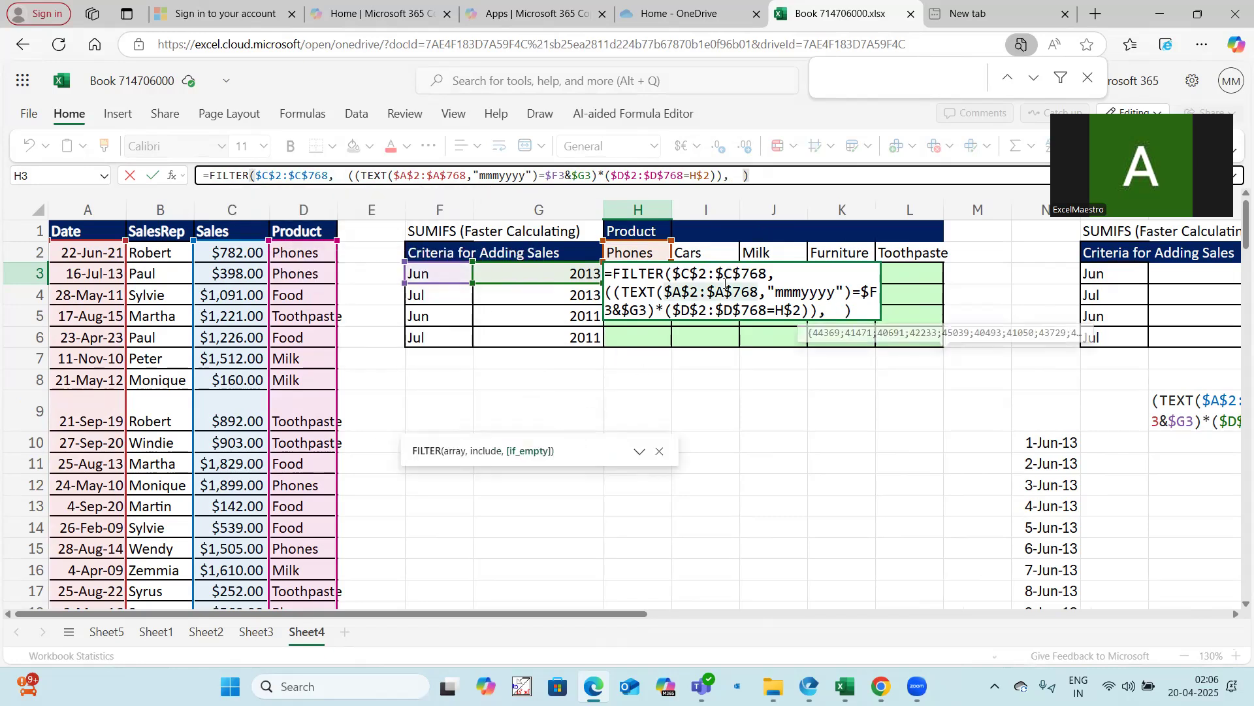
text(0)
click(776, 176)
key(Return)
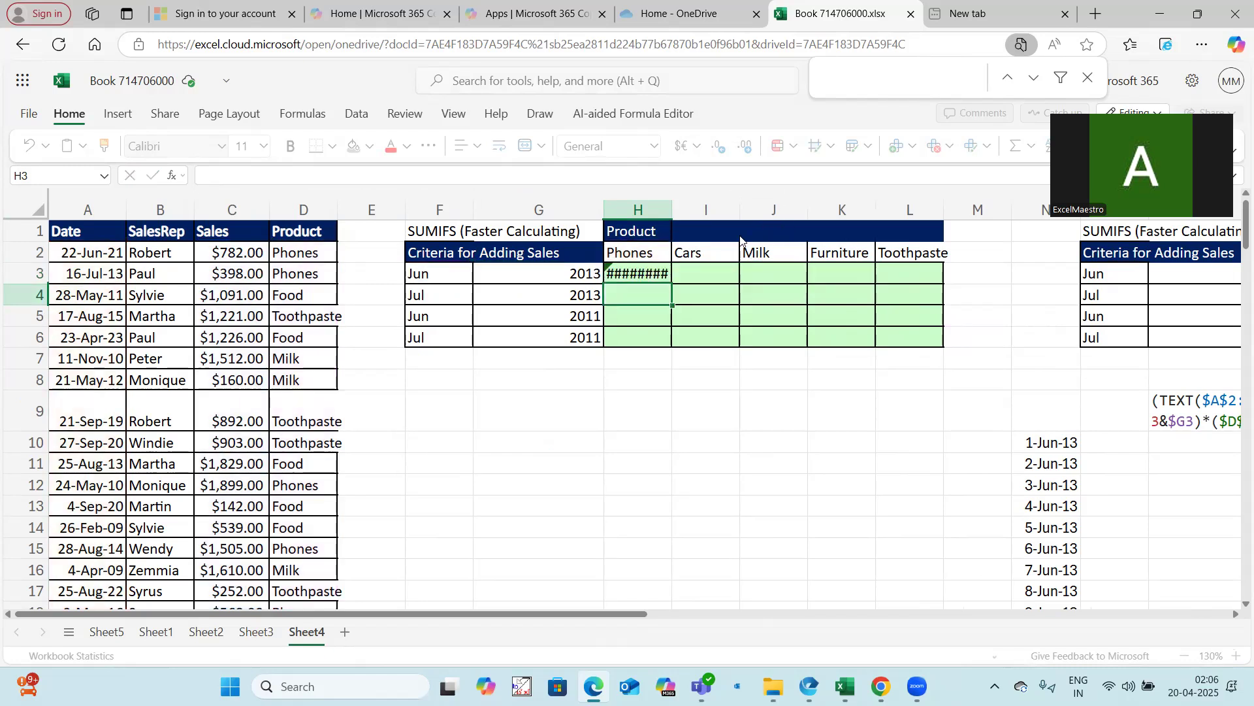
Fill the H3 formula right and down across the H3:L6 summary range
drag(666, 273, 885, 335)
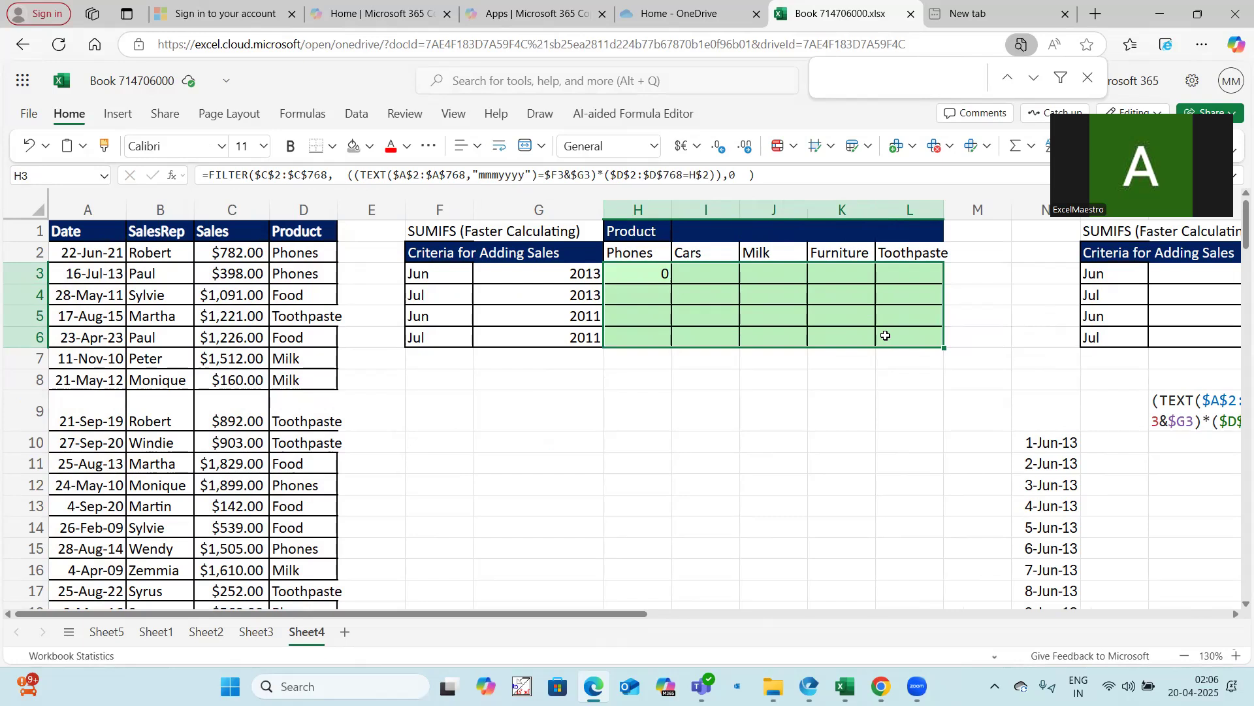
key(ctrl+r)
key(ctrl+d)
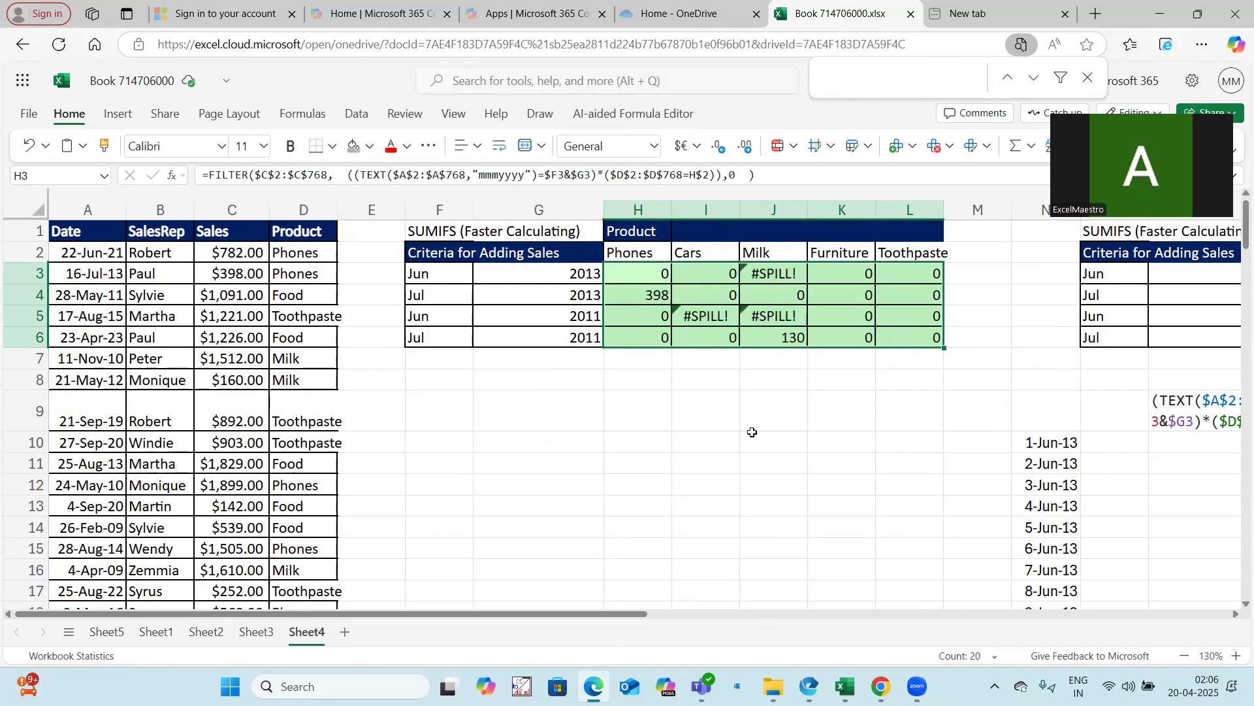
Wrap the H3 FILTER formula inside SUM to total the matching sales, and apply it across H3:L6
drag(609, 612, 694, 623)
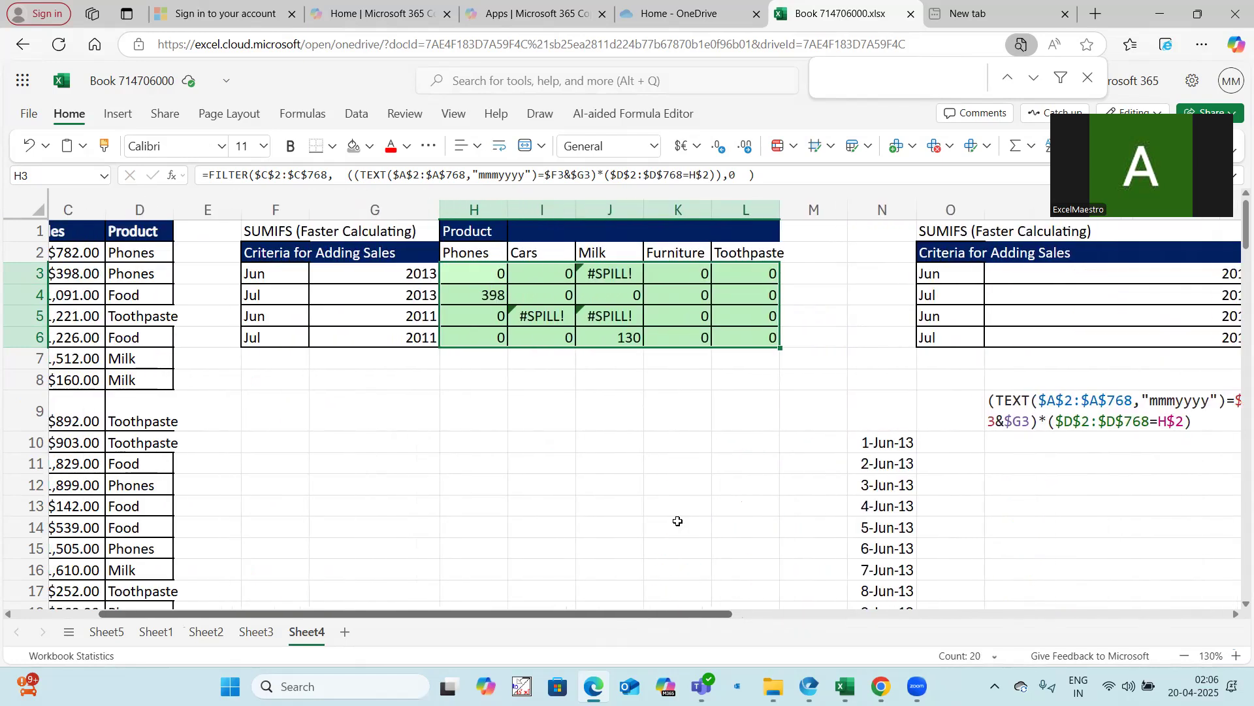
click(607, 270)
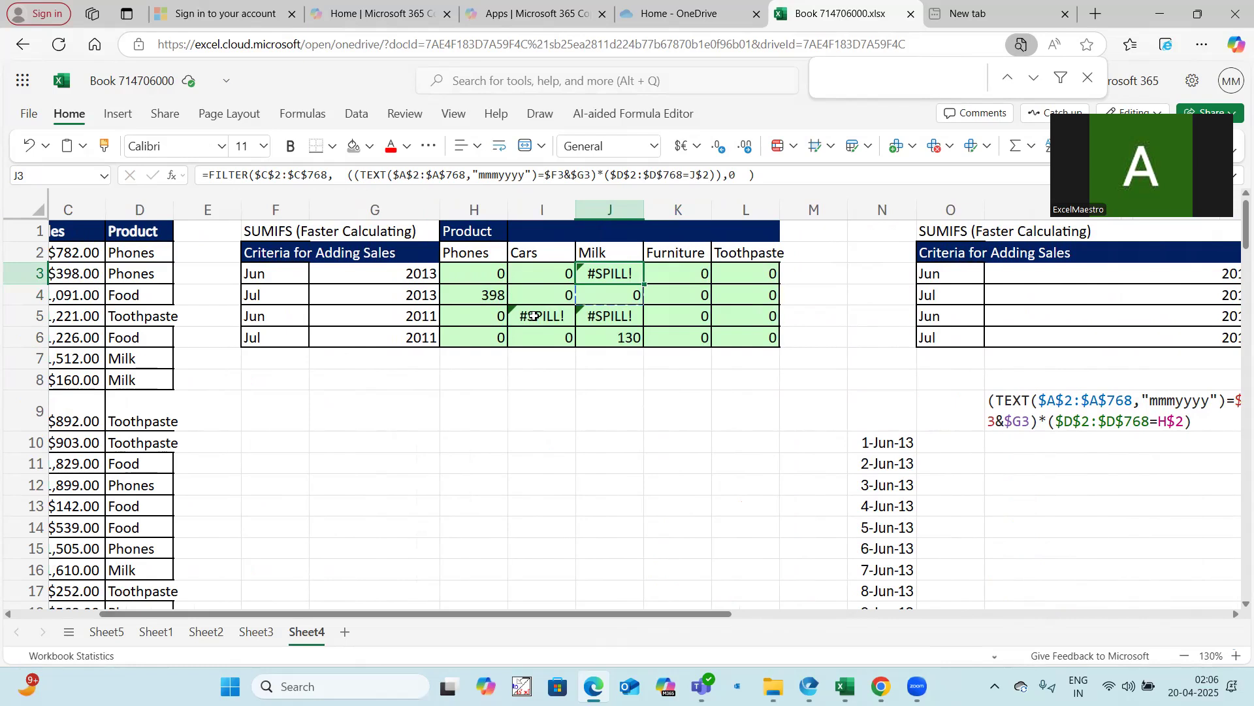
click(495, 273)
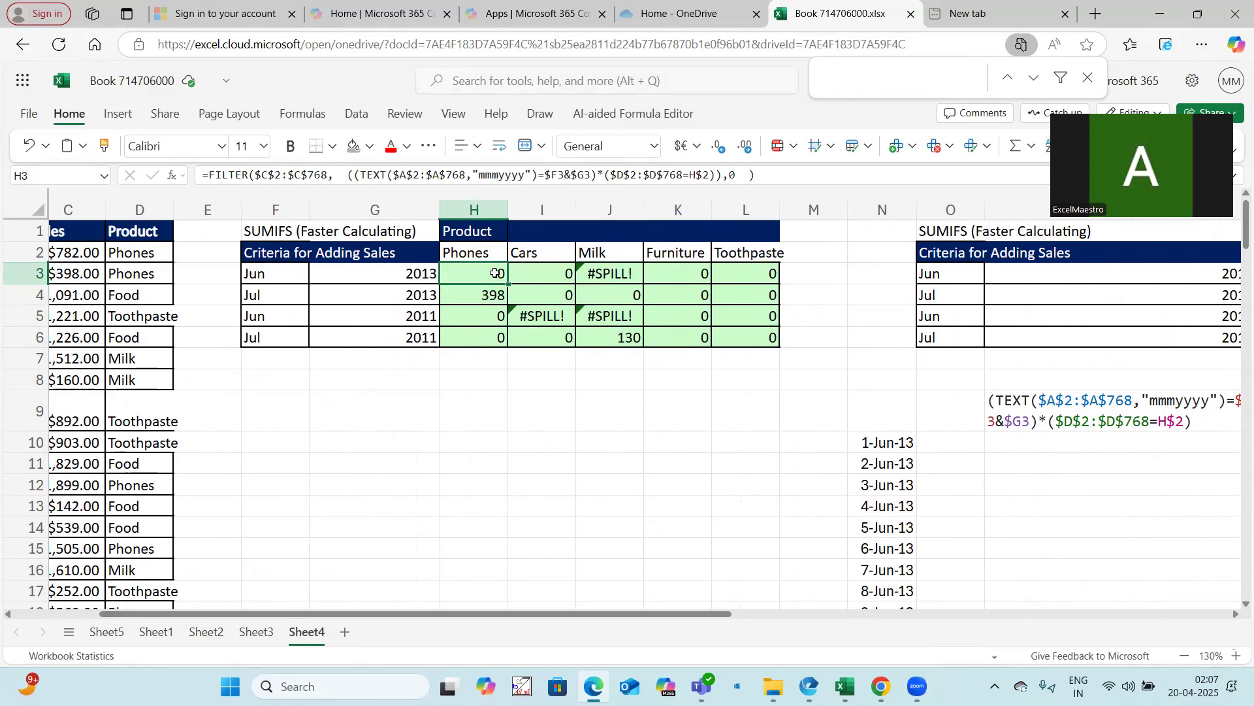
drag(208, 175, 749, 175)
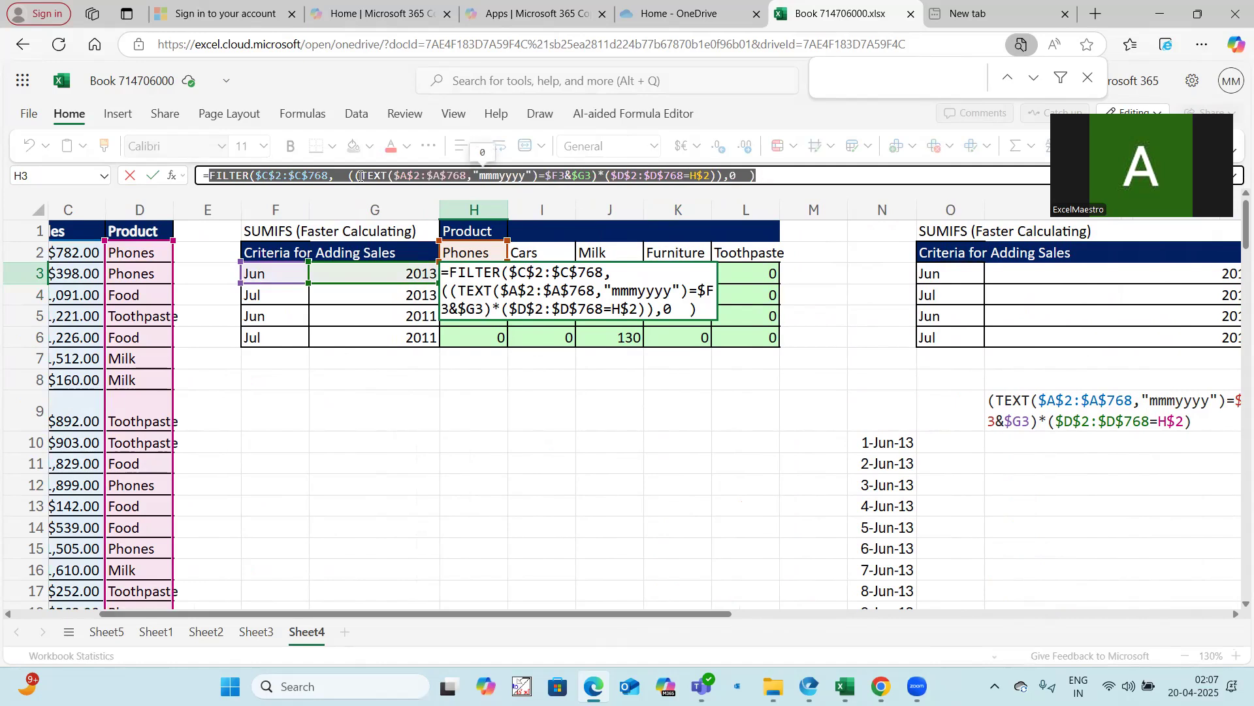
click(209, 175)
text(sum()
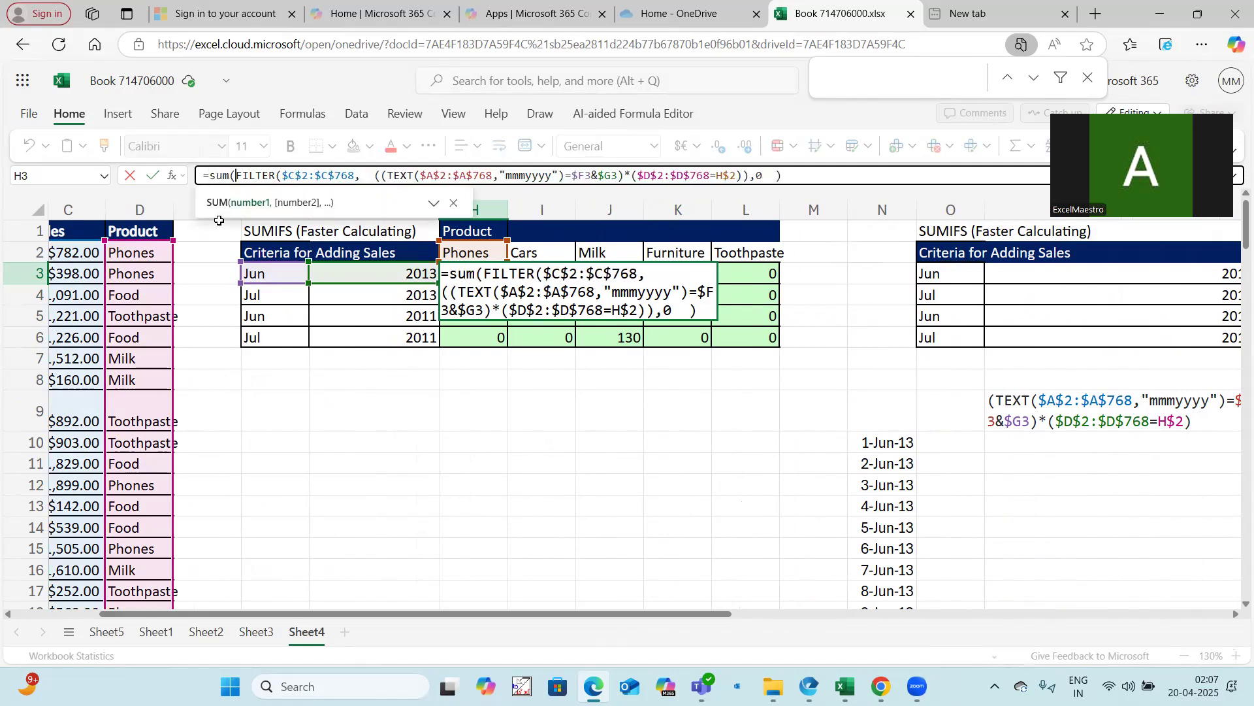
click(798, 177)
text())
key(Return)
drag(473, 273, 727, 334)
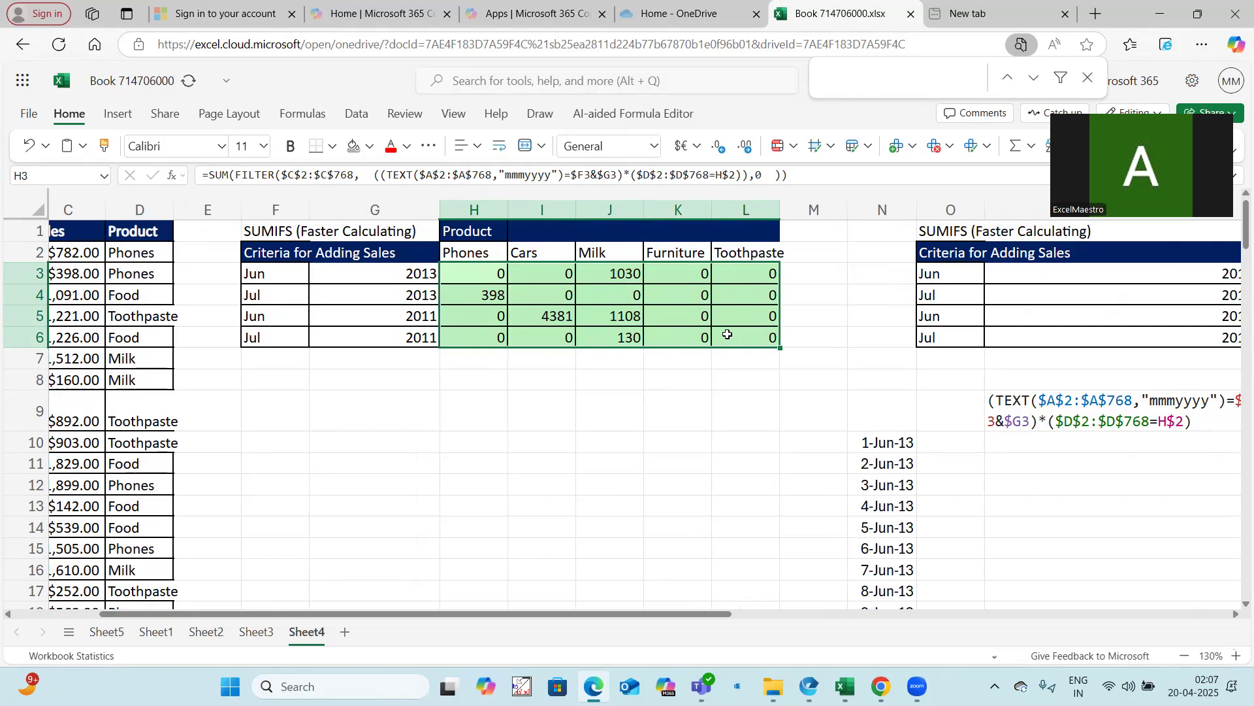
Copy the SUMIFS summary table and paste it below the FILTER table, starting at F10
drag(652, 609, 903, 624)
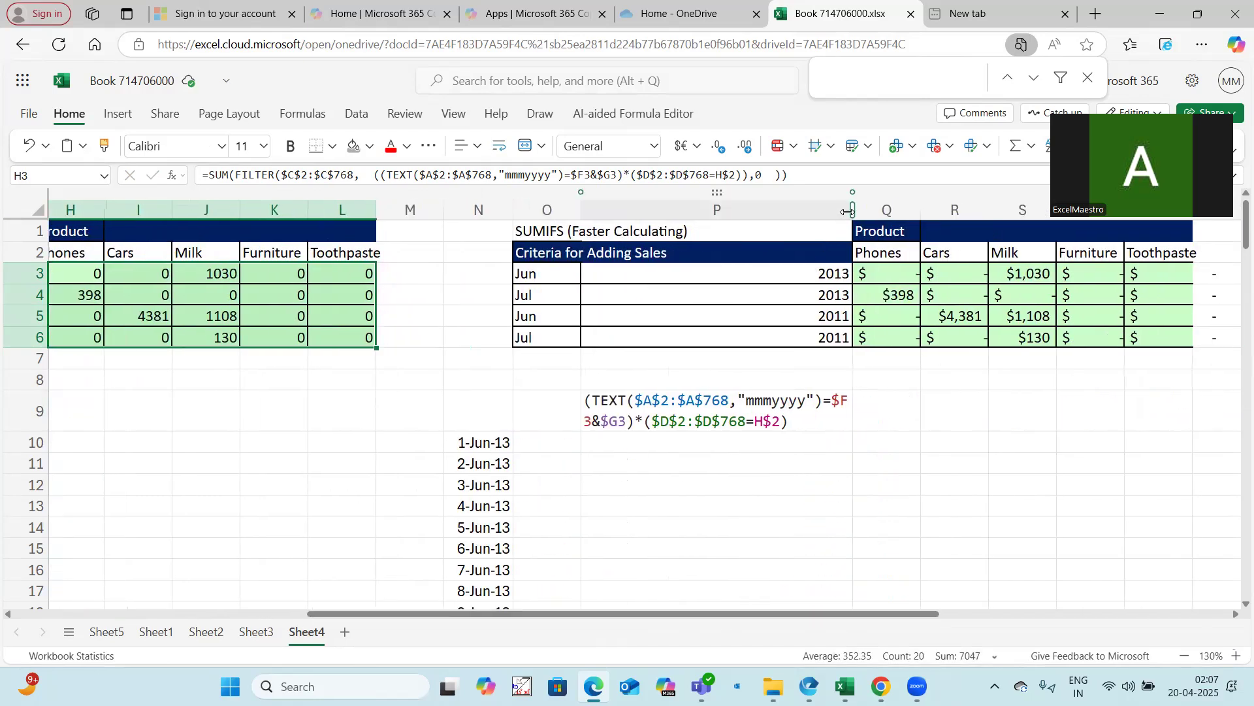
drag(825, 226, 662, 416)
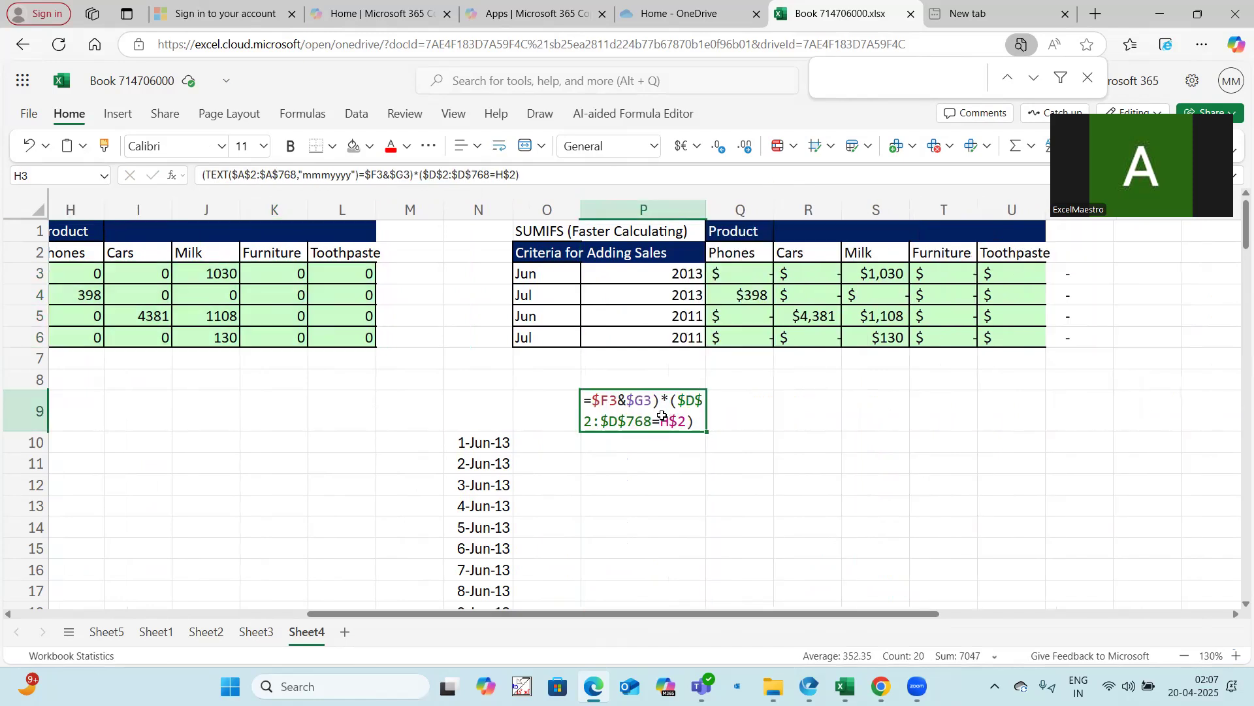
key(Escape)
drag(561, 233, 987, 341)
key(ctrl+c)
drag(477, 615, 323, 614)
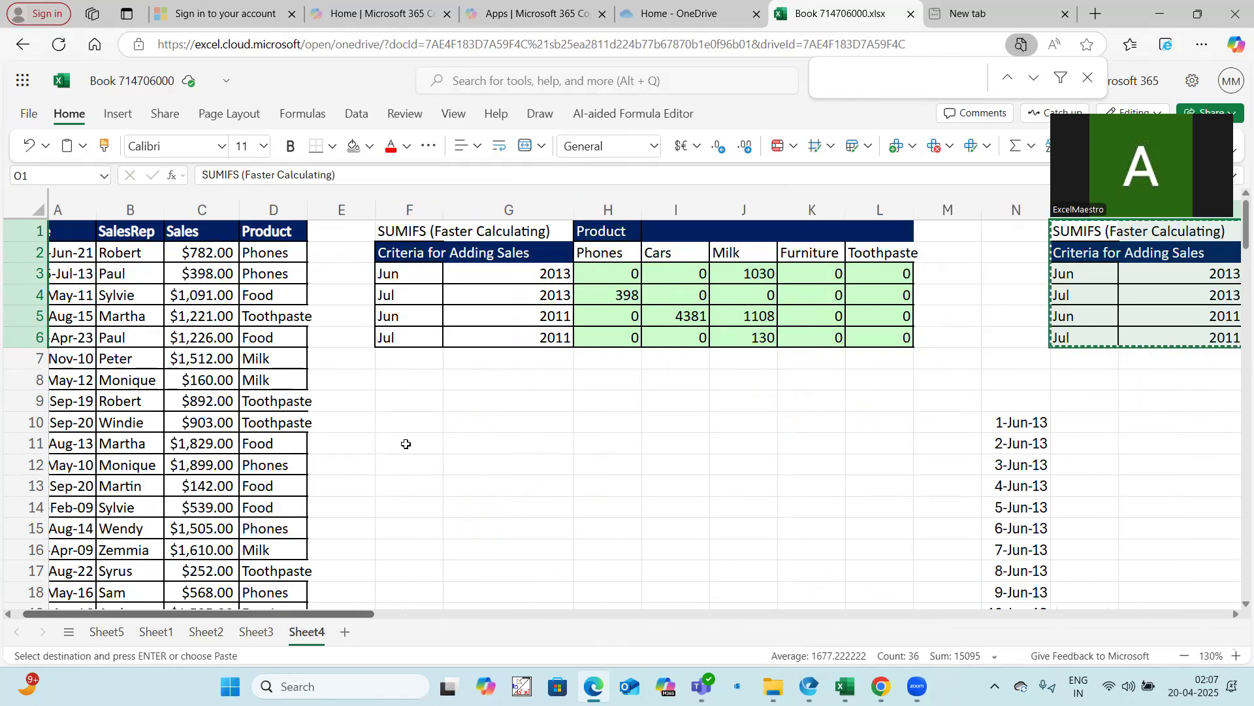
click(421, 422)
key(ctrl+v)
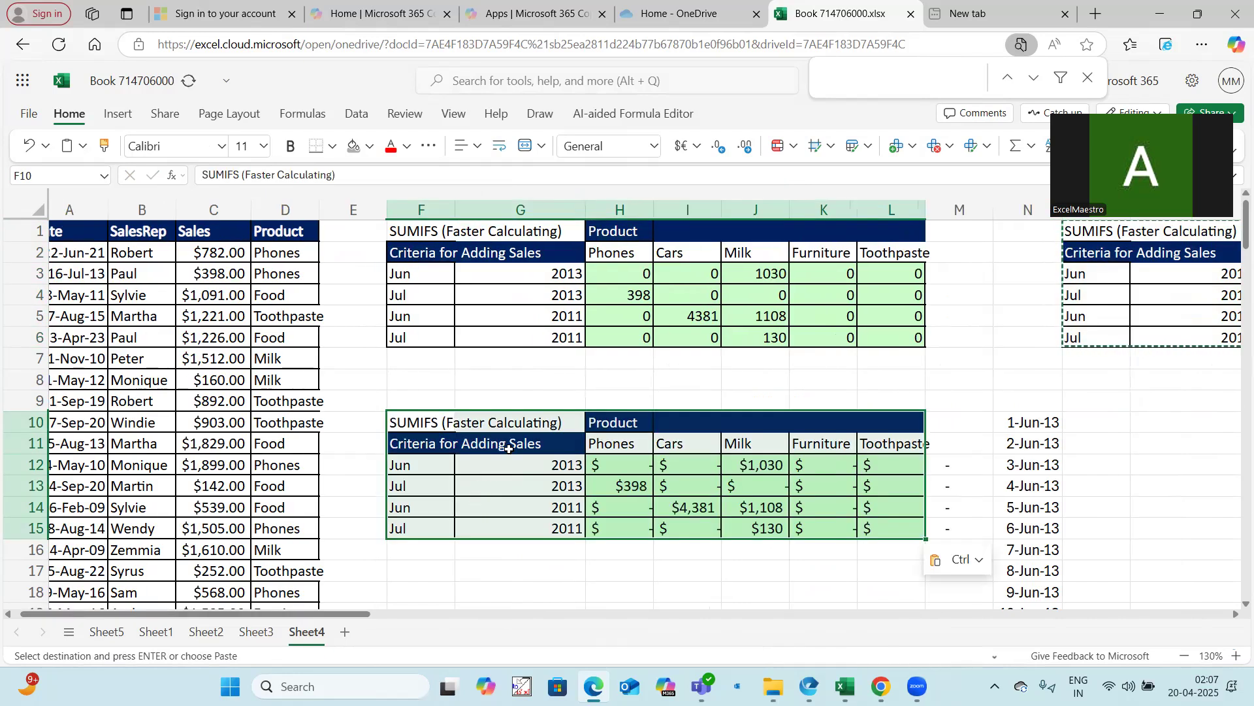
Compare the FILTER-based totals in H3:L6 column by column with the pasted SUMIFS values
drag(644, 273, 643, 337)
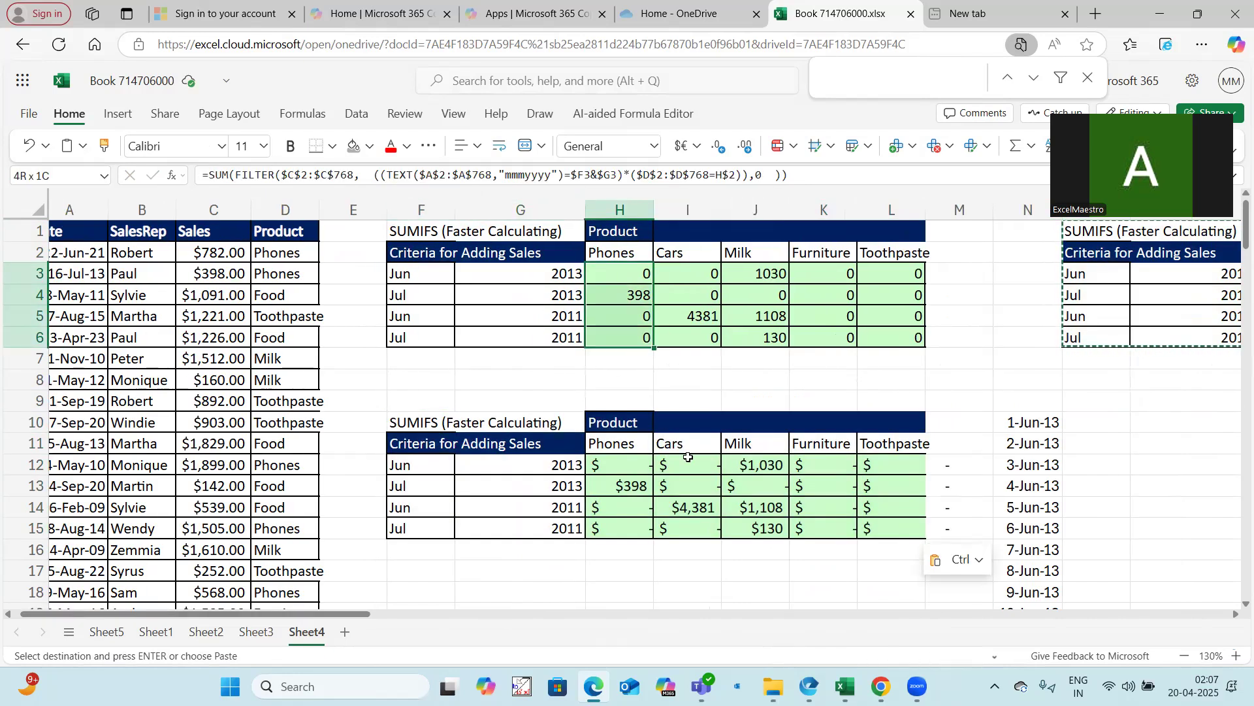
drag(686, 274, 687, 337)
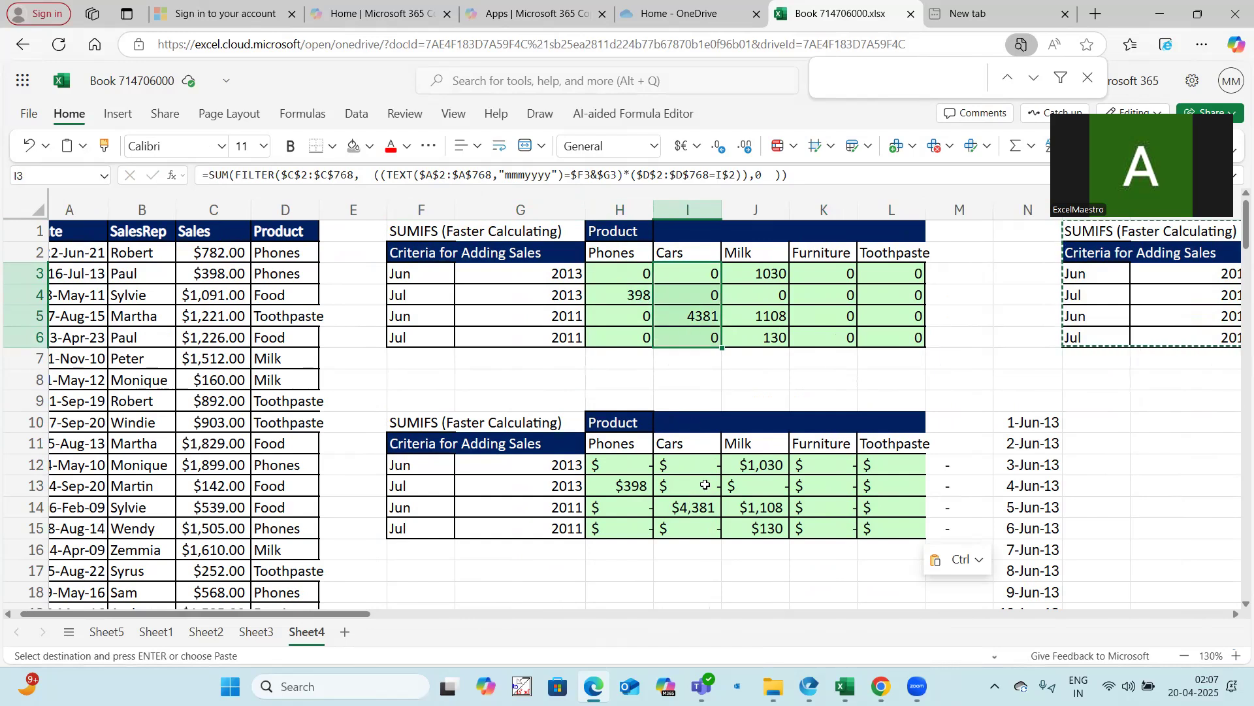
click(762, 274)
drag(762, 273, 761, 338)
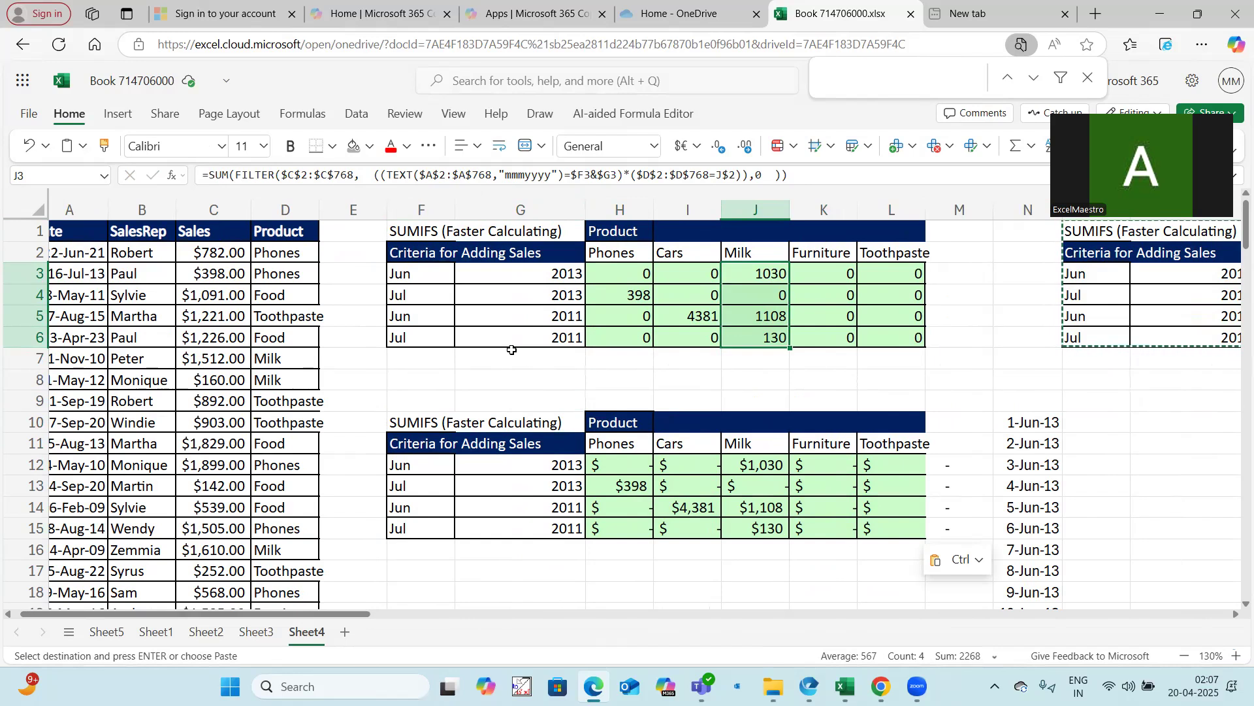
click(602, 267)
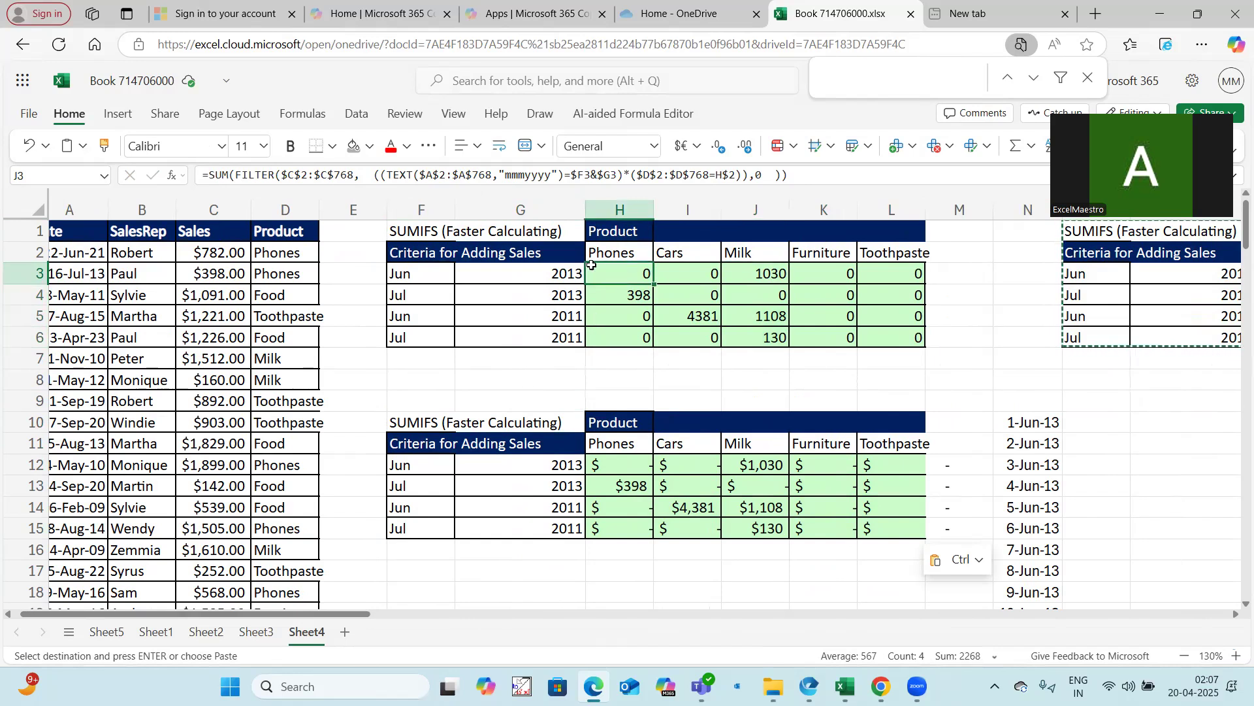
click(626, 464)
click(674, 463)
click(671, 506)
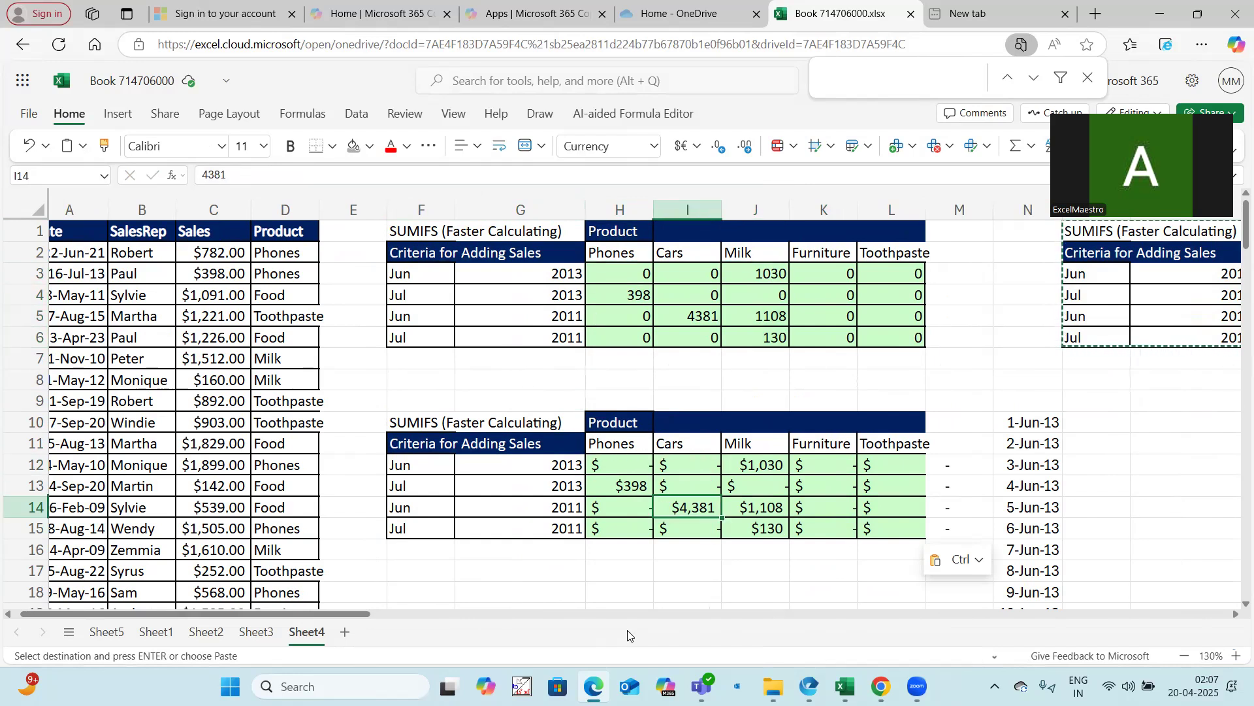
drag(353, 615, 345, 615)
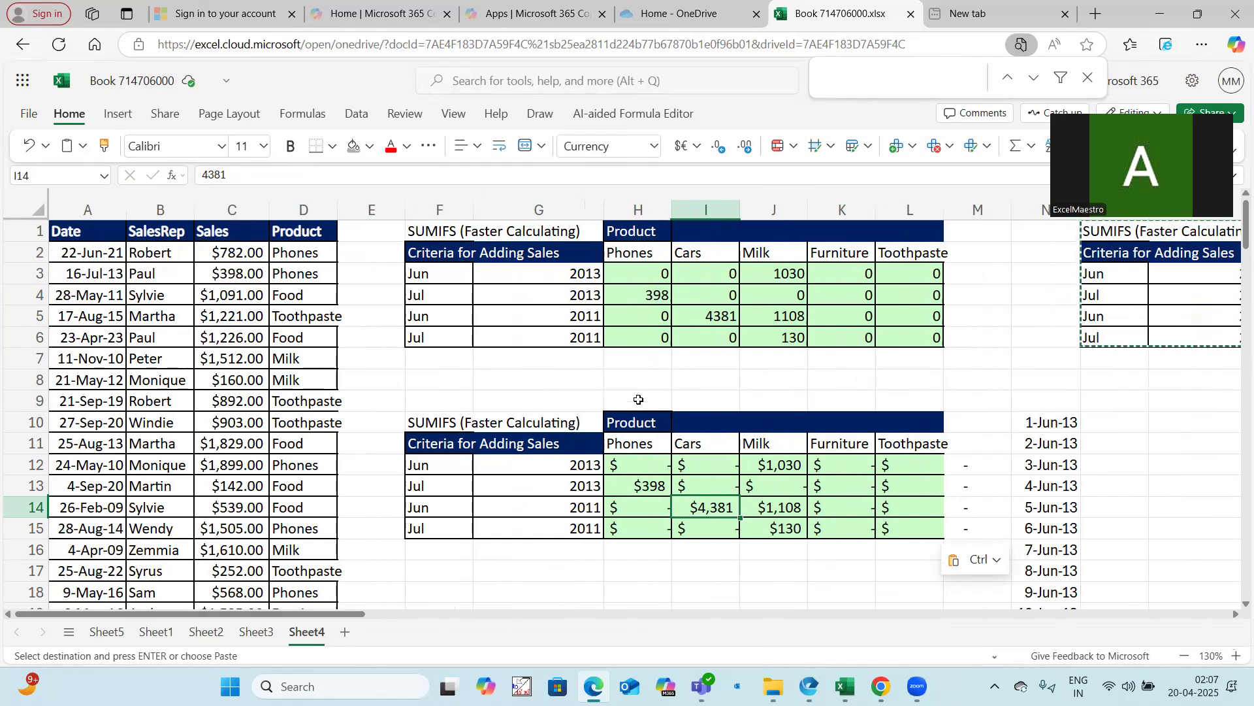